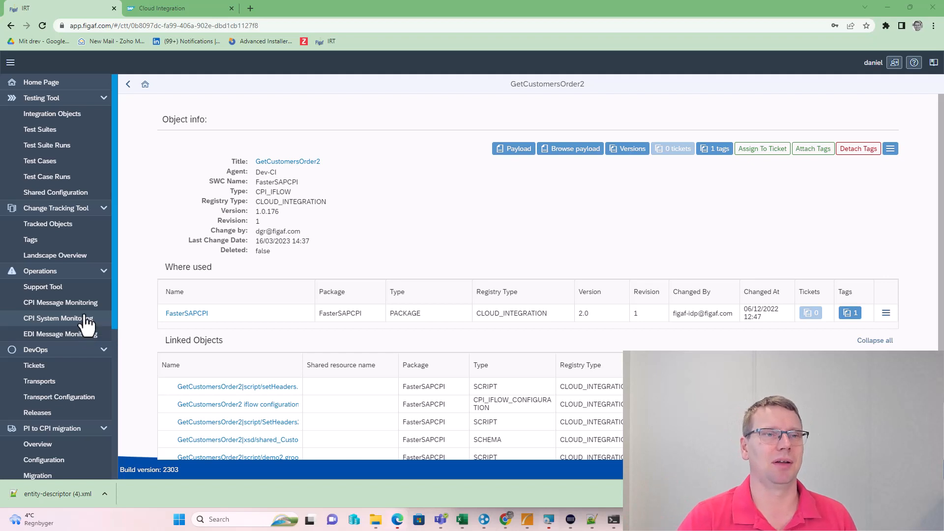
# Switch to the Cloud Integration tab showing the GetCustomersOrder2 integration flow
pyautogui.click(192, 14)
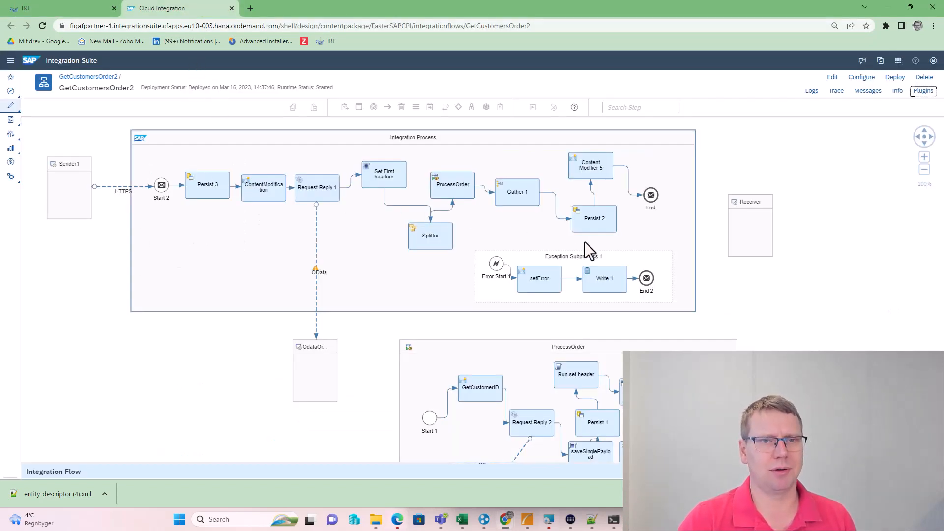
# Turn on trace for GetCustomersOrder2 and list its processed messages in CPI Helper
pyautogui.click(923, 91)
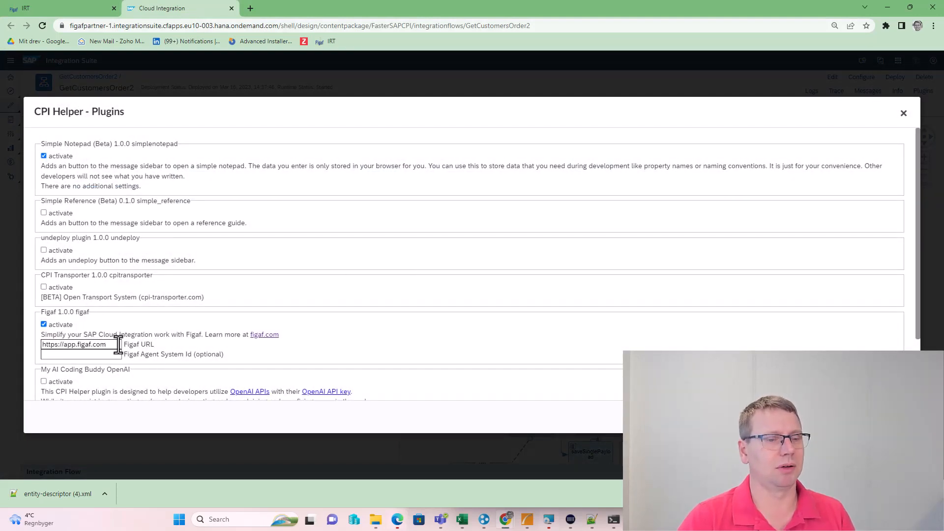
pyautogui.press('Escape')
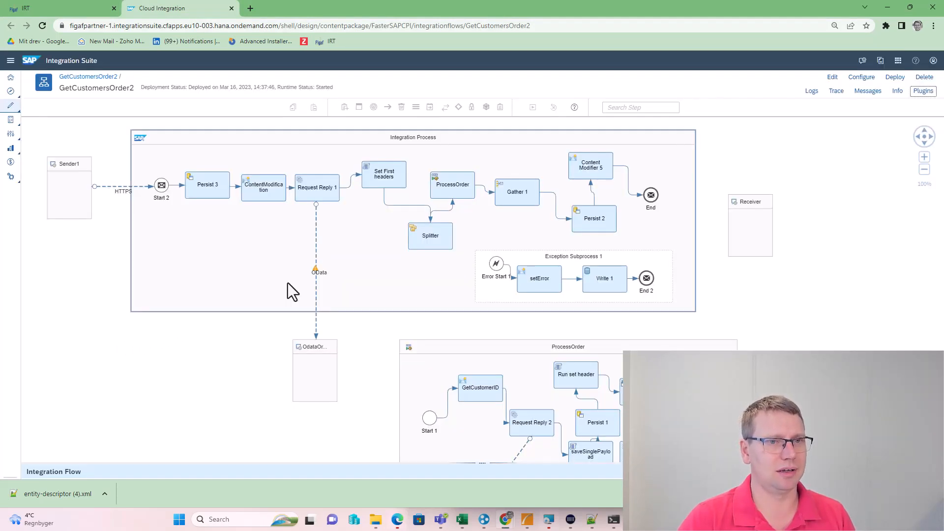
pyautogui.click(841, 98)
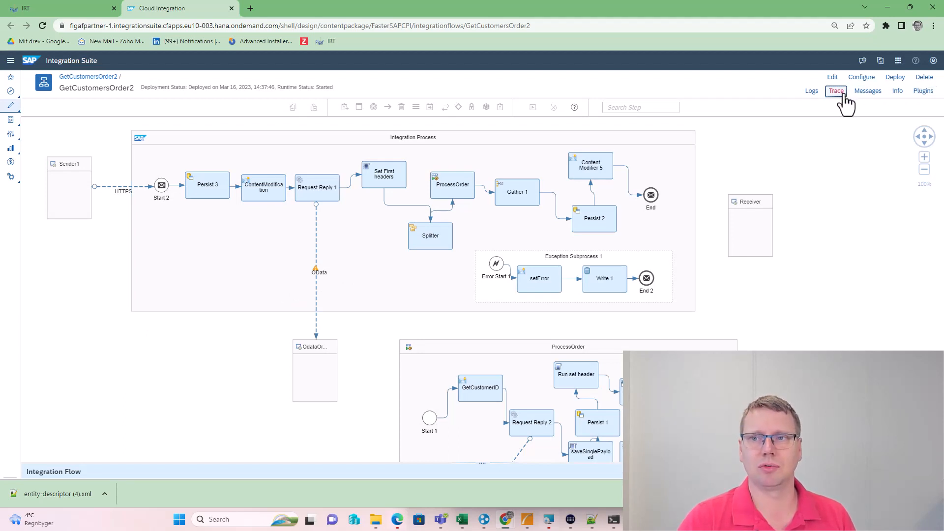
pyautogui.click(873, 97)
# Enable inline debugging on the 08:23:35 message and send it to Figaf for recording
pyautogui.hotkey('alt', 'Tab')
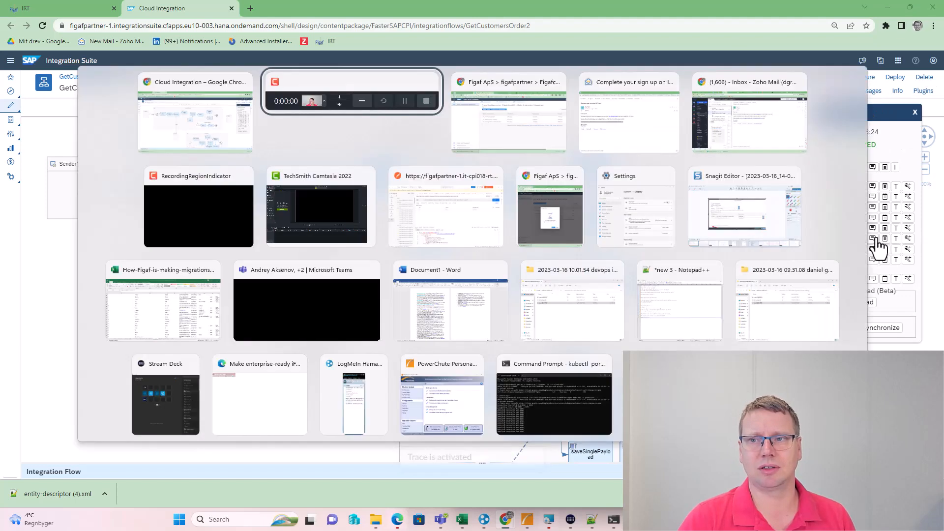
pyautogui.click(470, 197)
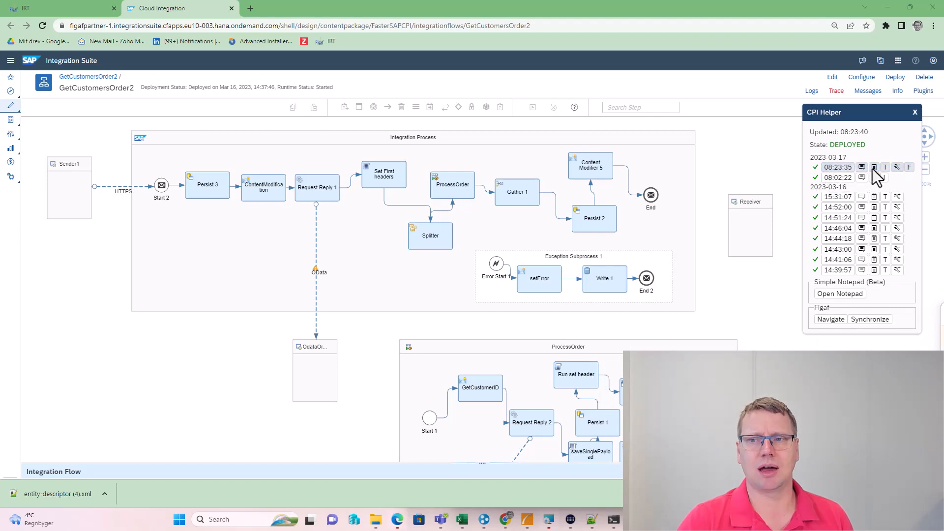
pyautogui.click(896, 167)
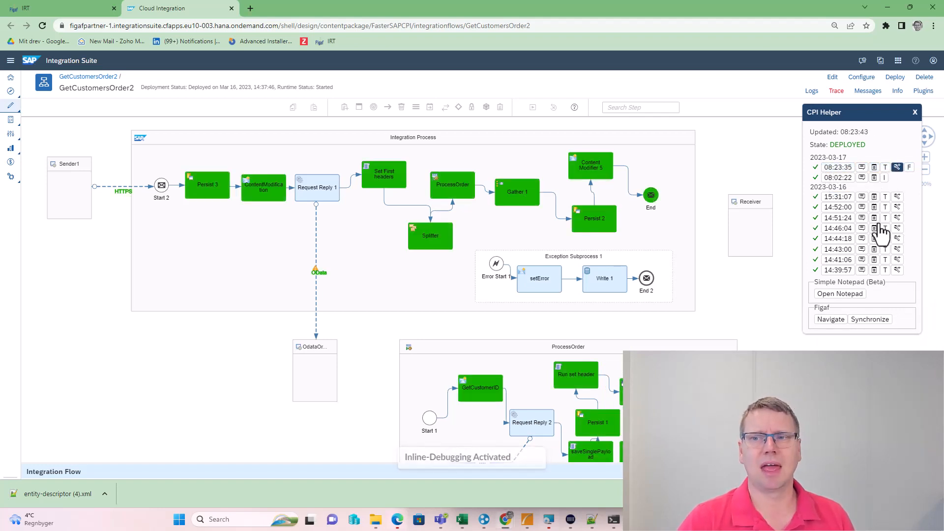
pyautogui.click(908, 168)
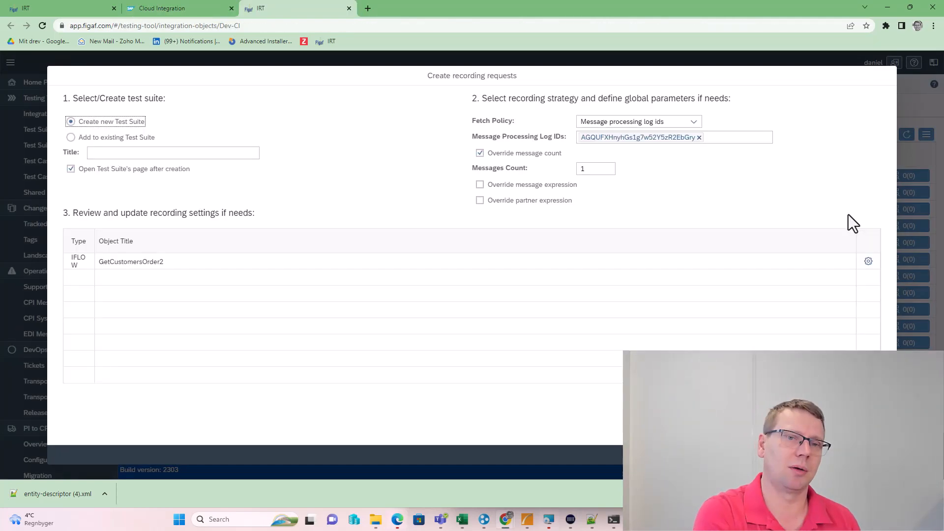
# Create recording requests in a new test suite 'demo' with message expression 'demo'
pyautogui.click(145, 153)
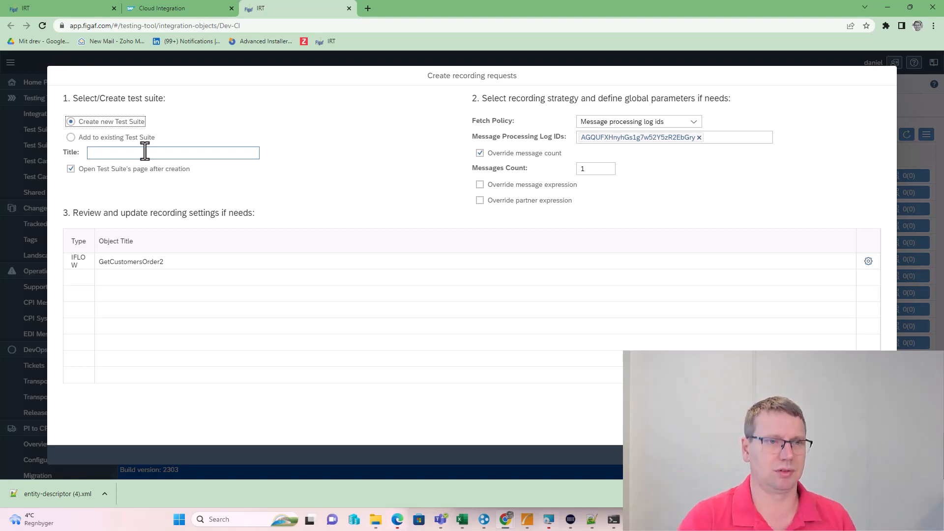
pyautogui.click(145, 152)
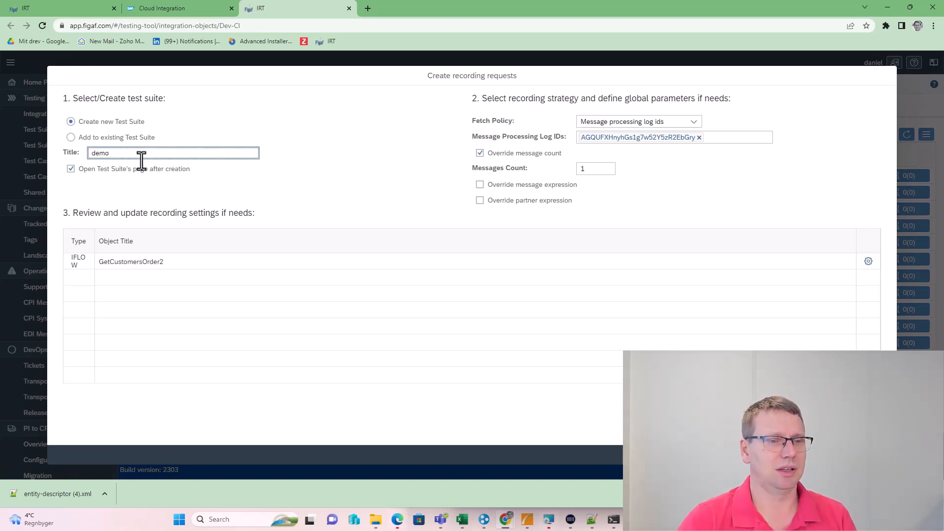
pyautogui.click(551, 190)
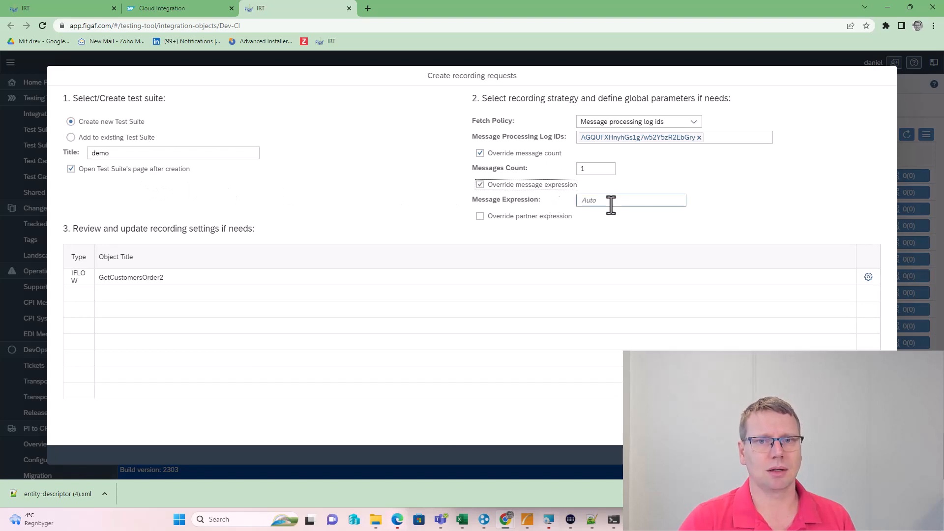
pyautogui.click(611, 202)
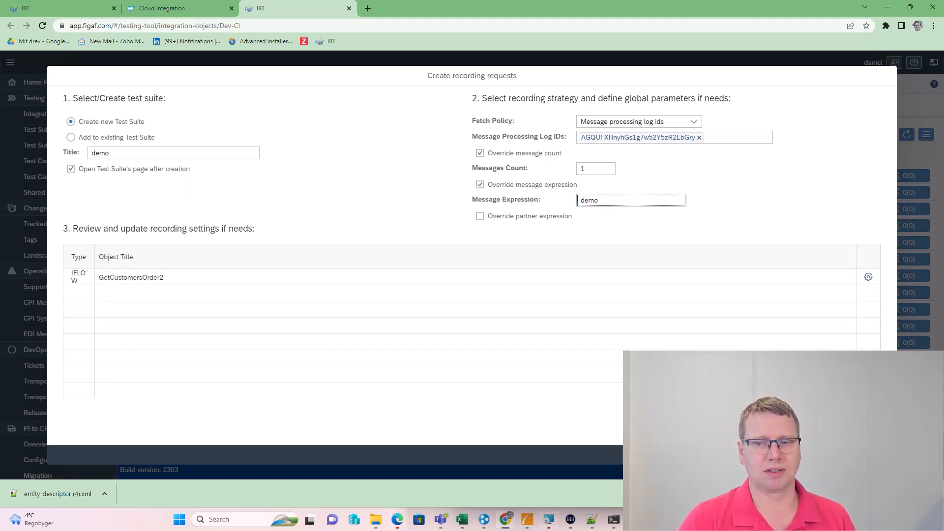
pyautogui.click(843, 455)
# Add the missing Testing and DevOps object licences for GetCustomersOrder2
pyautogui.click(480, 297)
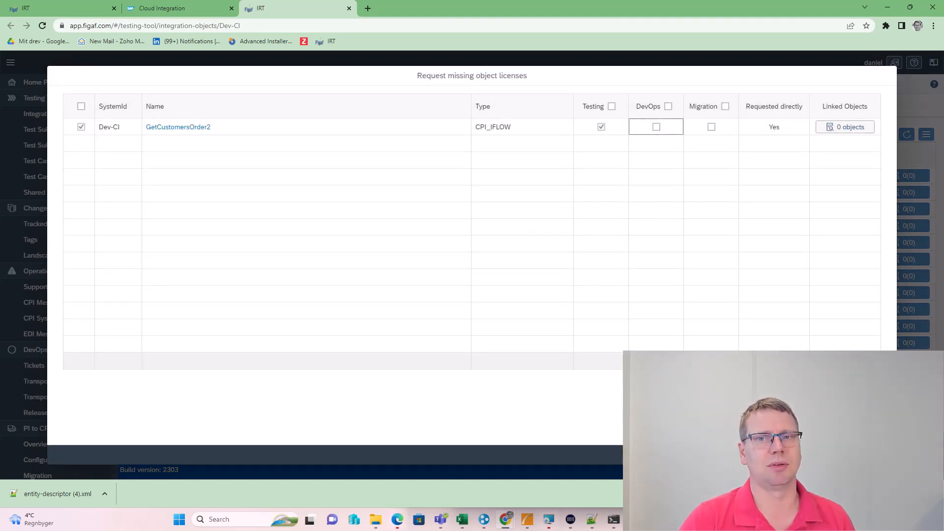
pyautogui.click(657, 127)
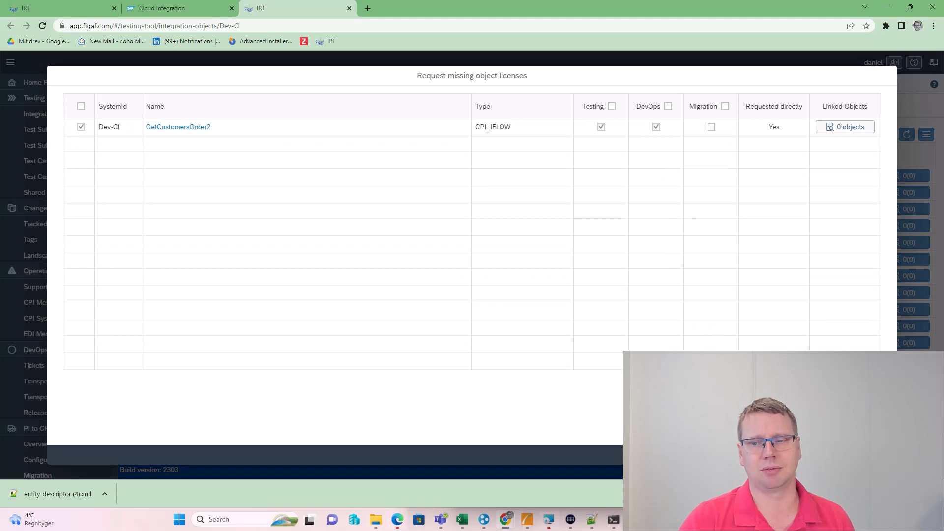
pyautogui.click(843, 455)
pyautogui.click(512, 301)
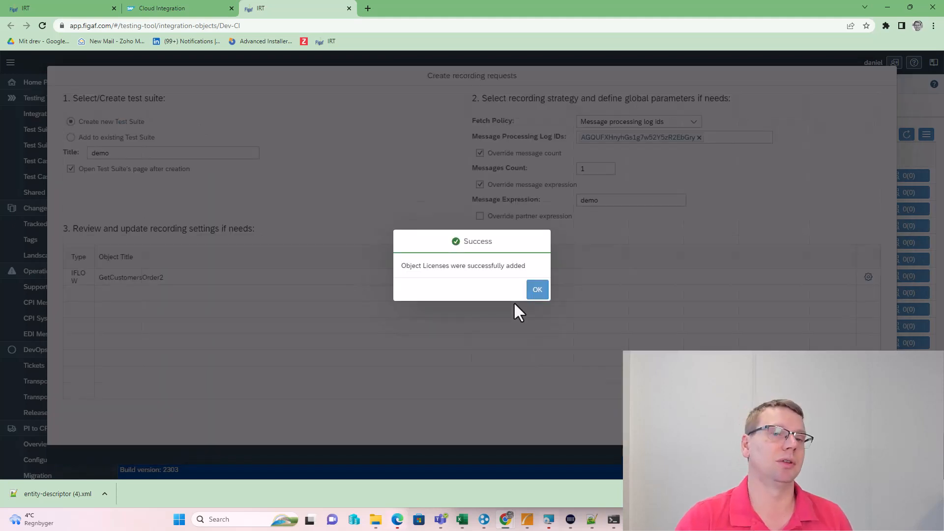
pyautogui.click(536, 291)
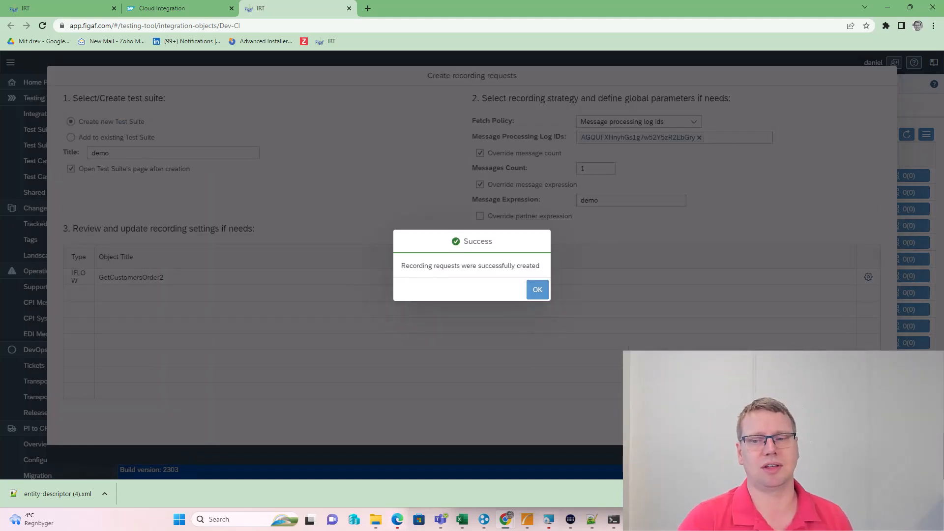
# Let polling finish and select the GetCustomersOrder2 recording with 1 inbound and 35 outbound messages
pyautogui.click(538, 290)
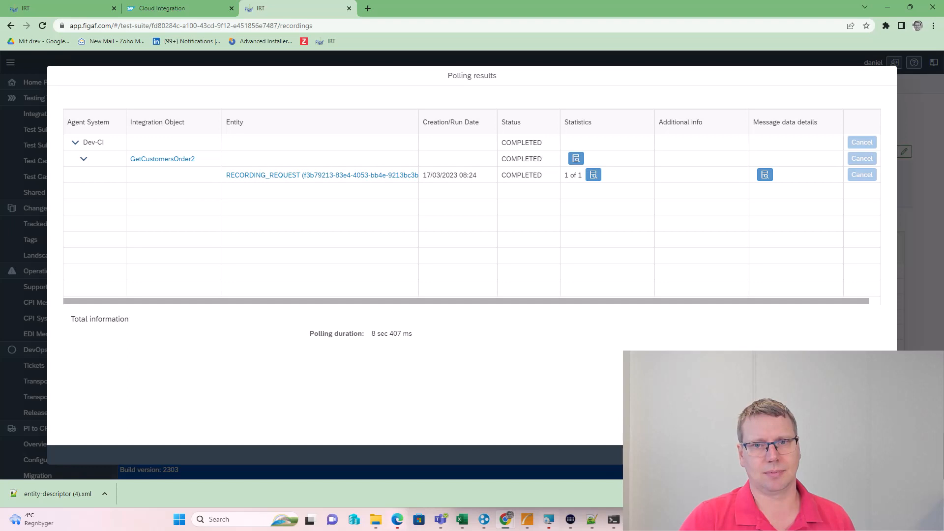
pyautogui.click(879, 455)
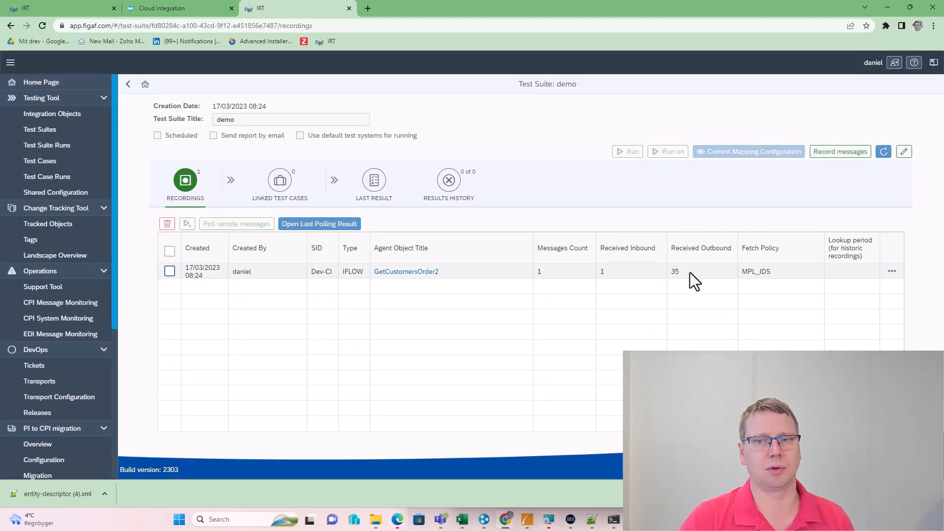
pyautogui.click(175, 272)
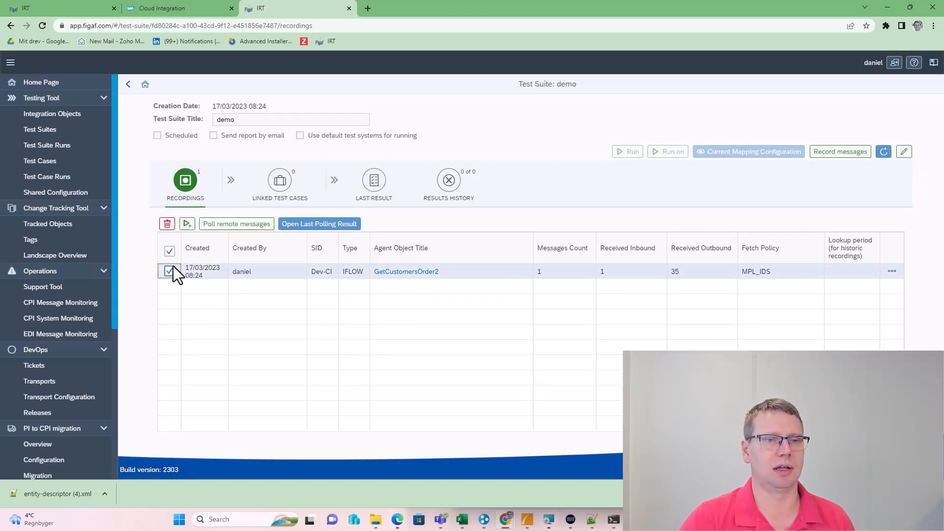
# Create a regression test case for GetCustomersOrder2 from the selected recording
pyautogui.click(187, 224)
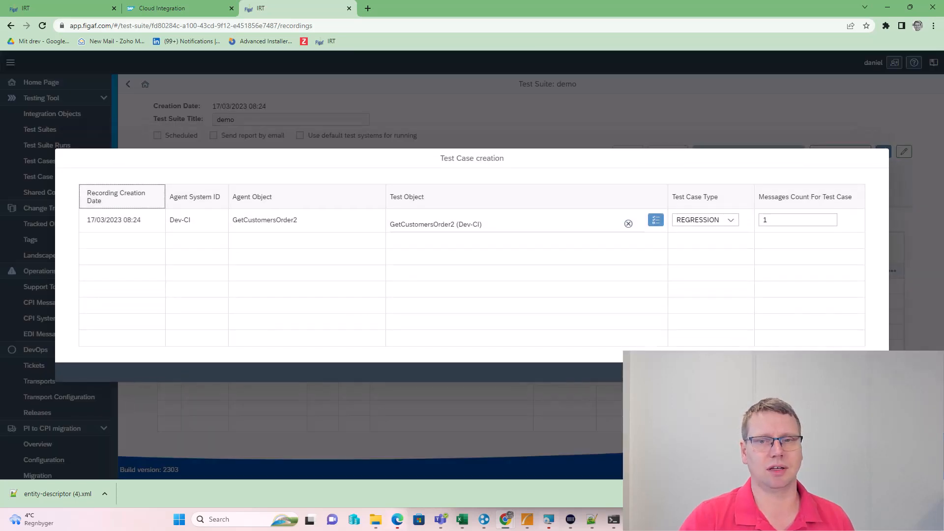
pyautogui.click(842, 373)
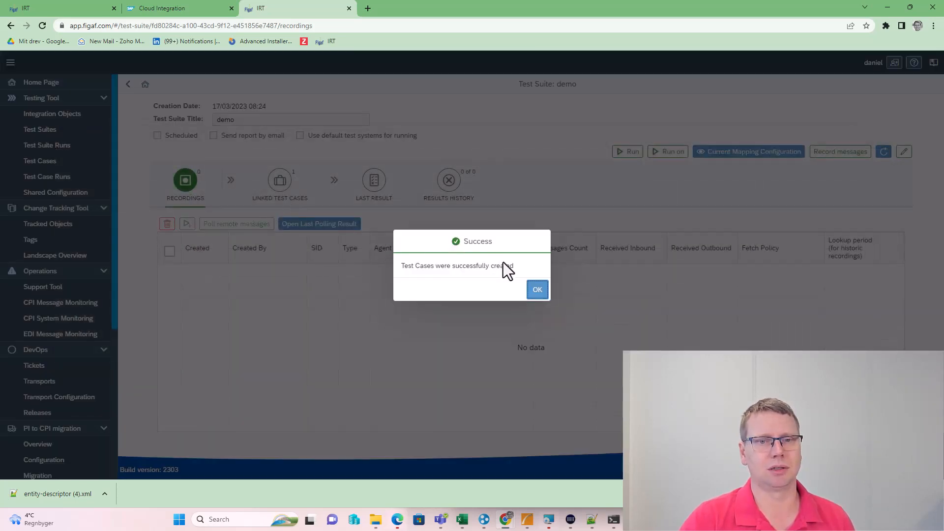
pyautogui.click(536, 290)
# Run the demo test suite against Dev-CI and show its last result
pyautogui.click(276, 197)
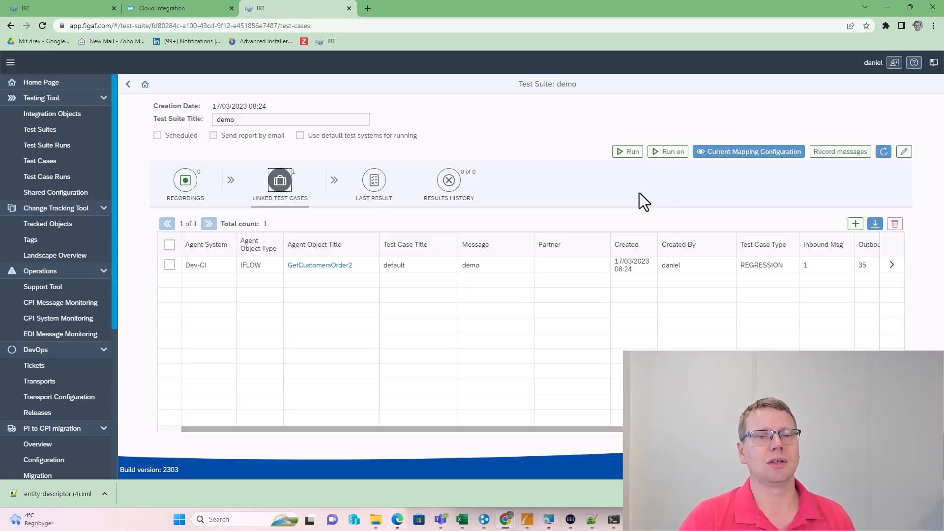
pyautogui.click(627, 152)
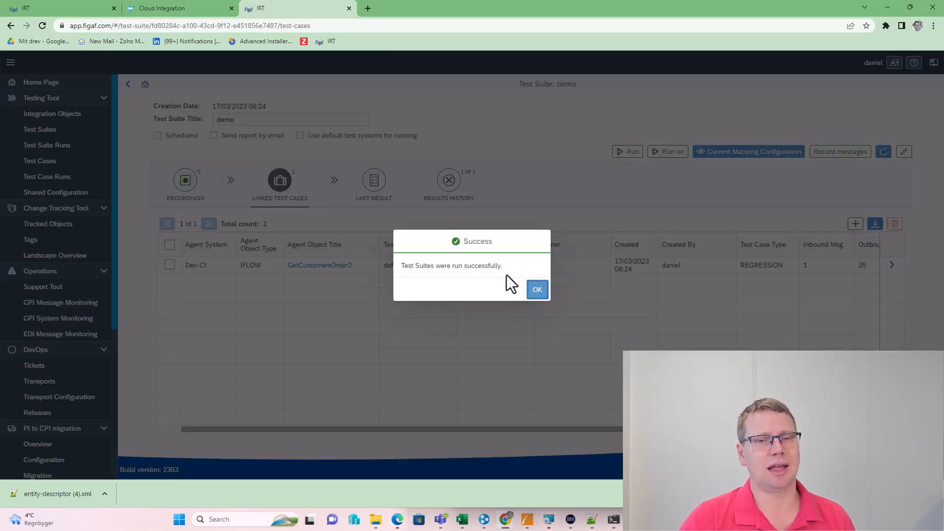
pyautogui.click(536, 291)
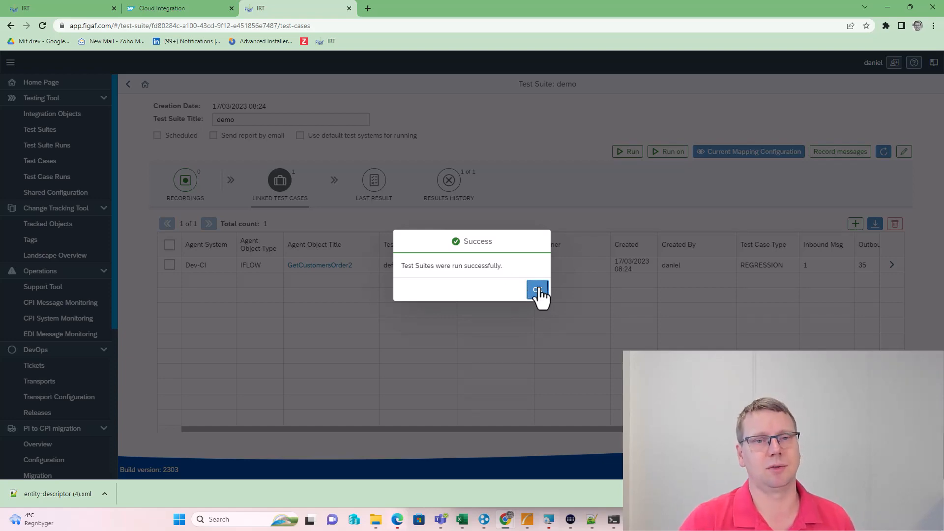
pyautogui.click(374, 181)
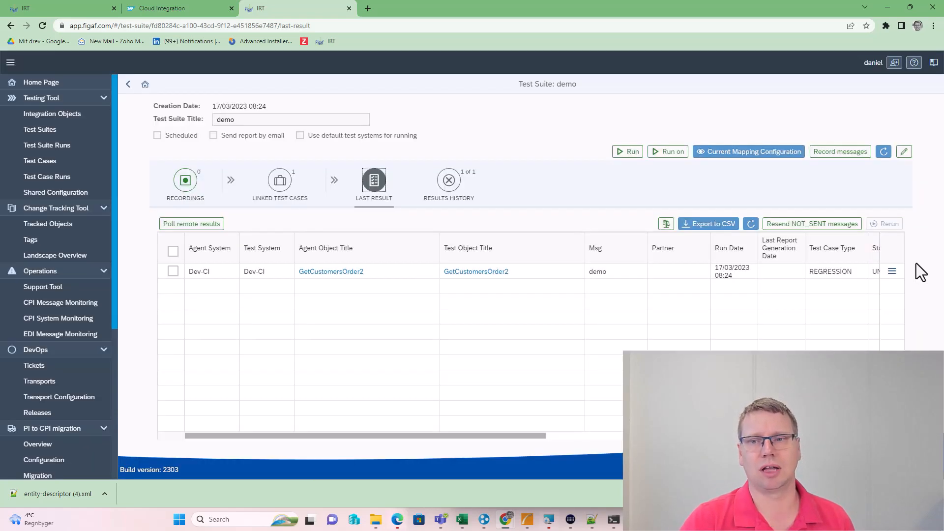
# Open the detailed test run results and refresh the step-by-step message list
pyautogui.click(891, 272)
pyautogui.click(838, 293)
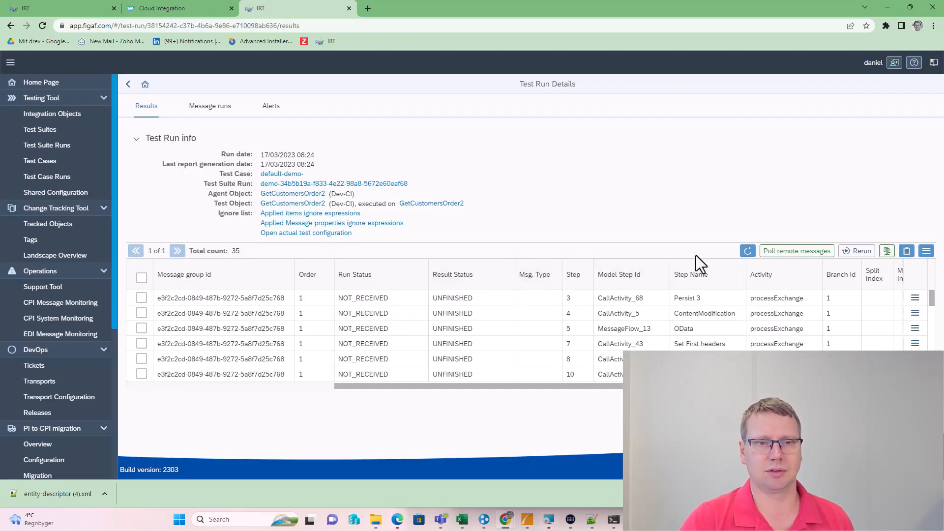
pyautogui.click(747, 251)
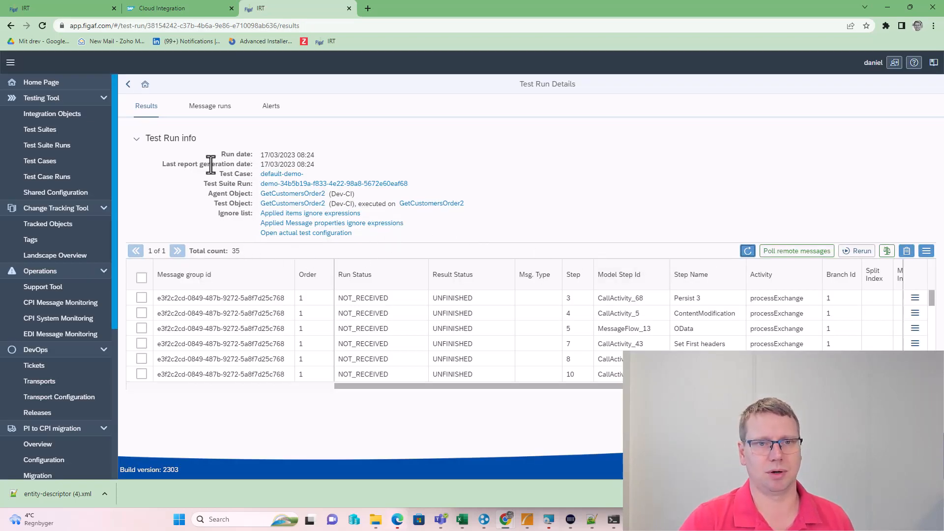
pyautogui.click(211, 108)
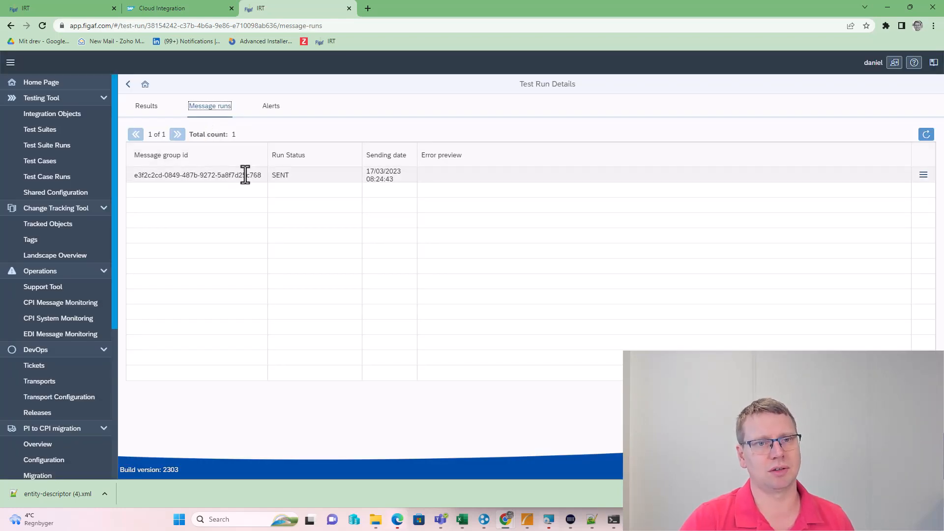
pyautogui.click(147, 107)
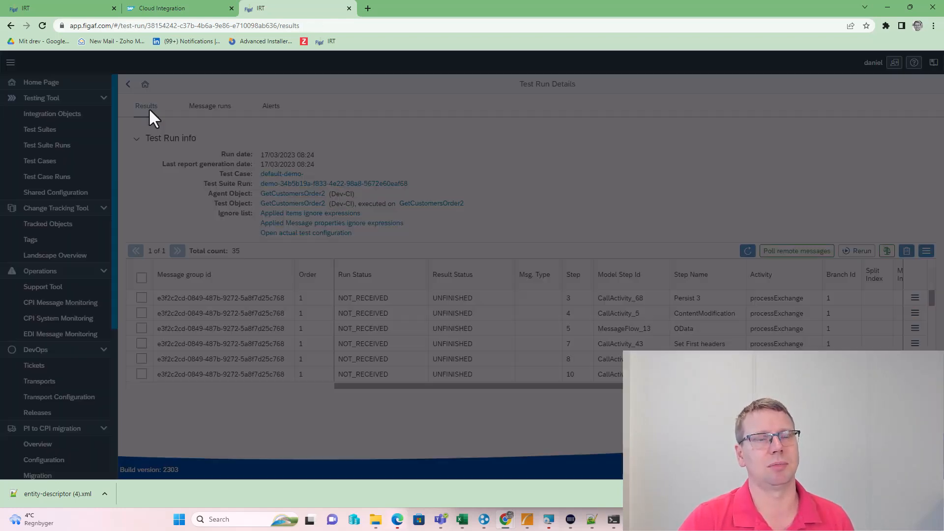
pyautogui.scroll(-10, 597, 328)
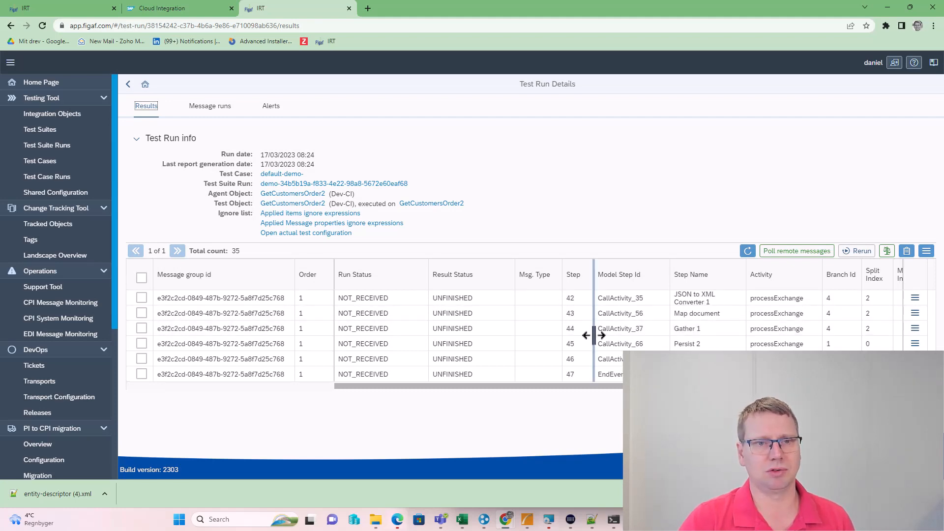
pyautogui.scroll(4, 595, 328)
# Poll remote messages and refresh until all 35 messages show SUCCESS or ERROR
pyautogui.click(747, 251)
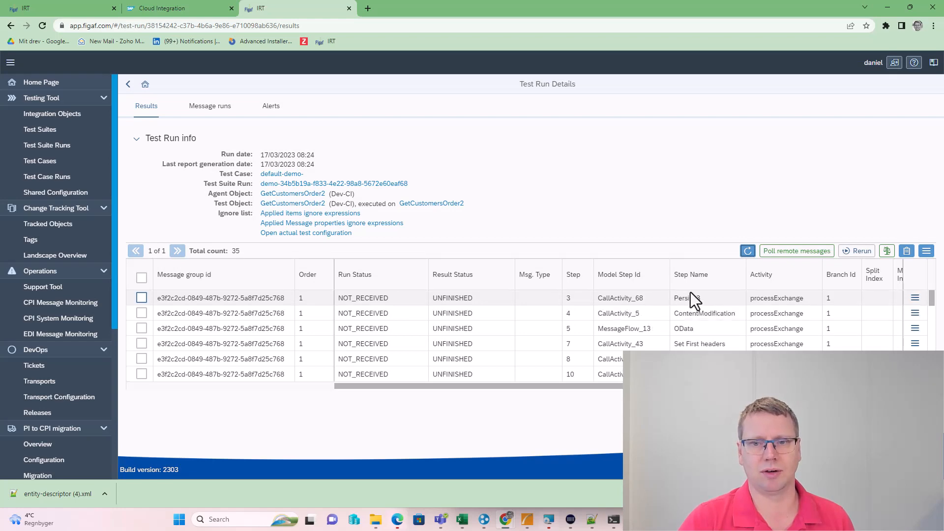
pyautogui.click(771, 255)
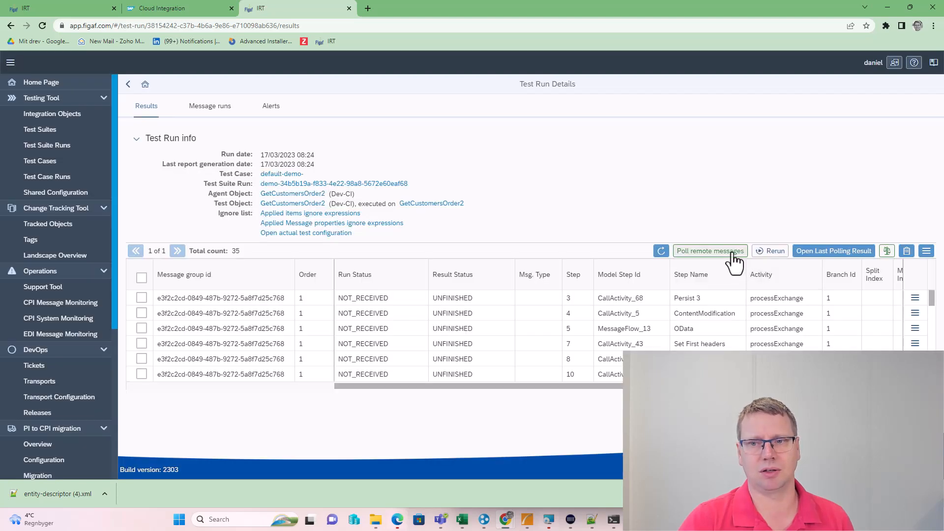
pyautogui.click(662, 252)
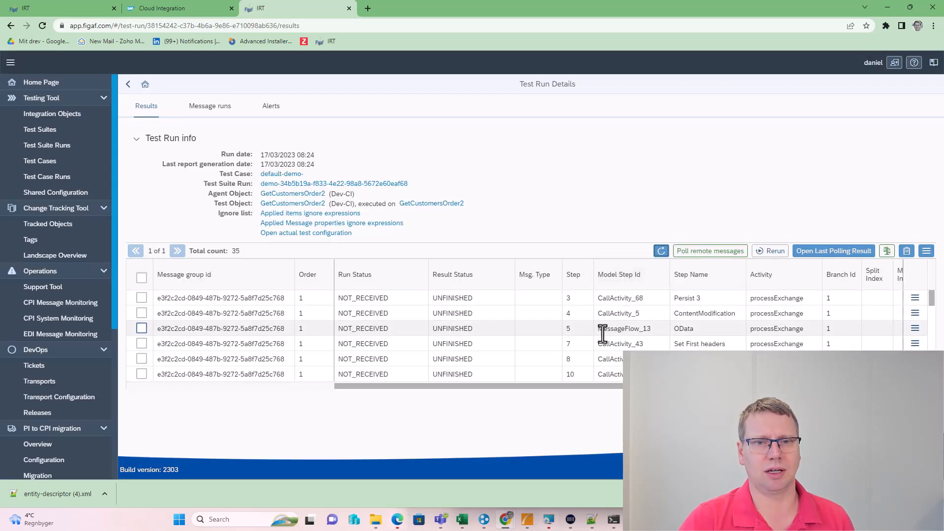
pyautogui.scroll(-10, 603, 333)
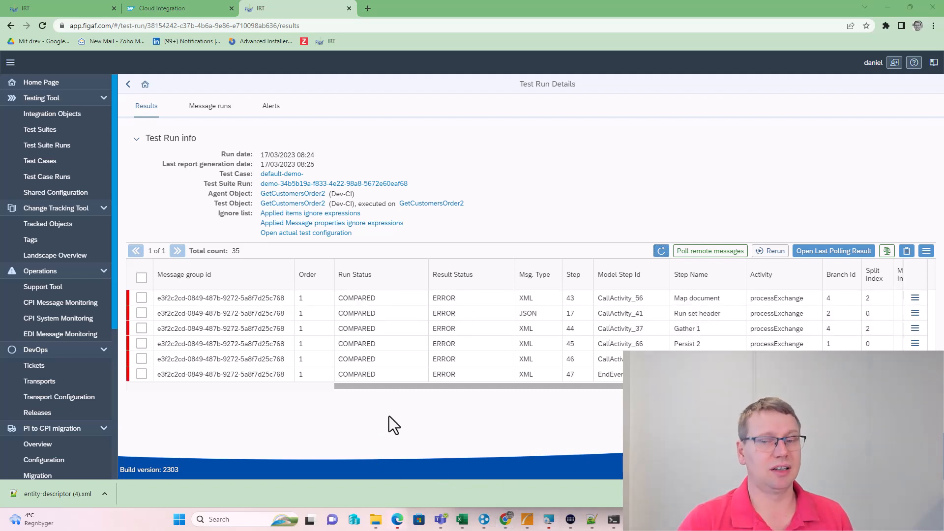
pyautogui.scroll(3, 455, 339)
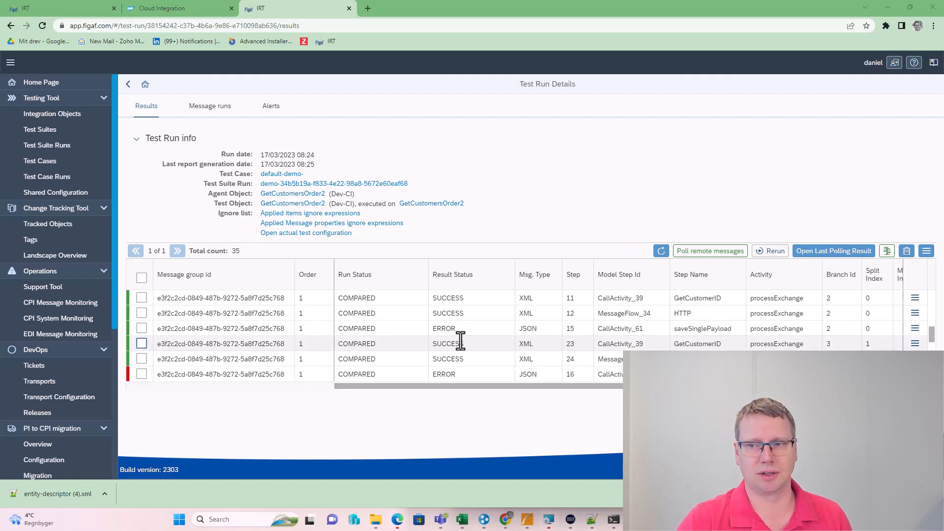
pyautogui.scroll(3, 460, 340)
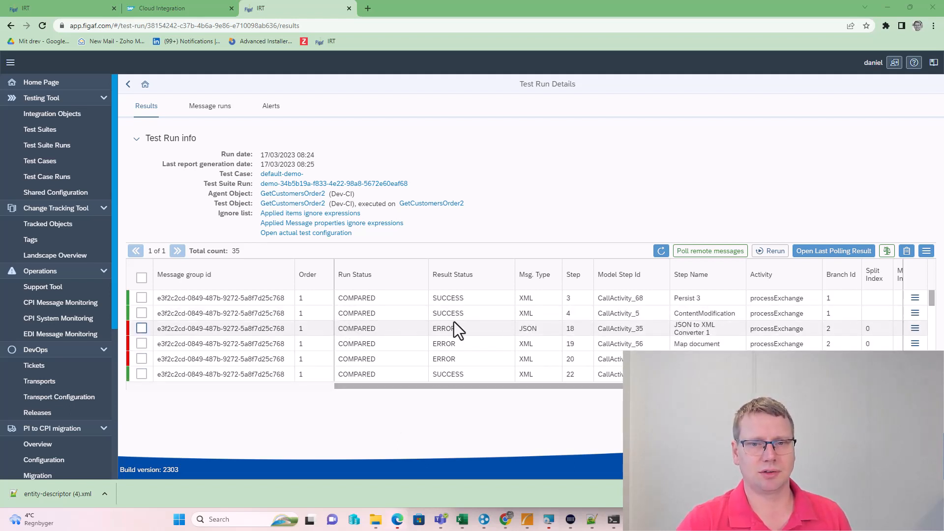
pyautogui.click(916, 315)
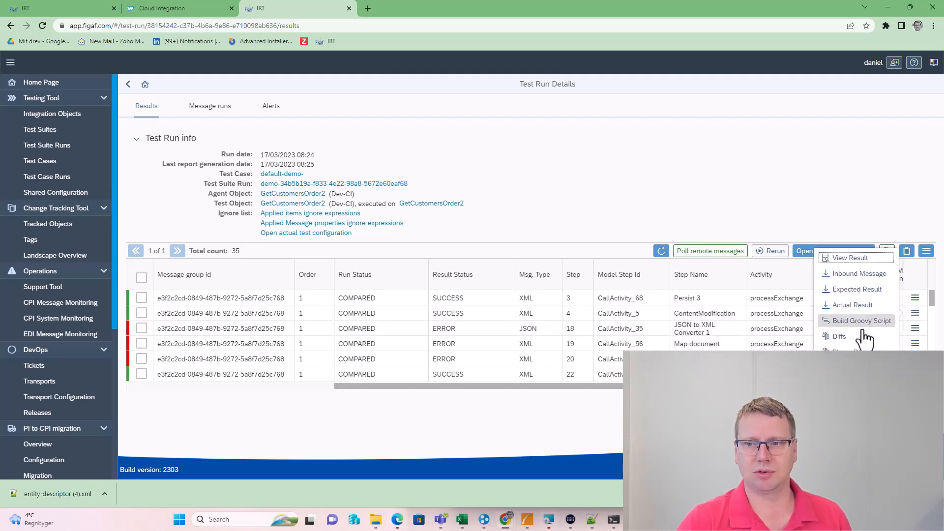
# Inspect the differences of one ERROR message's result
pyautogui.click(848, 334)
pyautogui.scroll(-1, 253, 271)
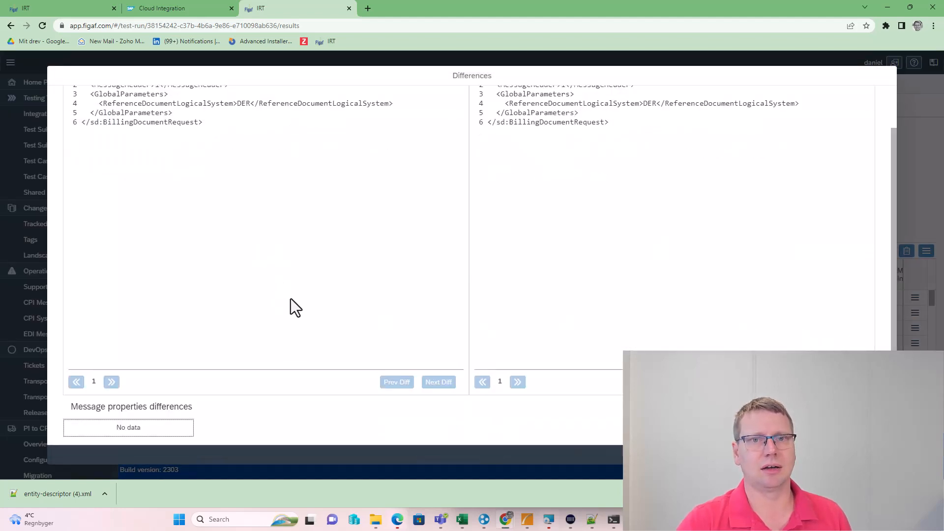
pyautogui.scroll(1, 290, 299)
pyautogui.press('Escape')
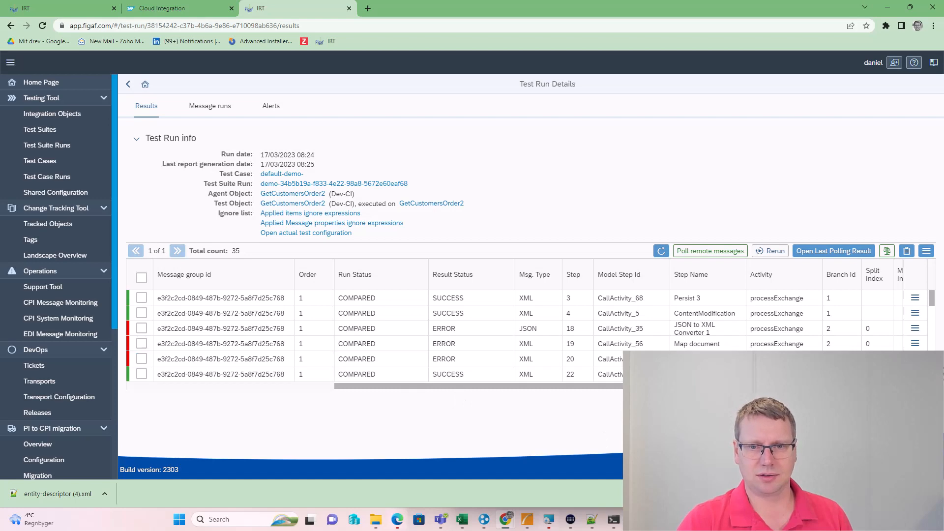
# Add the differing Expires and Date message-header properties to the ignore list
pyautogui.click(915, 359)
pyautogui.click(850, 304)
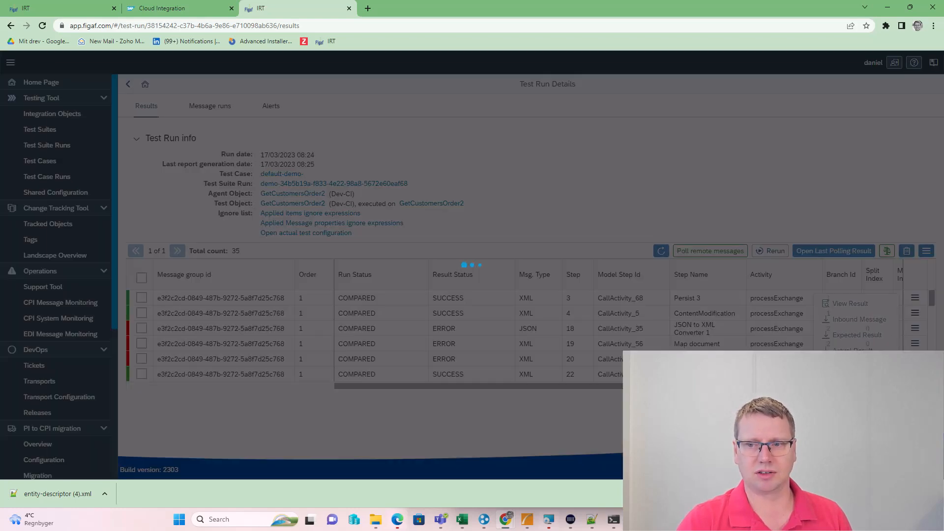
pyautogui.click(218, 410)
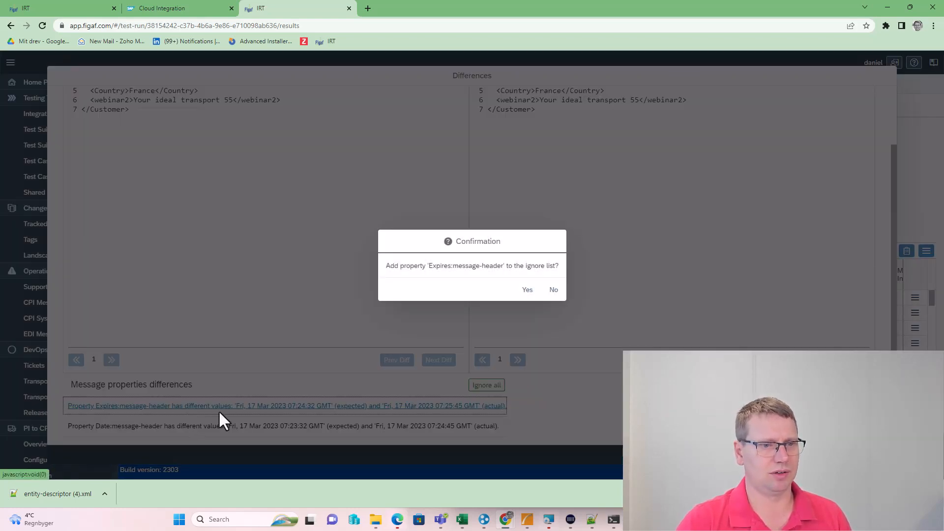
pyautogui.click(521, 289)
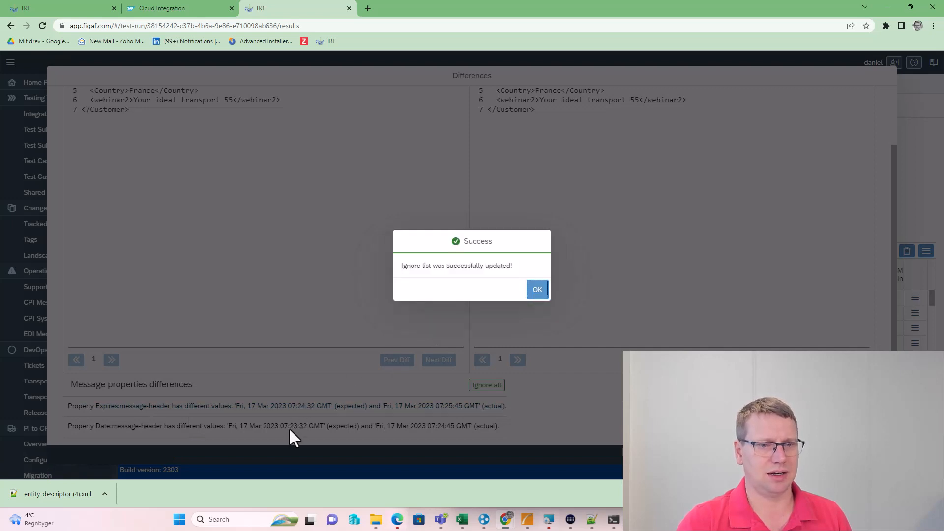
pyautogui.press('Return')
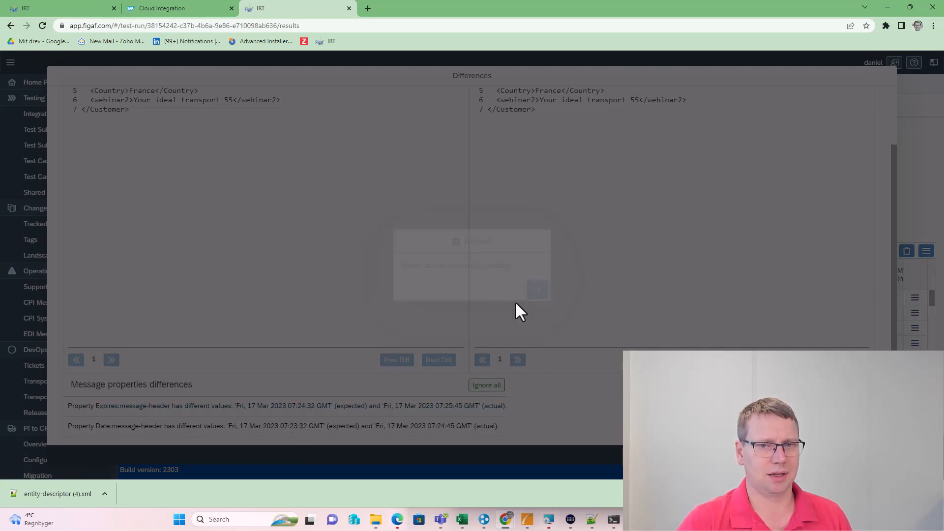
pyautogui.click(284, 425)
pyautogui.click(524, 291)
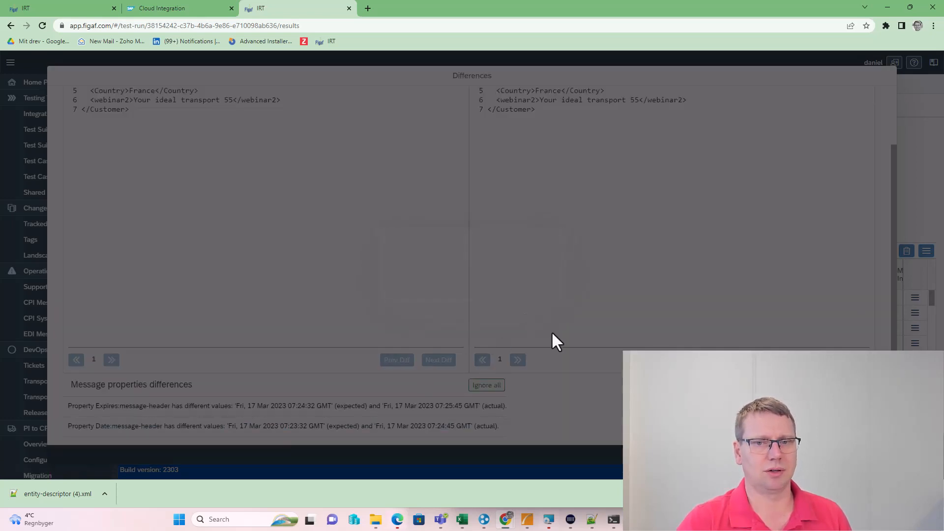
pyautogui.click(537, 291)
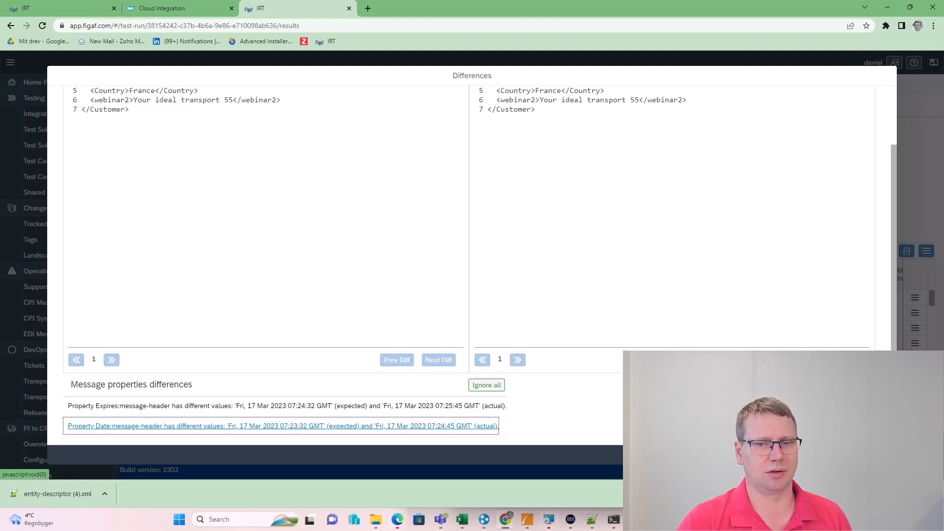
pyautogui.click(879, 455)
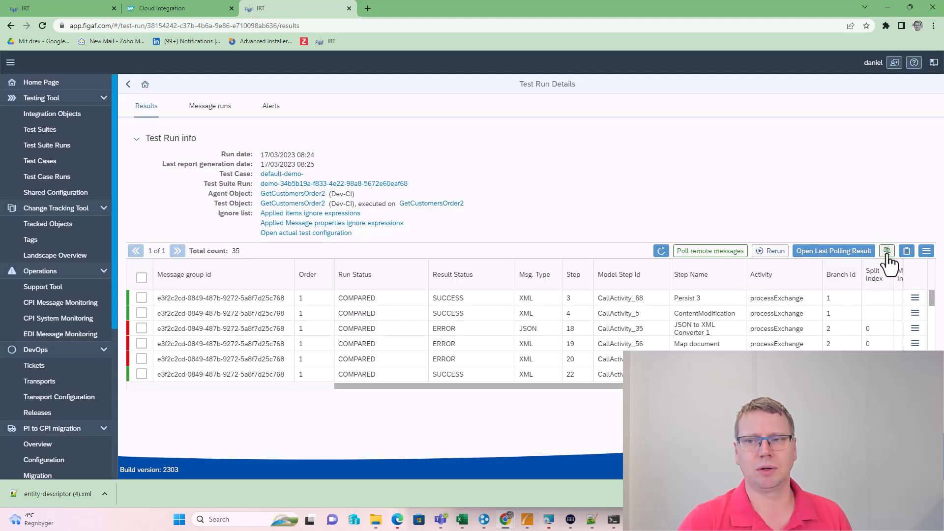
# Re-compare only unsuccessful results, confirm they now pass, then return to the GetCustomersOrder2 iFlow
pyautogui.click(887, 252)
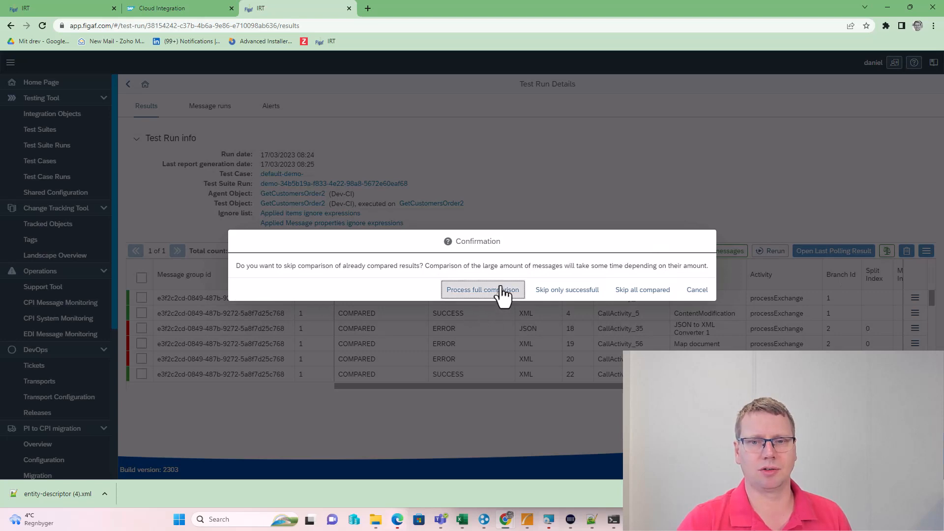
pyautogui.click(575, 293)
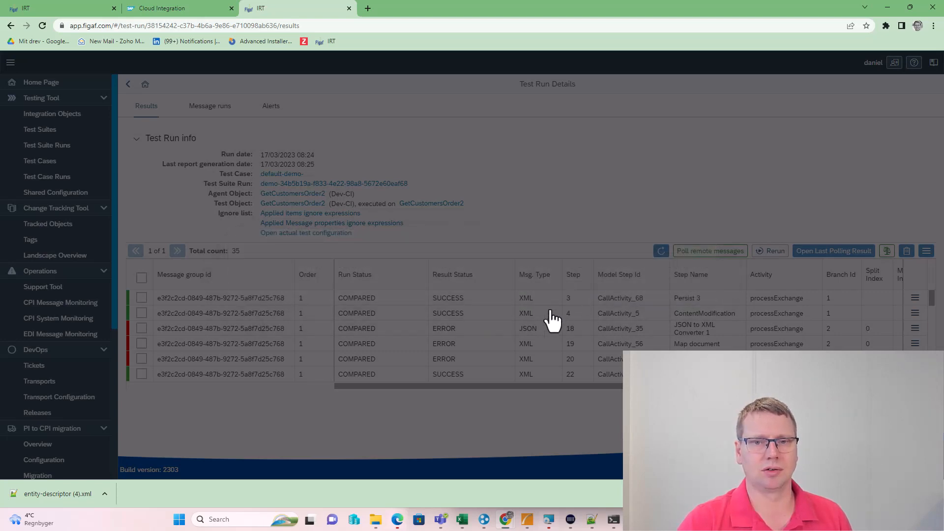
pyautogui.click(564, 289)
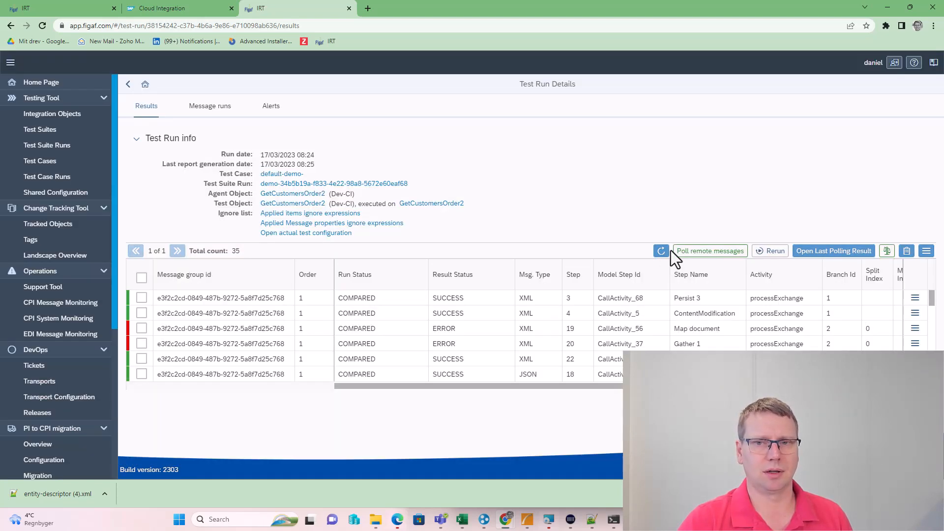
pyautogui.click(665, 252)
pyautogui.scroll(-5, 394, 326)
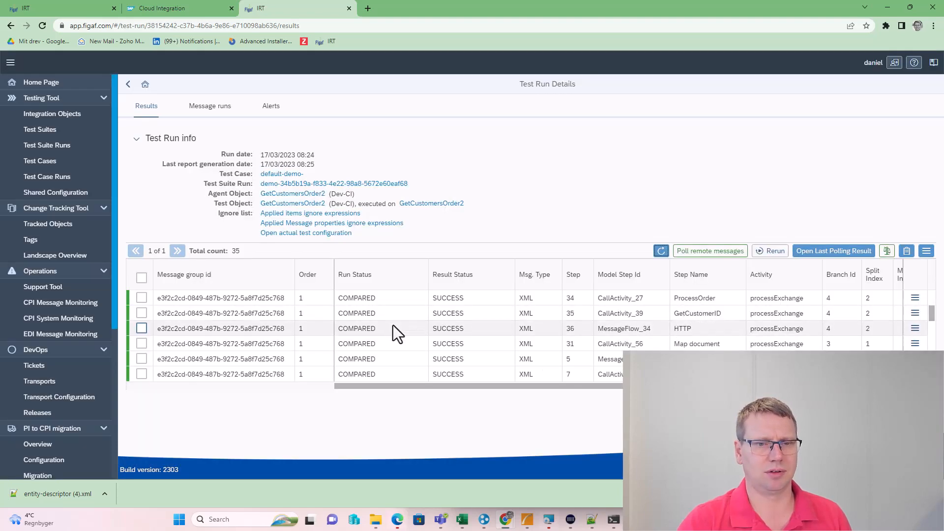
pyautogui.scroll(-3, 393, 329)
pyautogui.scroll(5, 395, 340)
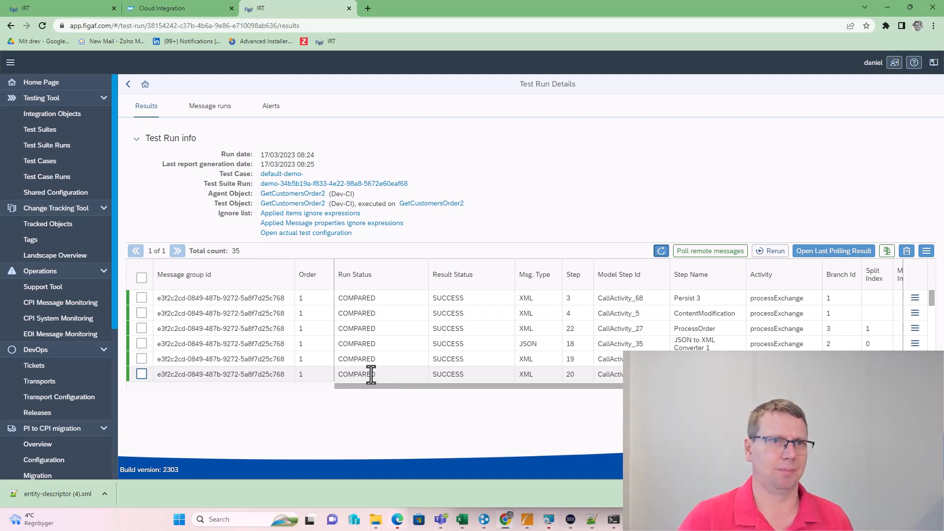
pyautogui.click(186, 5)
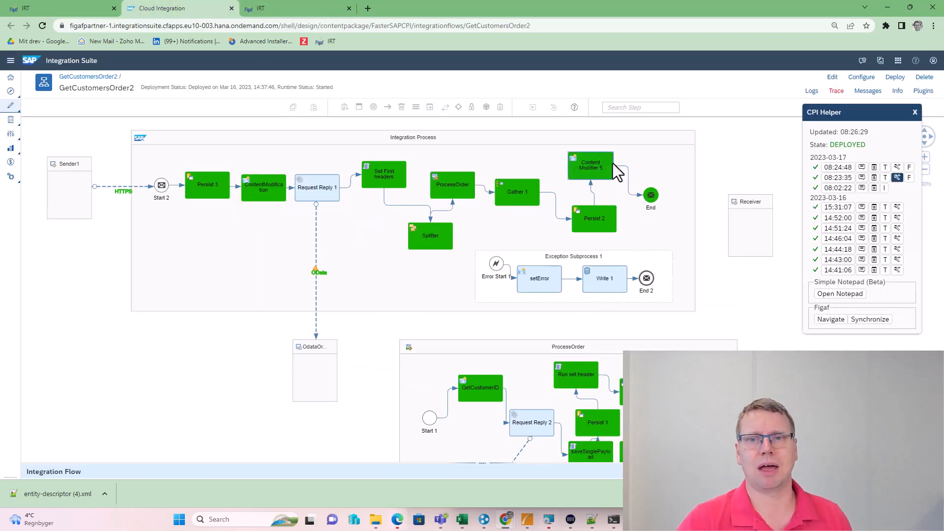
# Edit the flow, review Content Modifier 5's goodvalue2 exchange property, and save as version 1.0.177
pyautogui.click(832, 77)
pyautogui.click(595, 162)
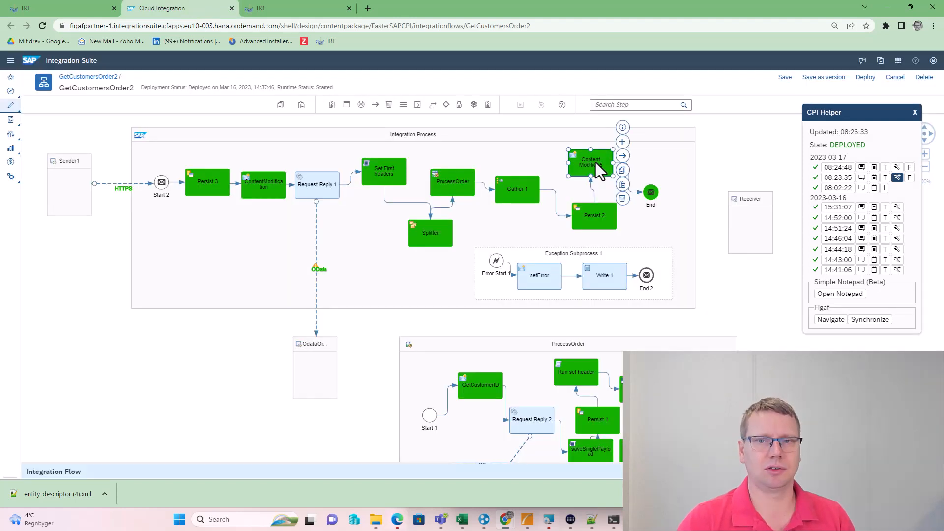
pyautogui.press('Escape')
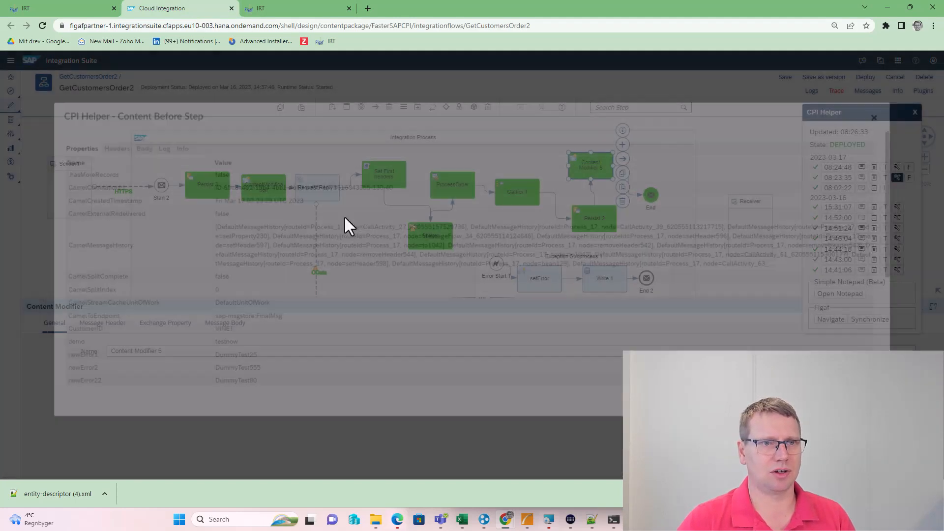
pyautogui.click(160, 324)
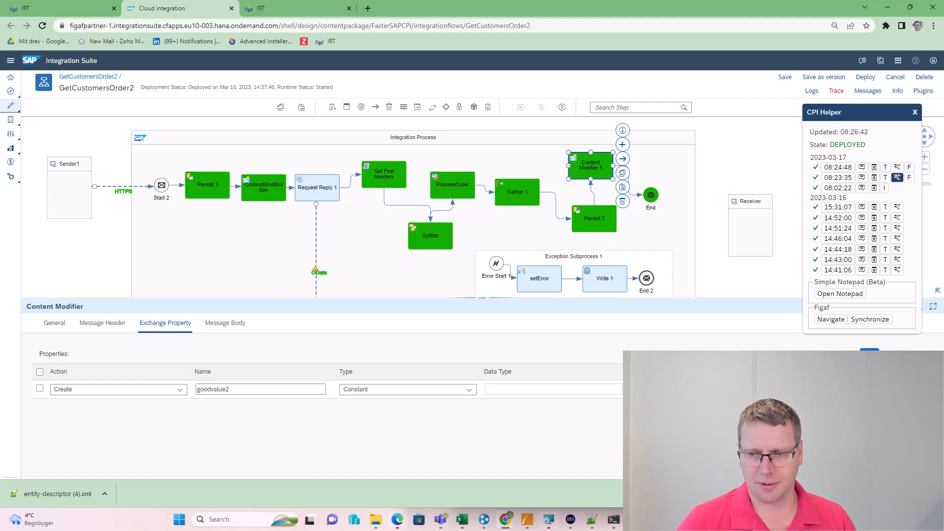
pyautogui.click(828, 79)
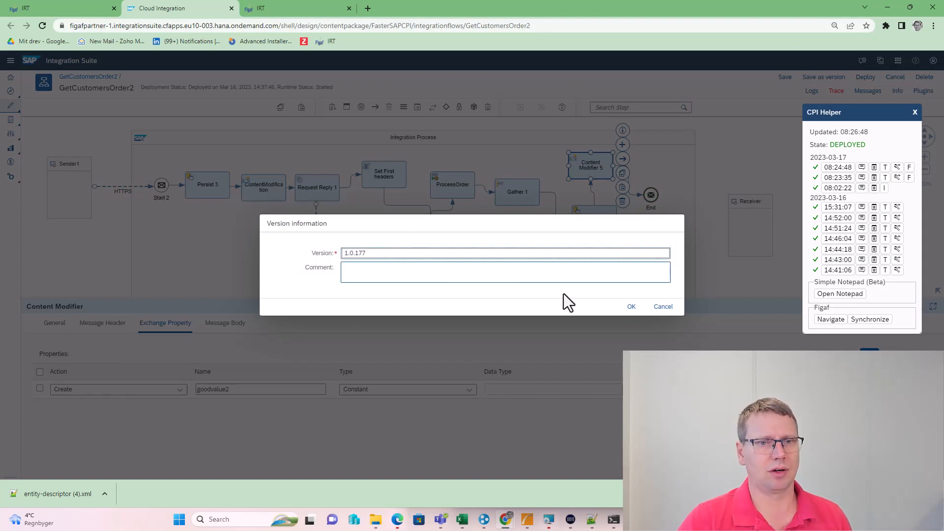
pyautogui.click(631, 306)
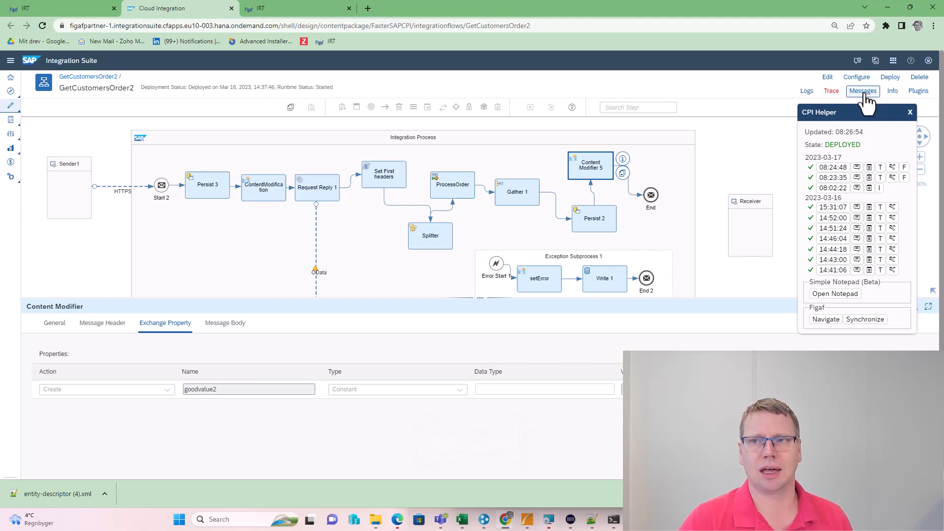
# Synchronize GetCustomersOrder2 into Figaf and check its object info shows version 1.0.177
pyautogui.click(865, 320)
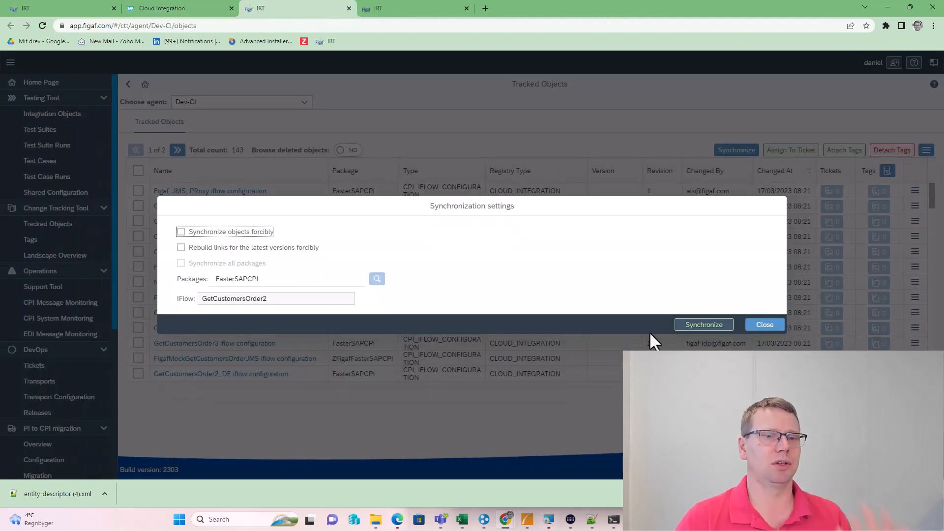
pyautogui.click(710, 325)
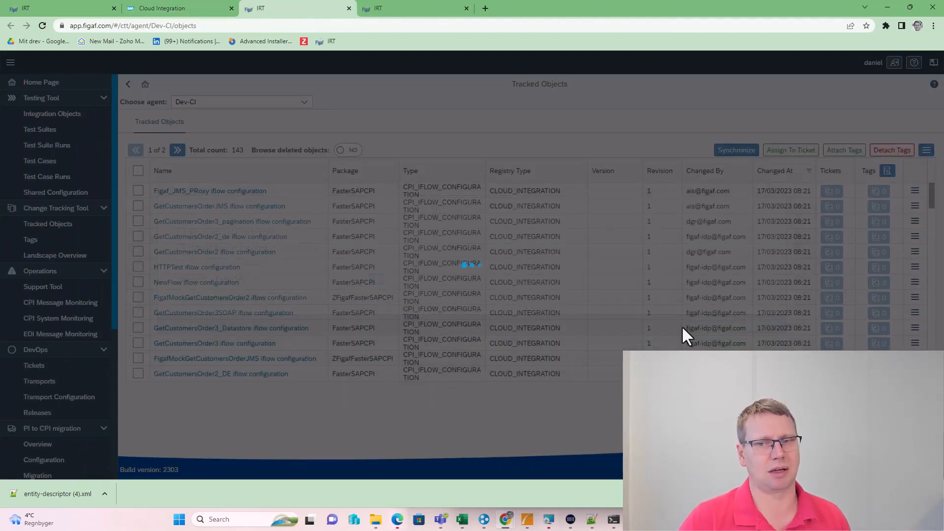
pyautogui.click(565, 456)
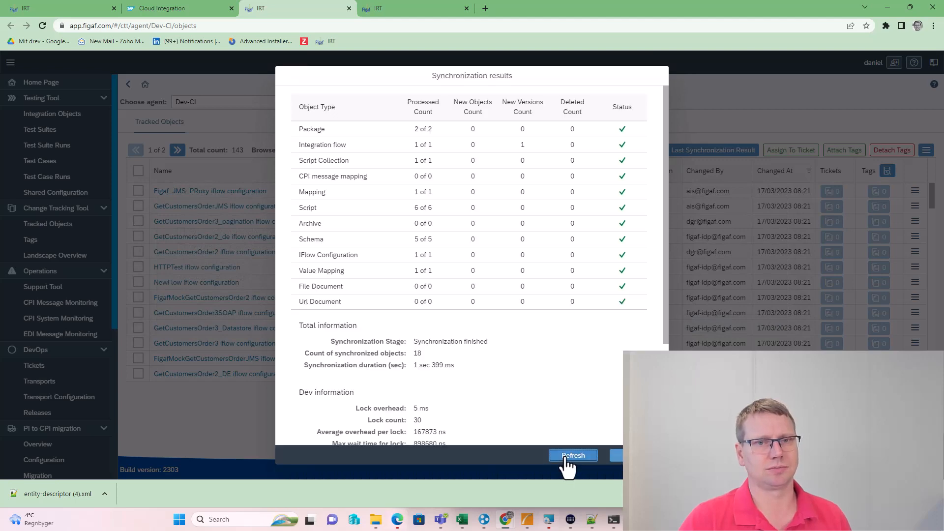
pyautogui.click(565, 456)
pyautogui.click(614, 456)
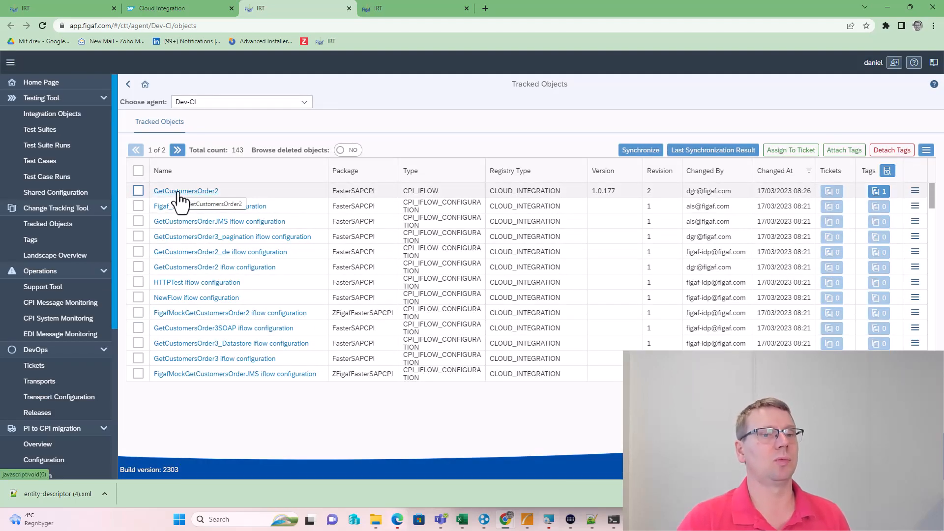
pyautogui.click(180, 194)
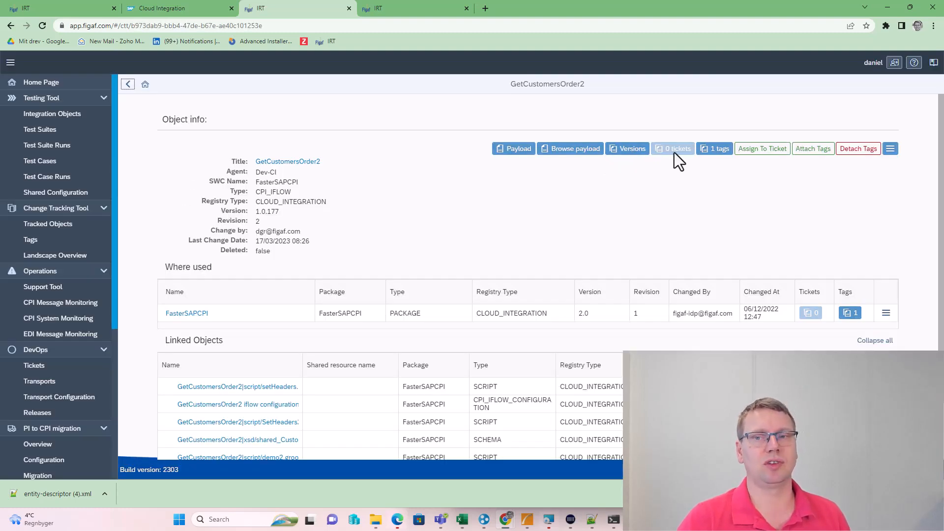
pyautogui.click(628, 149)
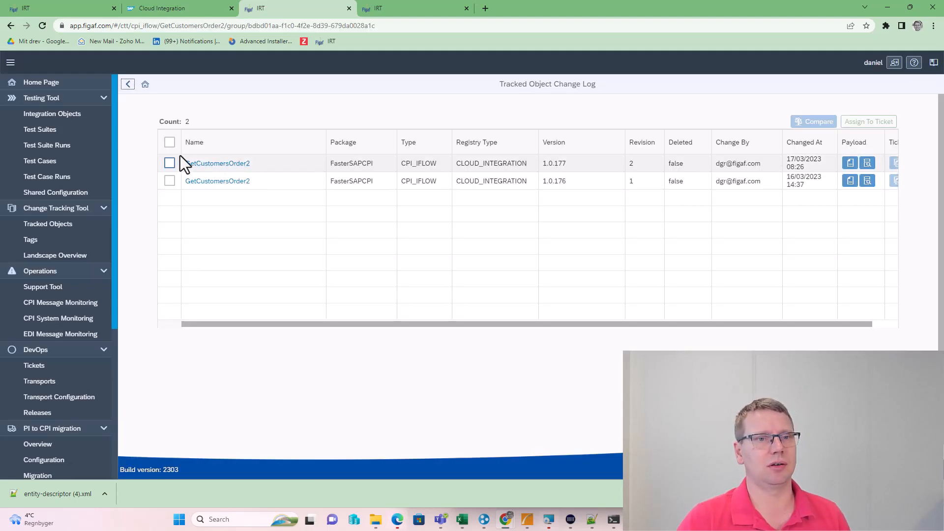
# Compare GetCustomersOrder2 versions 1.0.177 and 1.0.176 as BPMN diagrams with the viewer
pyautogui.click(170, 163)
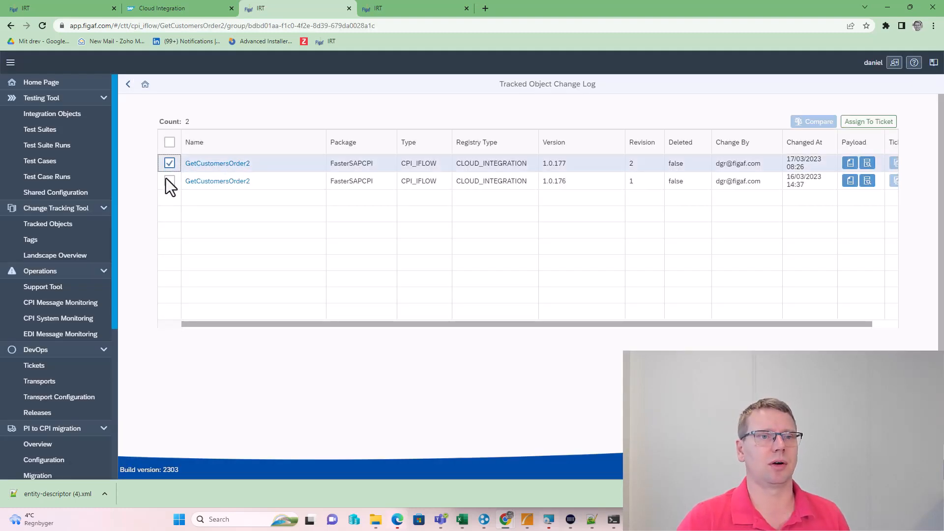
pyautogui.click(168, 180)
pyautogui.click(809, 122)
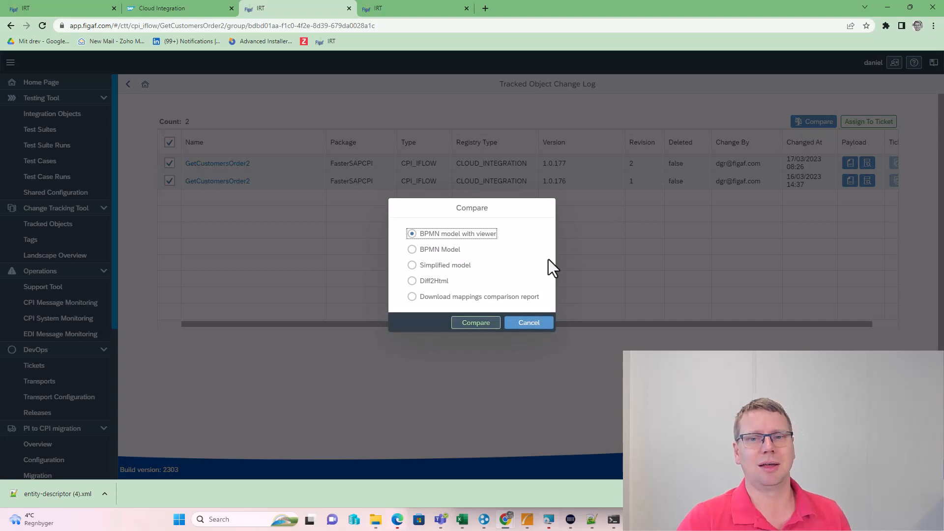
pyautogui.click(473, 323)
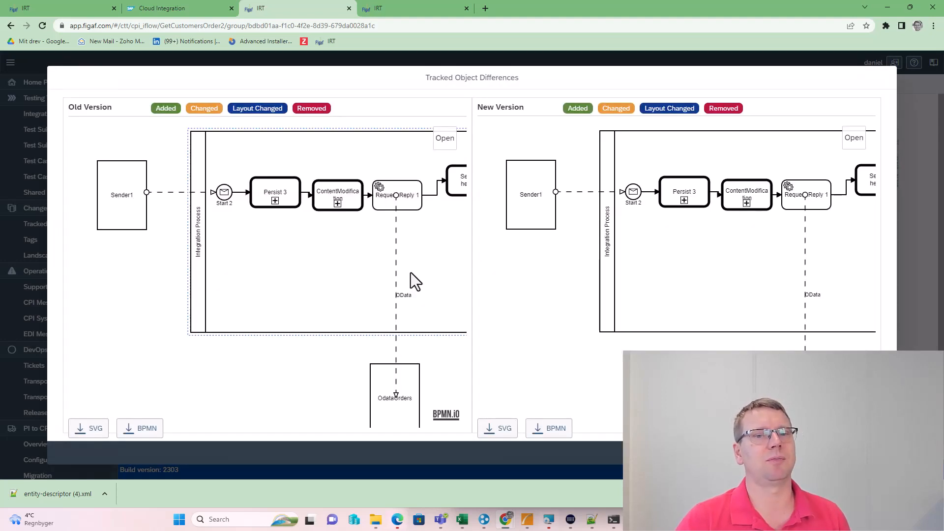
# Inspect the old and new details of Content Modifier 5, including the new Demo230317 value
pyautogui.moveTo(411, 274); pyautogui.dragTo(36, 281)
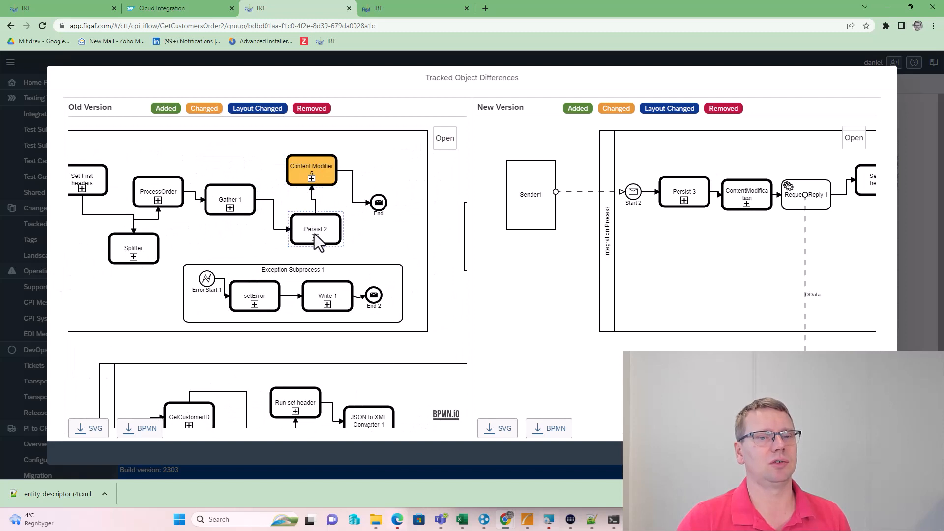
pyautogui.click(311, 183)
pyautogui.moveTo(229, 271); pyautogui.dragTo(102, 256)
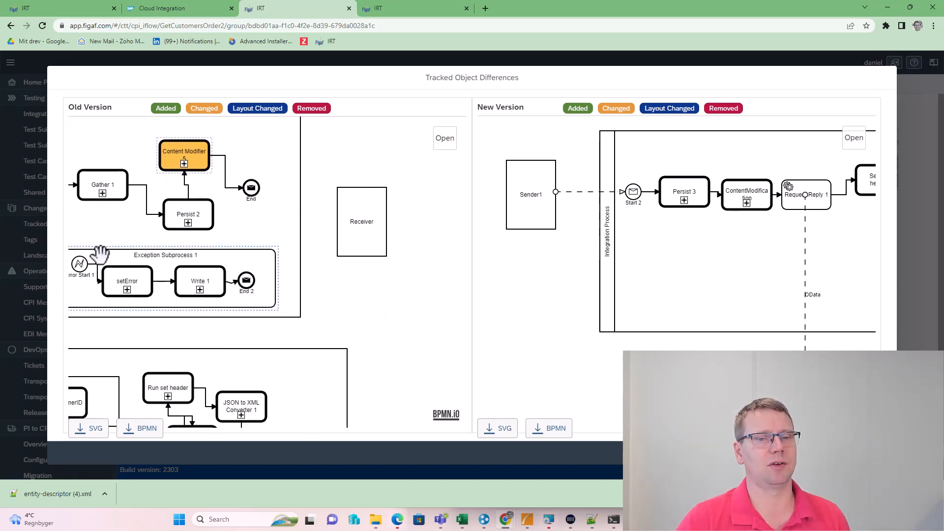
pyautogui.moveTo(418, 305); pyautogui.dragTo(322, 305)
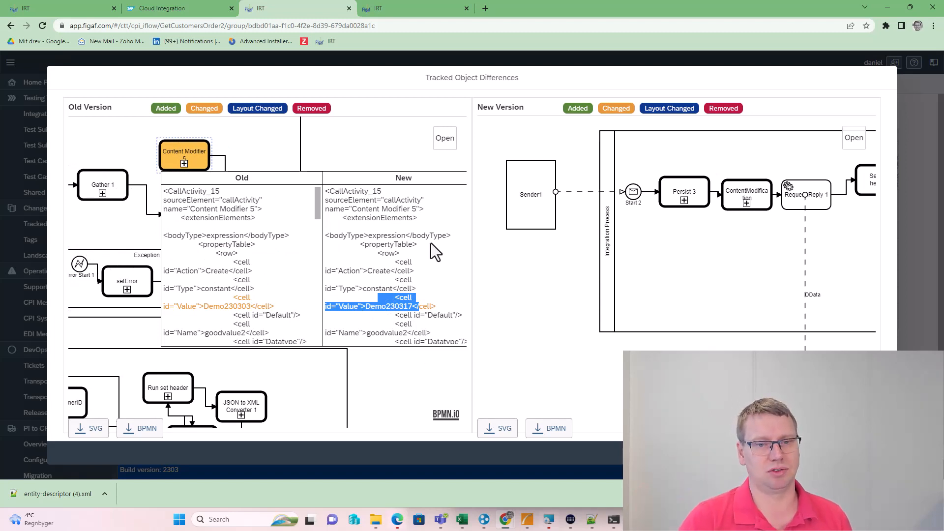
pyautogui.click(388, 175)
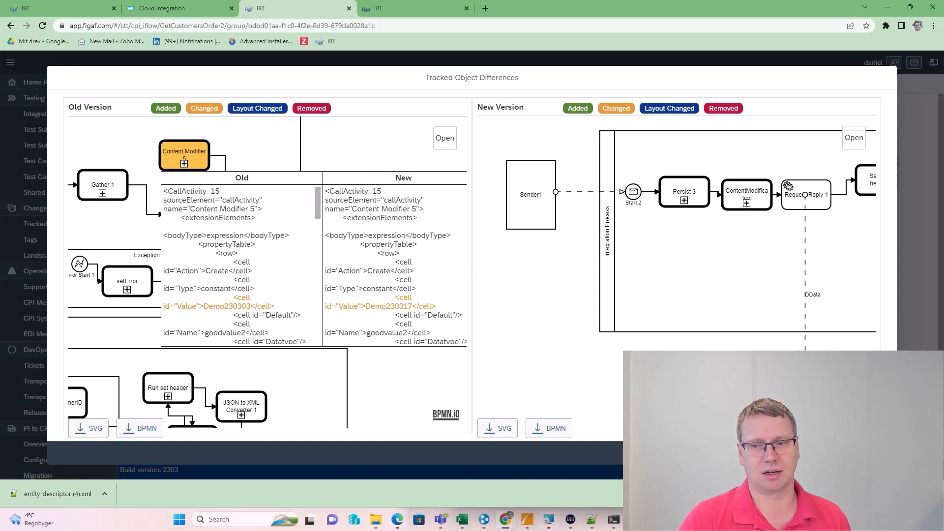
pyautogui.click(747, 453)
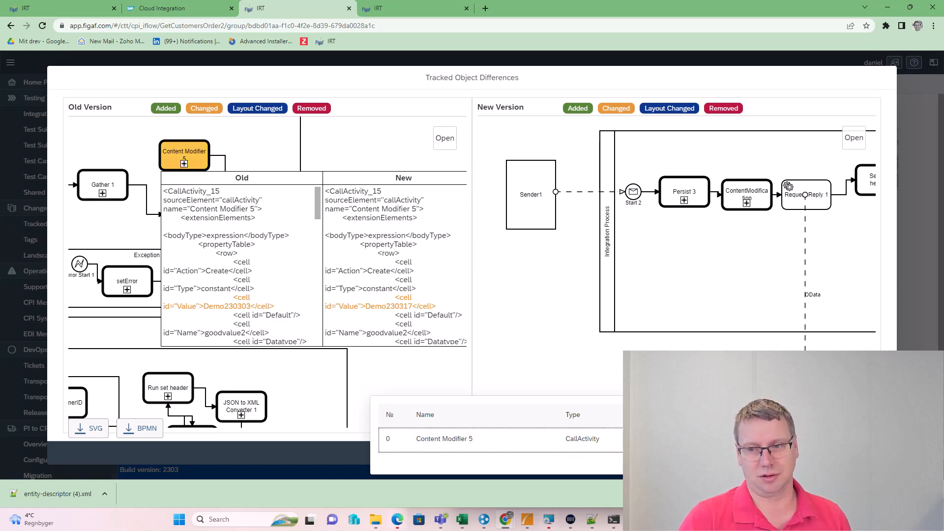
# Close the diagram comparison and choose Diff2Html as the comparison type
pyautogui.press('Escape')
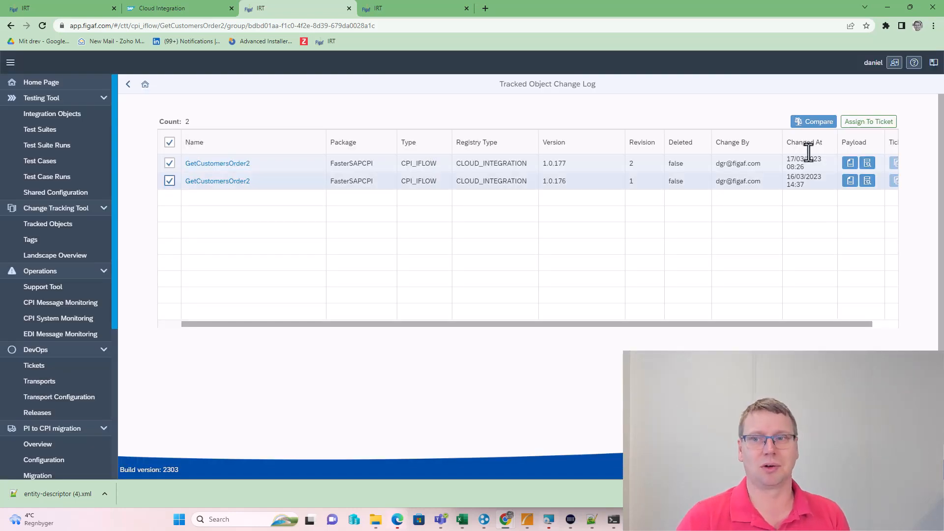
pyautogui.click(814, 123)
pyautogui.click(436, 282)
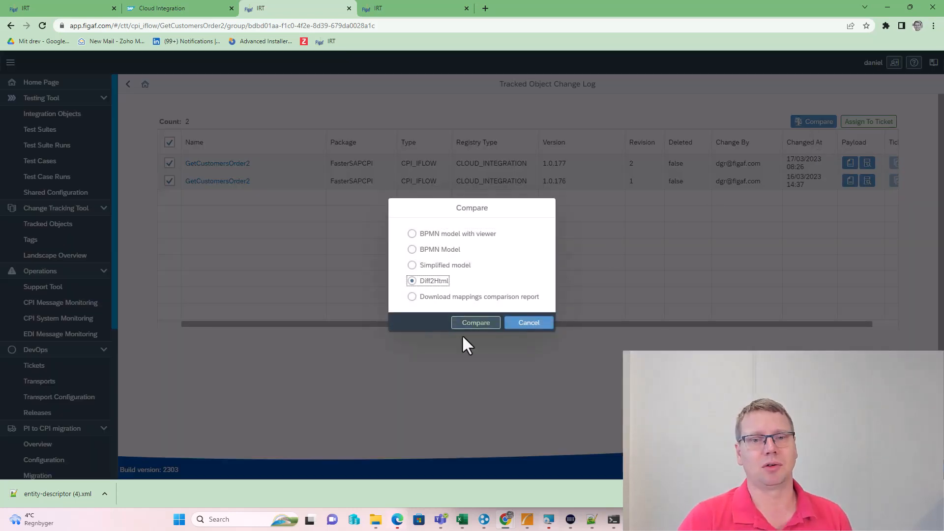
# Scroll through the Diff2Html file differences of both GetCustomersOrder2 versions, then return to Dev-CI Tracked Objects
pyautogui.click(476, 323)
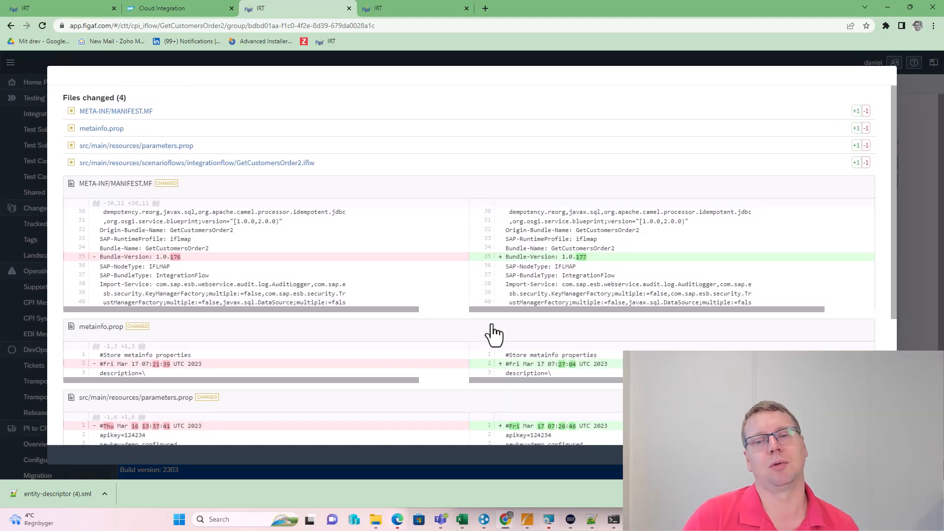
pyautogui.scroll(-4, 492, 326)
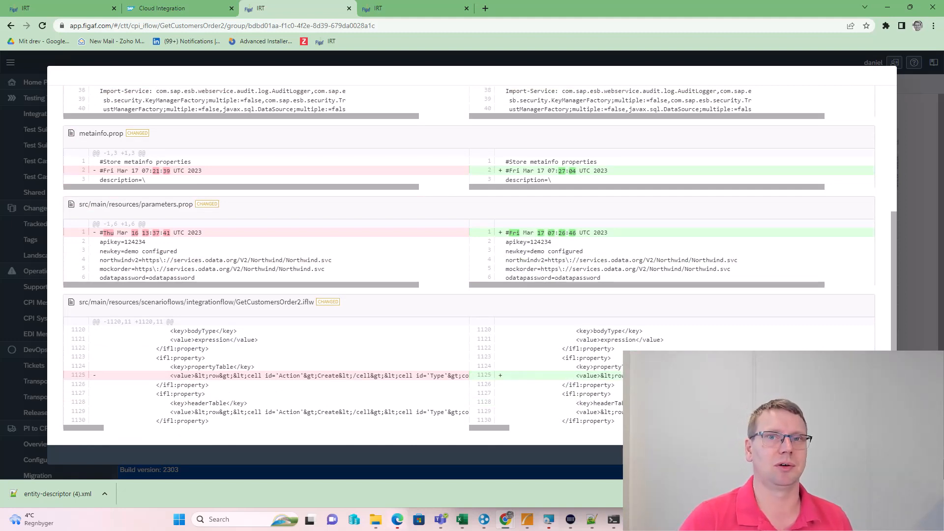
pyautogui.click(879, 455)
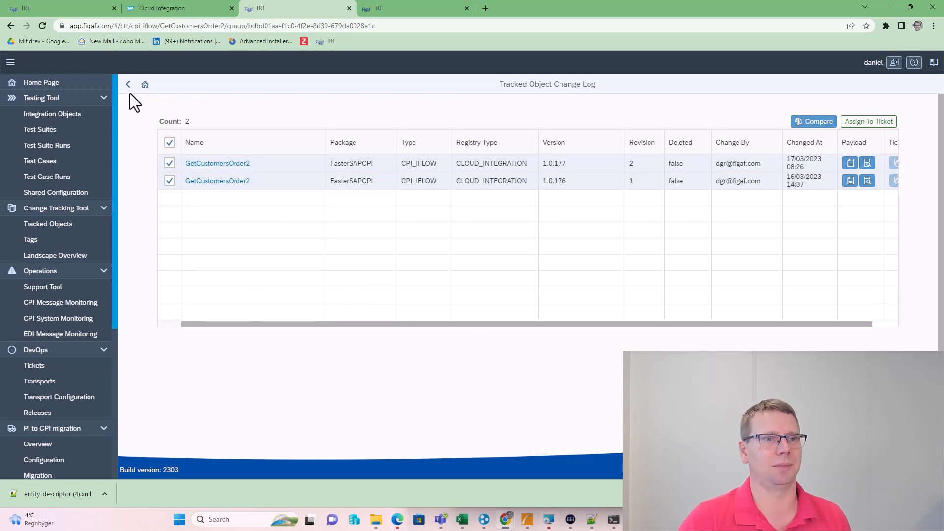
pyautogui.click(128, 84)
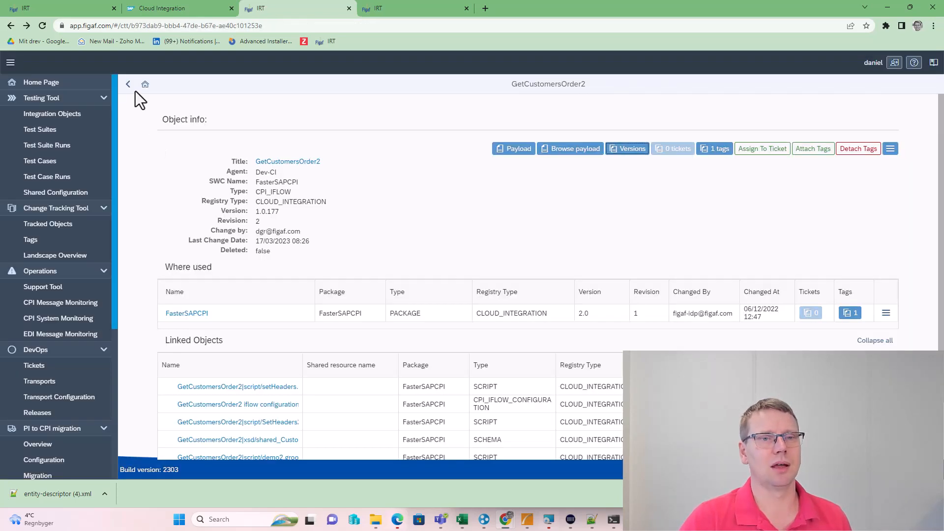
pyautogui.click(129, 85)
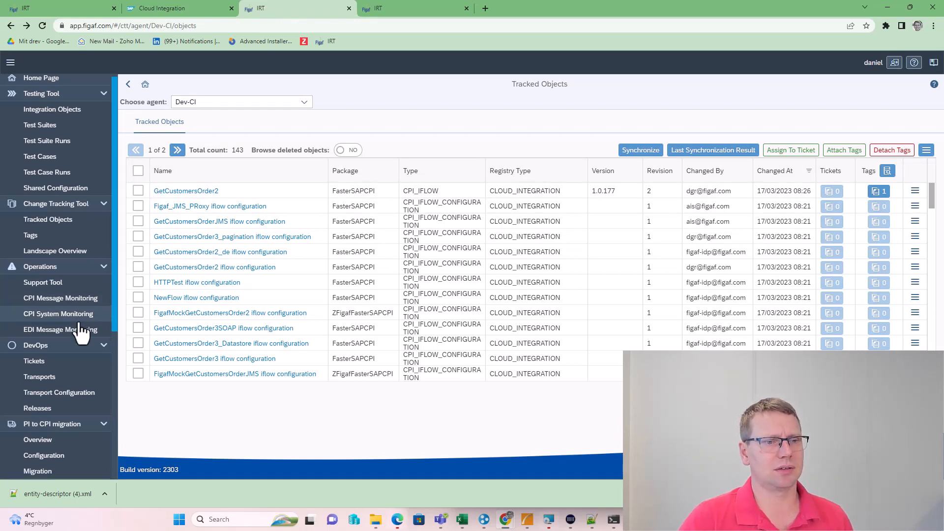
# Under Configuration > Landscapes > Manage Composite landscape, edit the sampledev(Dev-CI)->sampleqa(Dev-CI) row
pyautogui.scroll(-5, 78, 331)
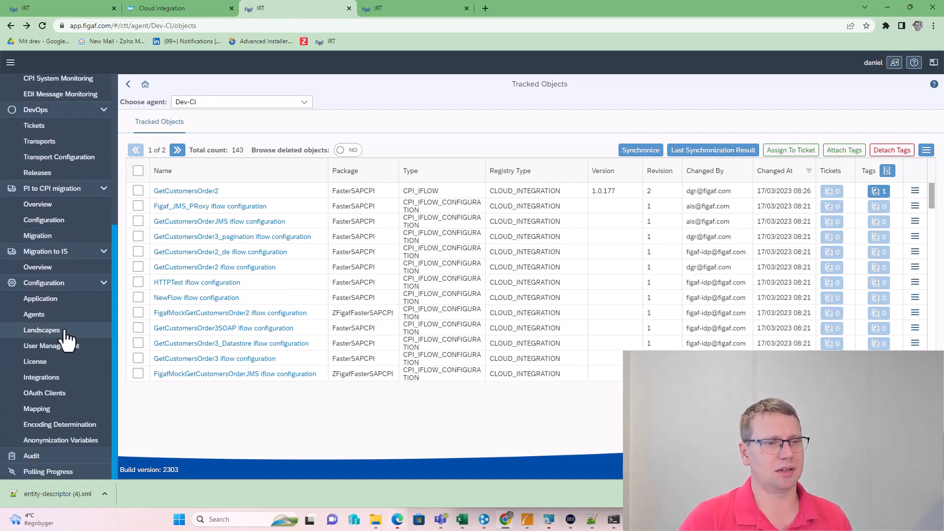
pyautogui.click(68, 335)
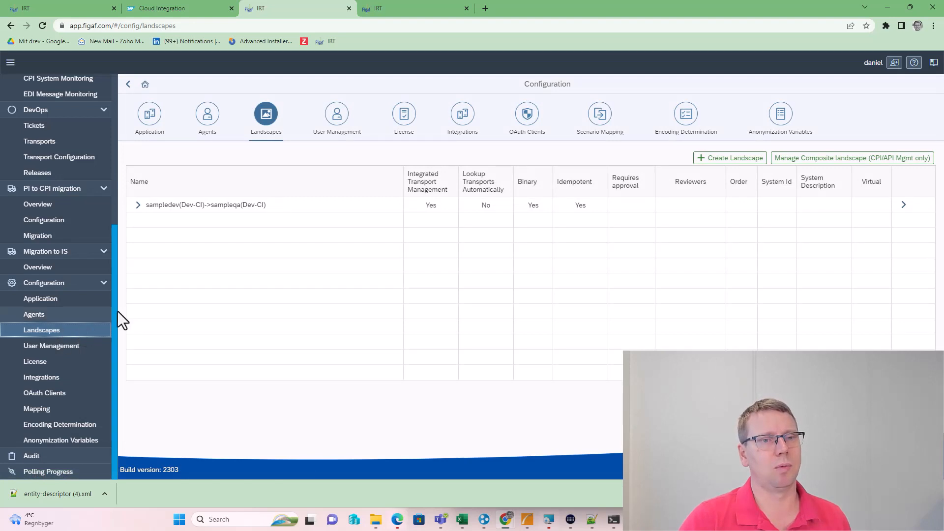
pyautogui.click(813, 165)
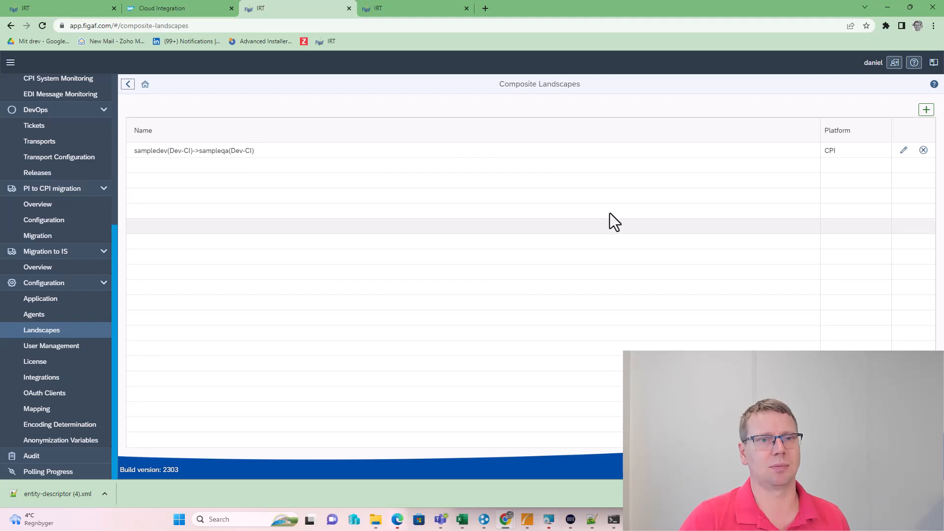
pyautogui.click(904, 151)
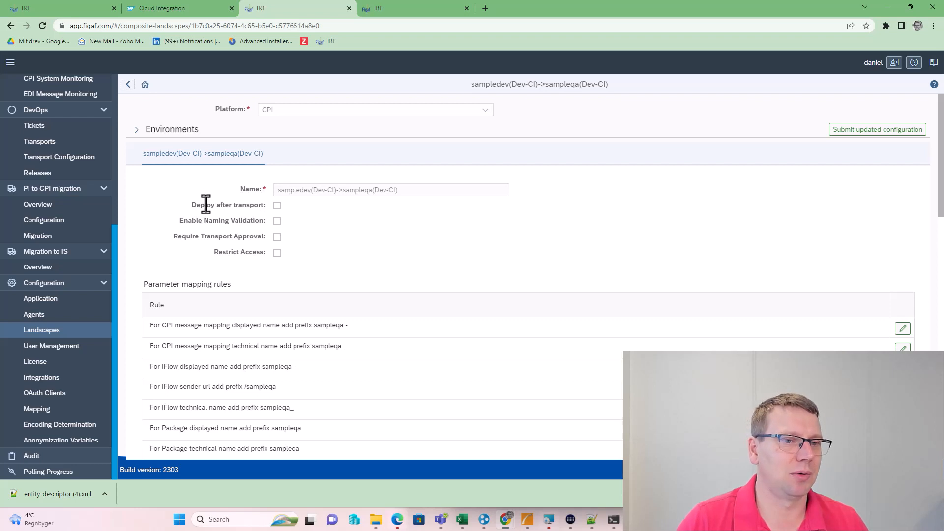
# Enable Deploy after transport and Require Transport Approval, adding the available user as transport reviewer
pyautogui.click(277, 205)
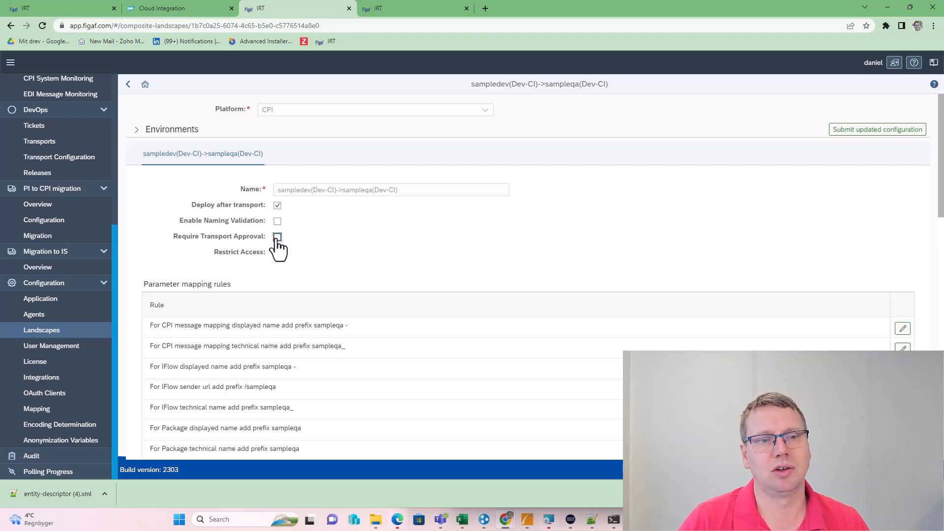
pyautogui.click(277, 238)
pyautogui.click(491, 254)
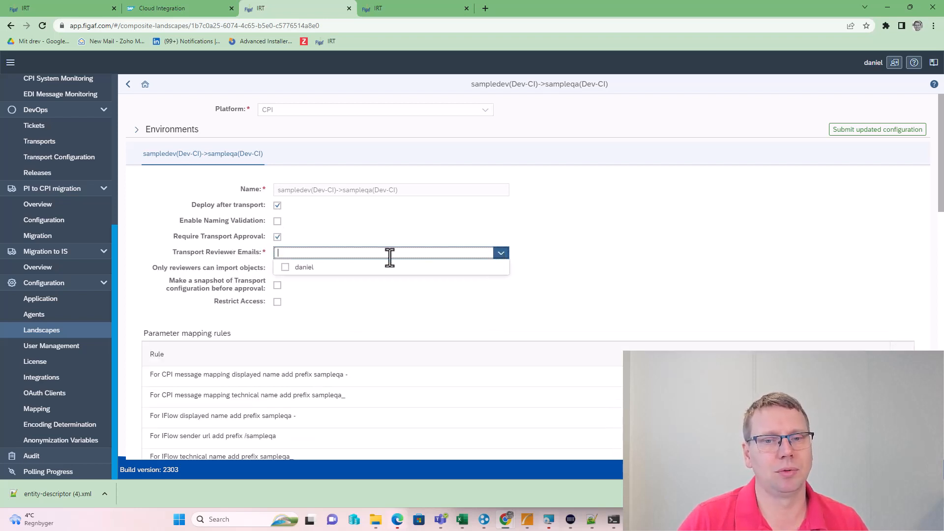
pyautogui.click(303, 268)
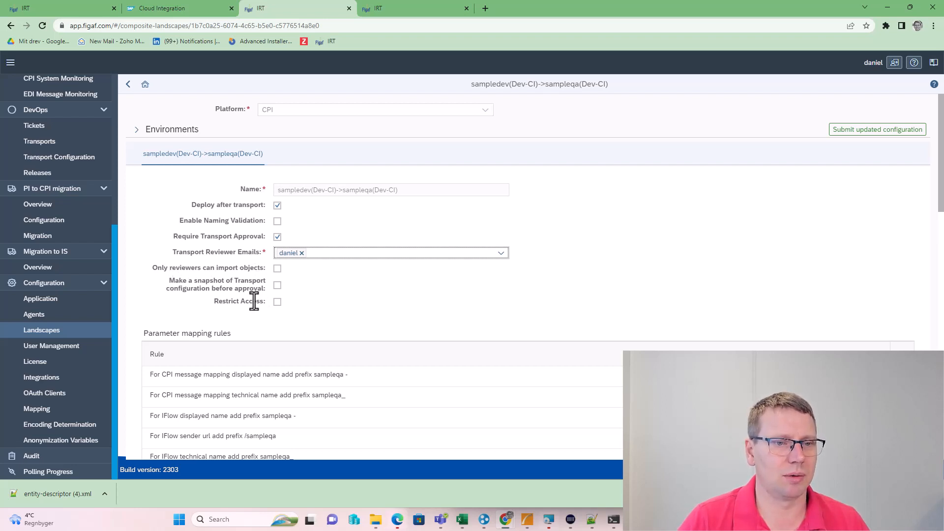
# Expand Environments and review the sampleqa prefix mappings and empty Parameter values replacement
pyautogui.scroll(-2, 232, 337)
pyautogui.scroll(2, 219, 241)
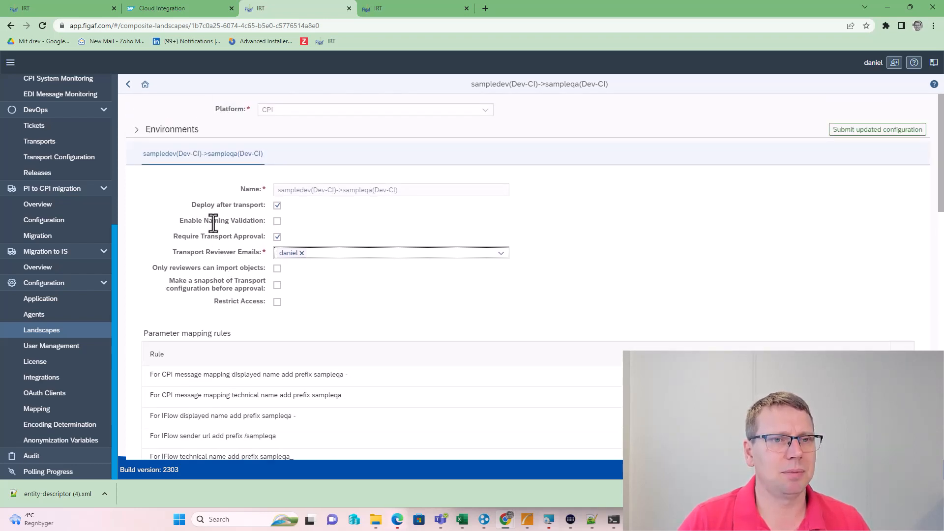
pyautogui.click(137, 129)
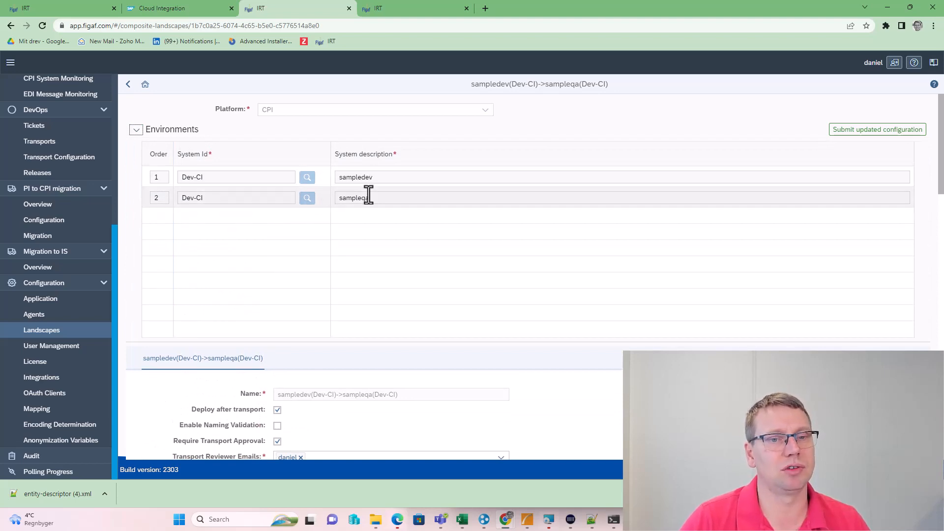
pyautogui.scroll(-1, 366, 225)
pyautogui.scroll(-10, 364, 222)
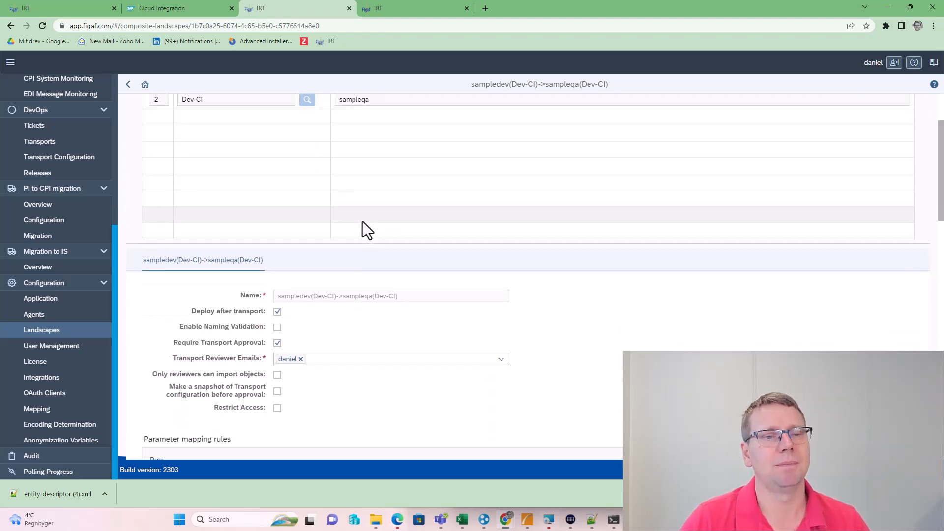
pyautogui.scroll(3, 261, 264)
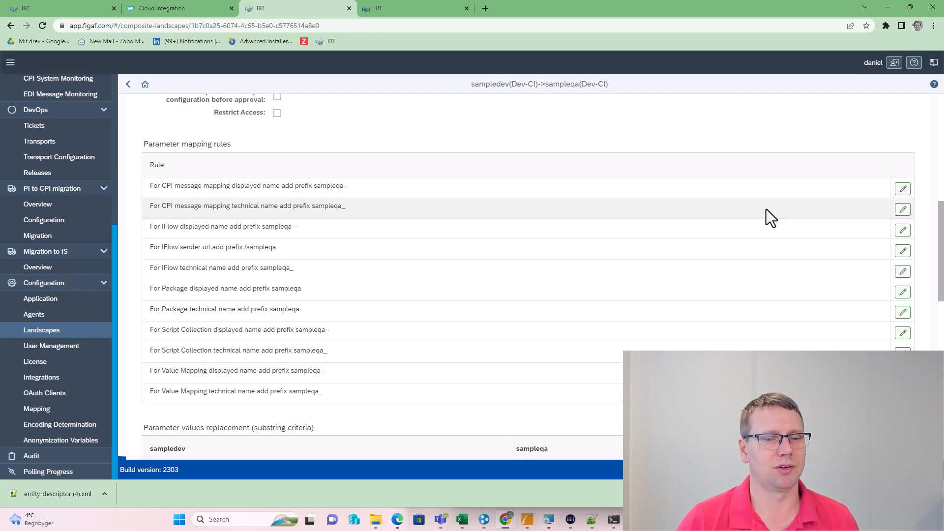
pyautogui.scroll(-3, 600, 268)
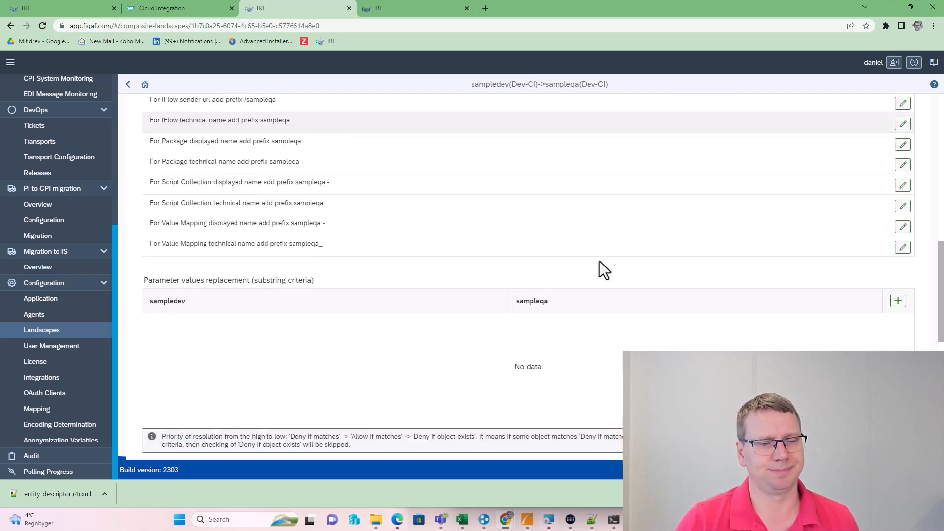
pyautogui.click(900, 303)
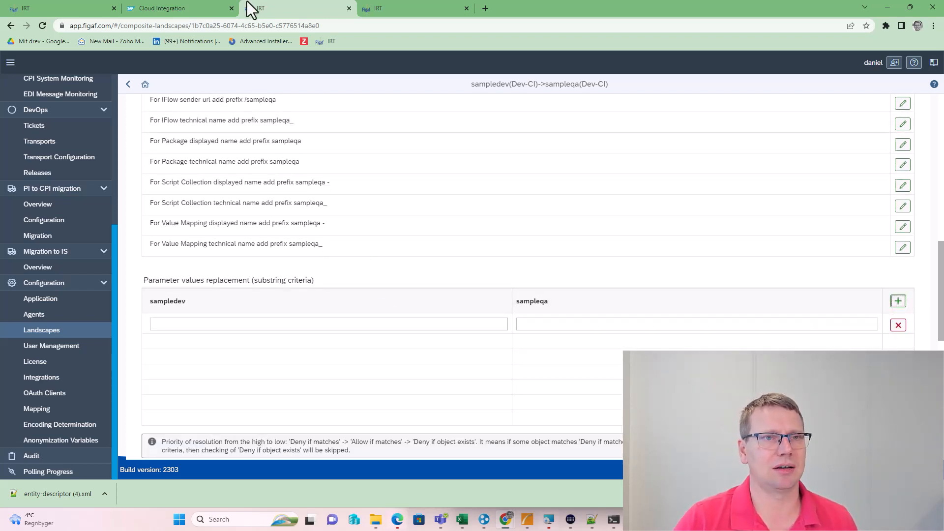
pyautogui.click(205, 8)
pyautogui.click(864, 80)
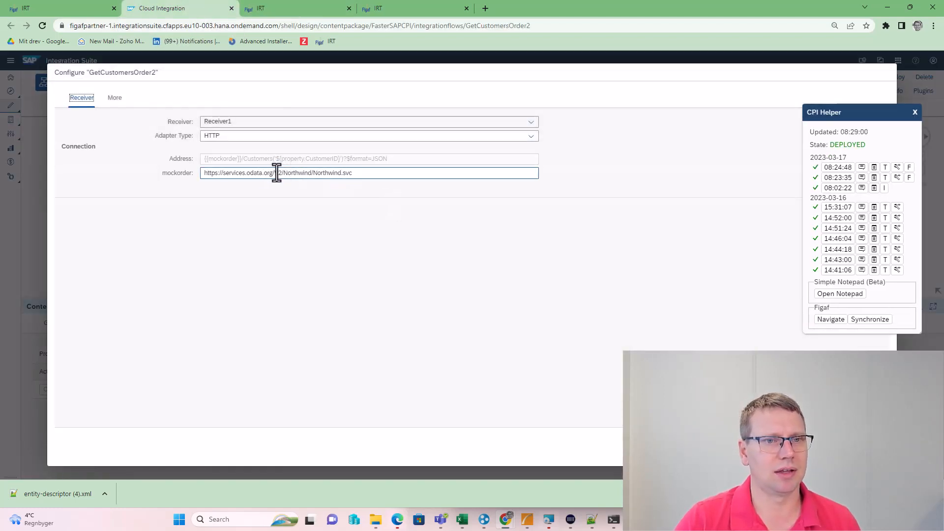
pyautogui.moveTo(367, 173); pyautogui.dragTo(160, 162)
pyautogui.hotkey('ctrl', 'c')
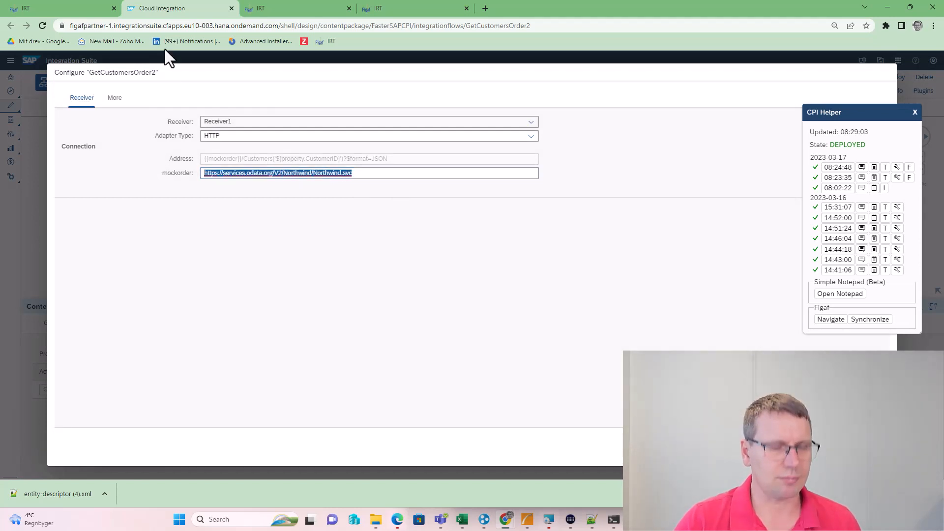
pyautogui.click(316, 8)
pyautogui.click(338, 323)
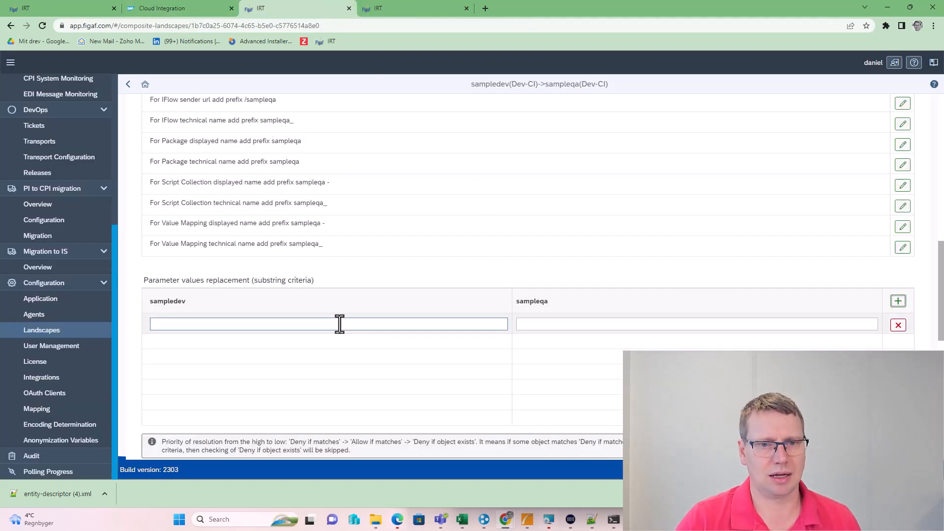
pyautogui.hotkey('ctrl', 'v')
pyautogui.click(551, 323)
pyautogui.hotkey('ctrl', 'v')
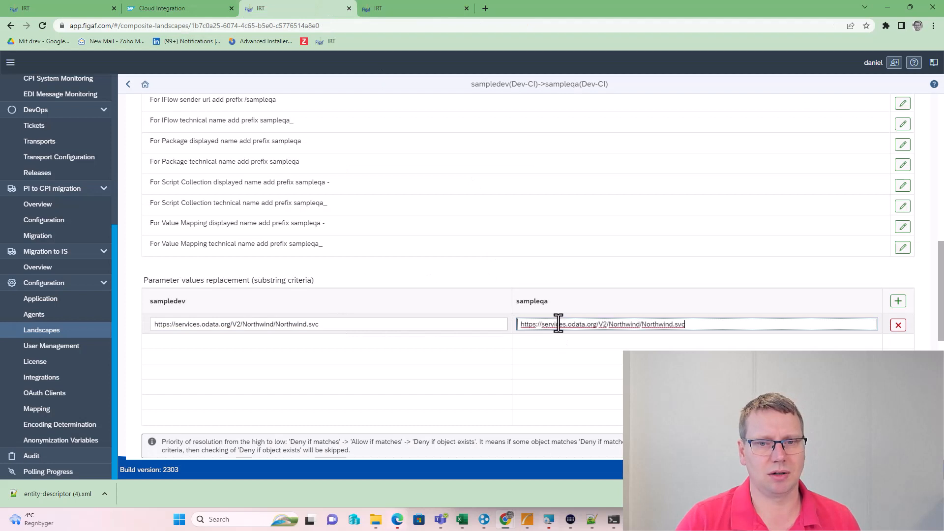
pyautogui.write('qa')
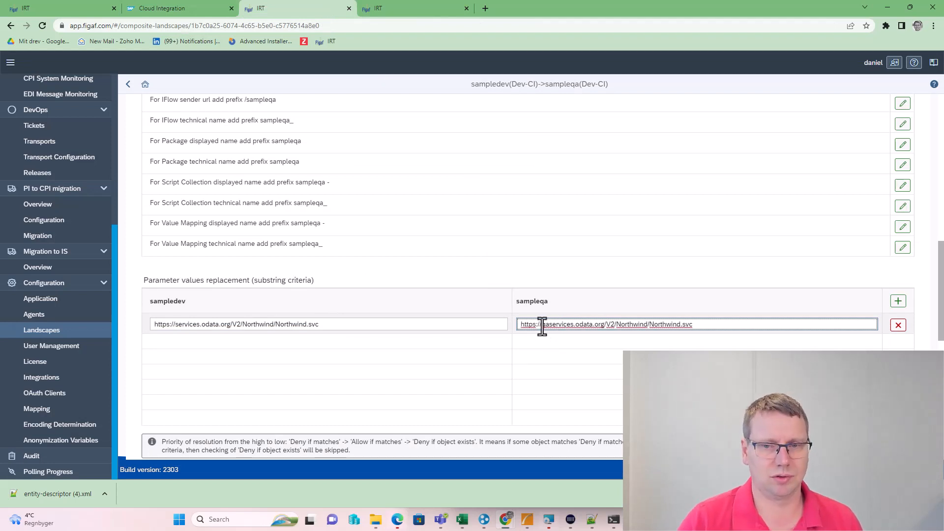
pyautogui.scroll(-4, 442, 311)
pyautogui.scroll(-5, 425, 312)
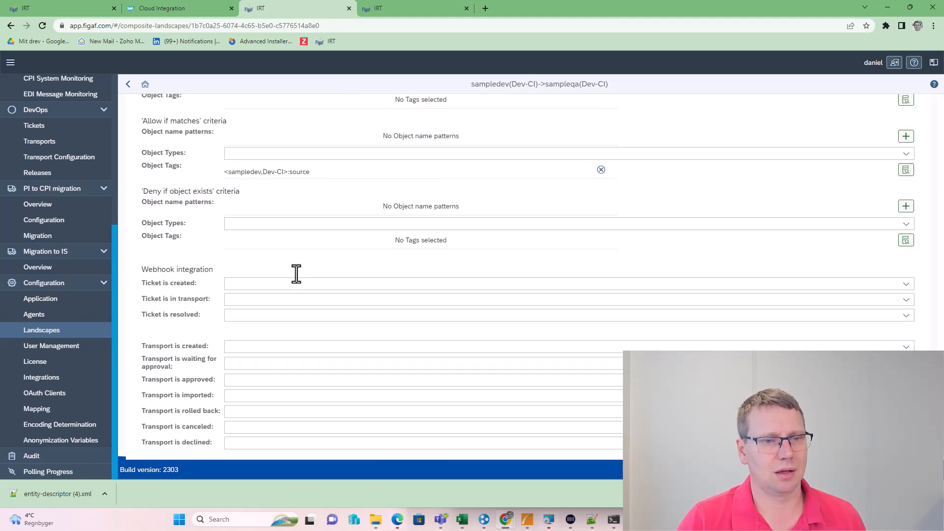
pyautogui.scroll(6, 295, 272)
pyautogui.scroll(2, 311, 246)
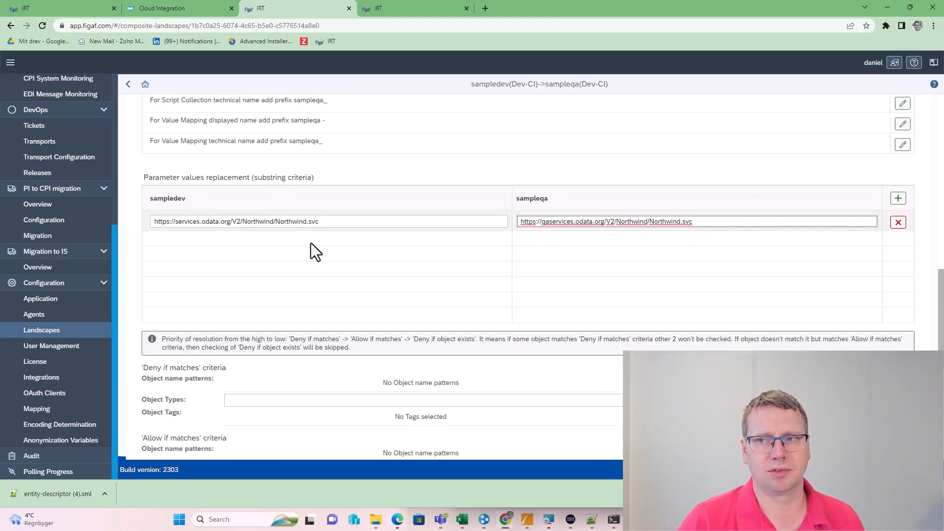
pyautogui.scroll(-5, 290, 285)
pyautogui.scroll(-1, 254, 329)
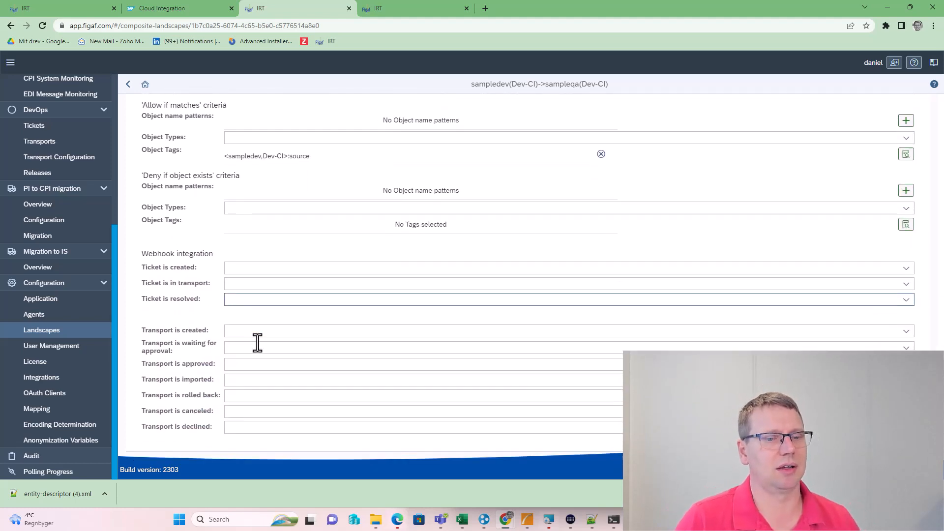
pyautogui.scroll(14, 335, 308)
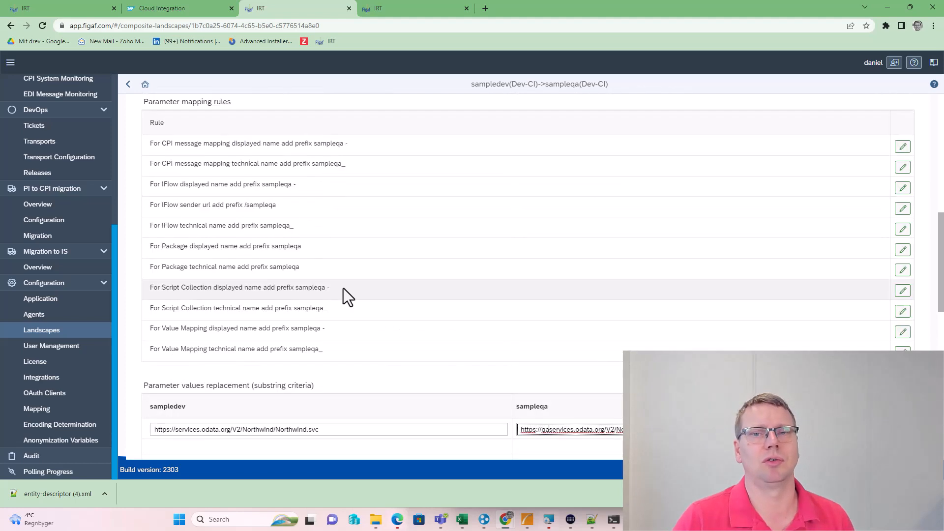
pyautogui.scroll(5, 330, 280)
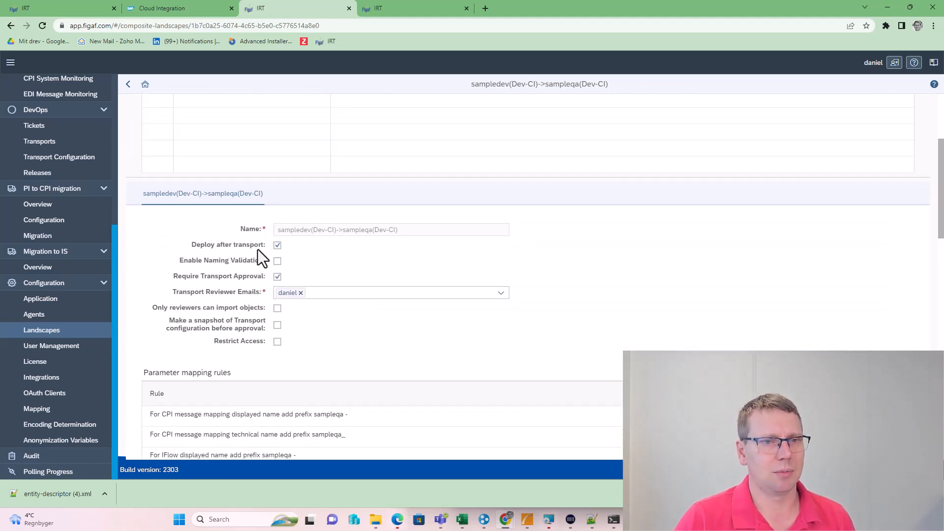
# Submit the updated landscape configuration, confirming the name mapping and technical tag reconfiguration
pyautogui.click(846, 132)
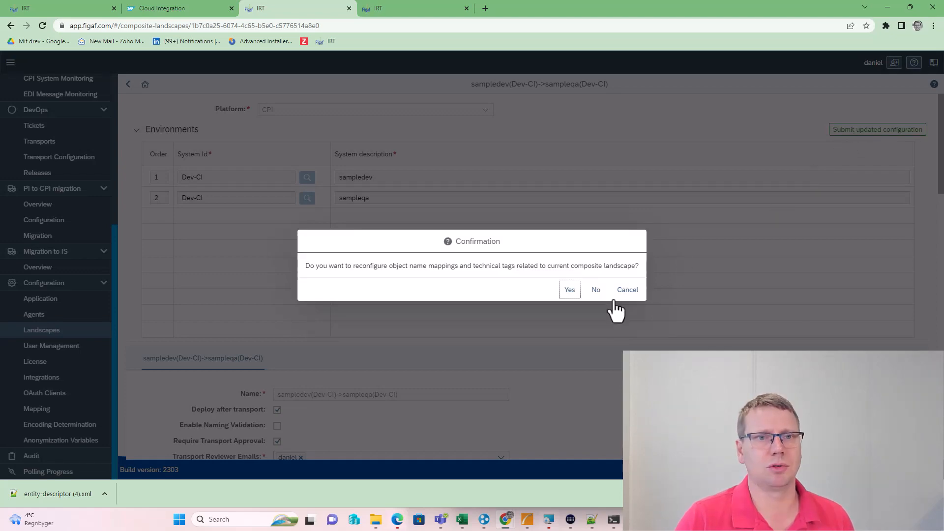
pyautogui.click(570, 291)
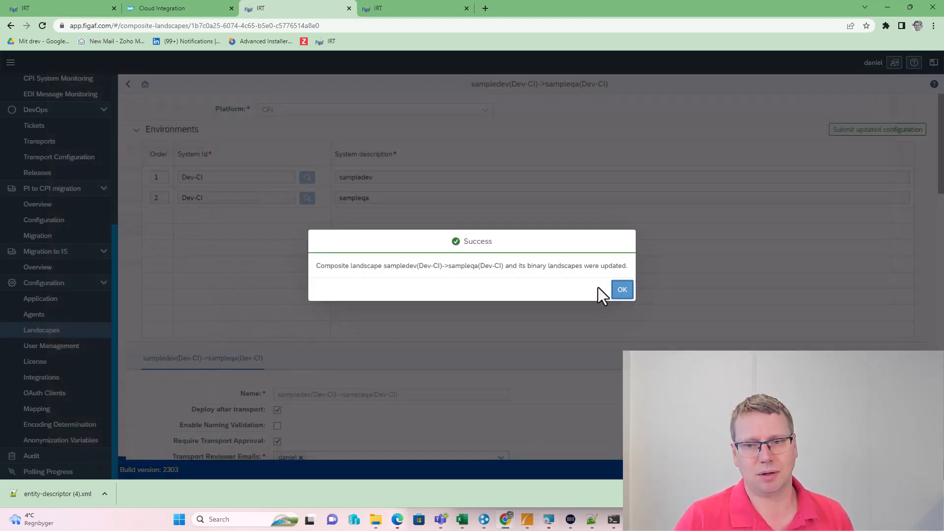
pyautogui.click(621, 289)
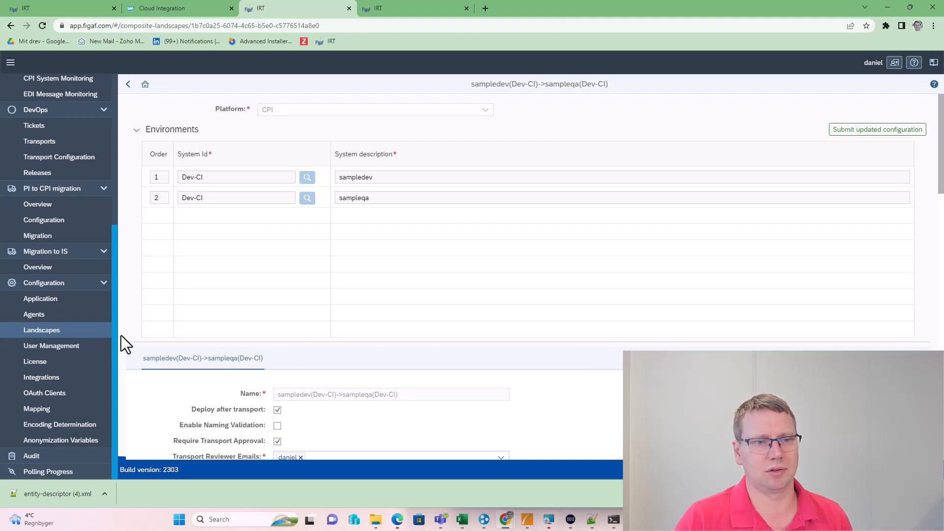
pyautogui.click(68, 301)
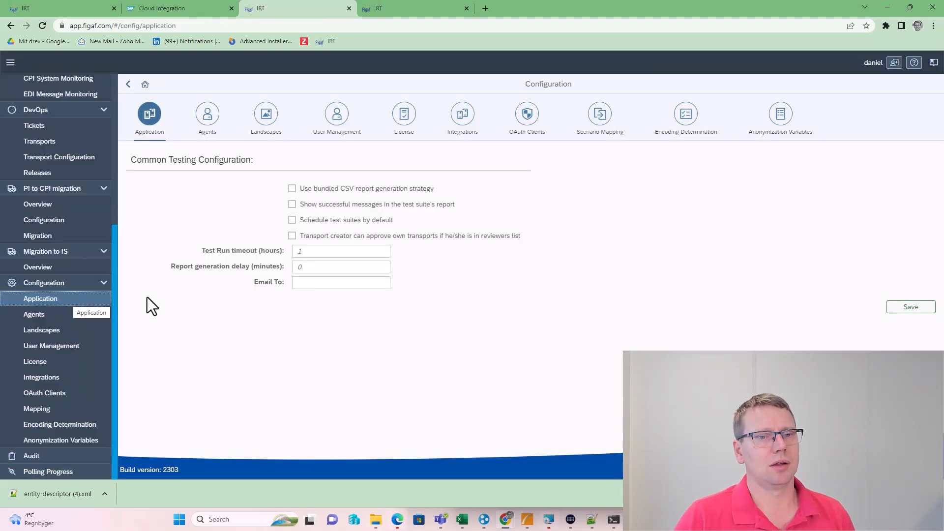
# Enable 'Transport creator can approve own transports' and save the application configuration
pyautogui.click(292, 236)
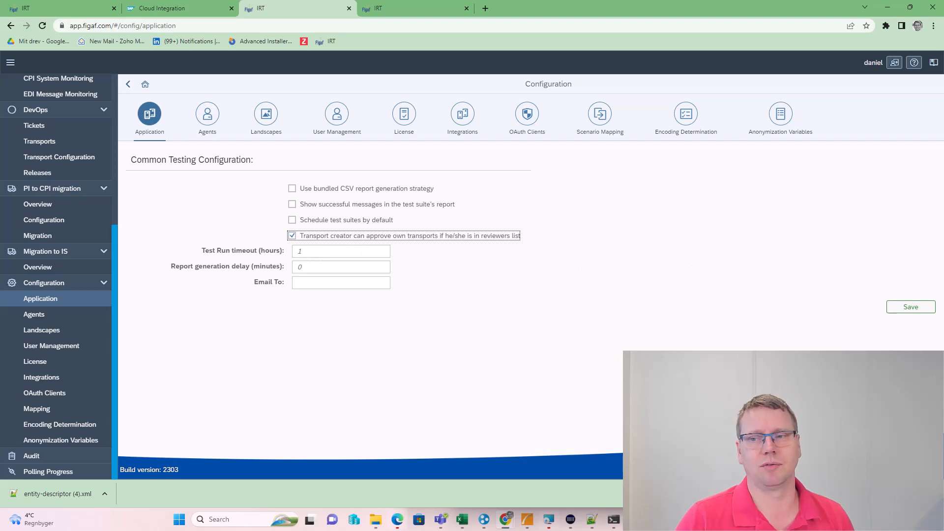
pyautogui.click(906, 313)
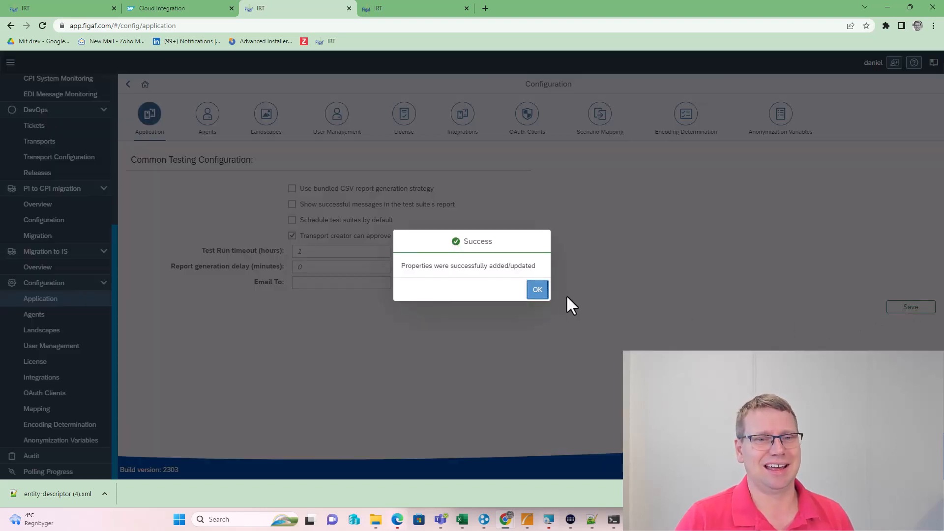
pyautogui.click(538, 290)
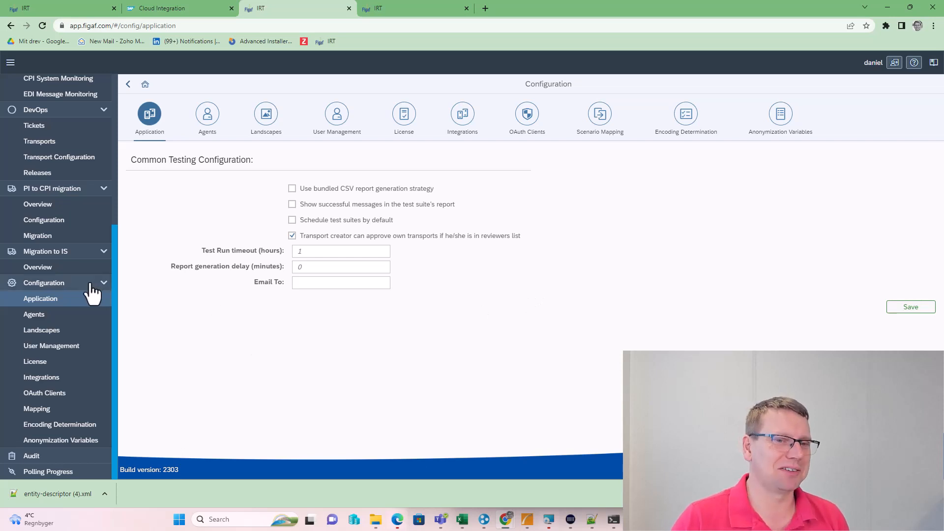
pyautogui.scroll(4, 91, 295)
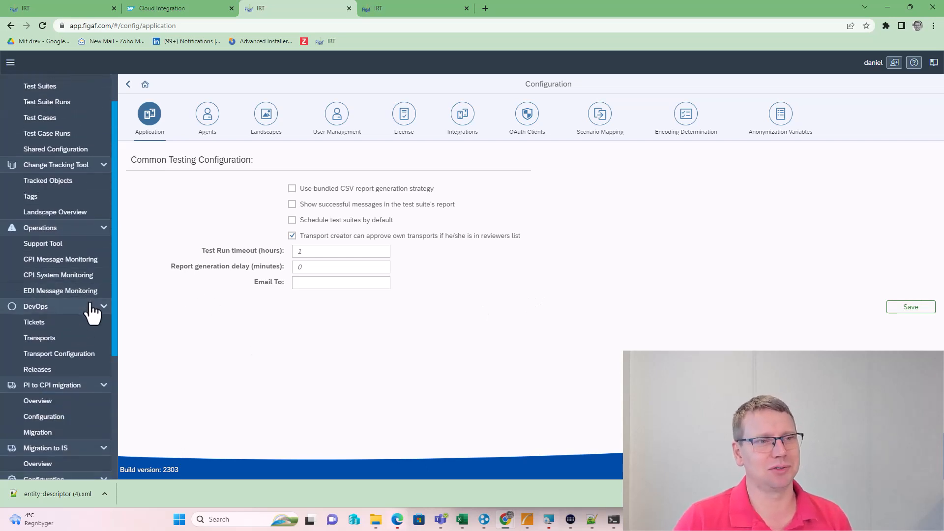
# Assign GetCustomersOrder2 to a new ticket titled demo on the sampledev->sampleqa landscape
pyautogui.click(48, 180)
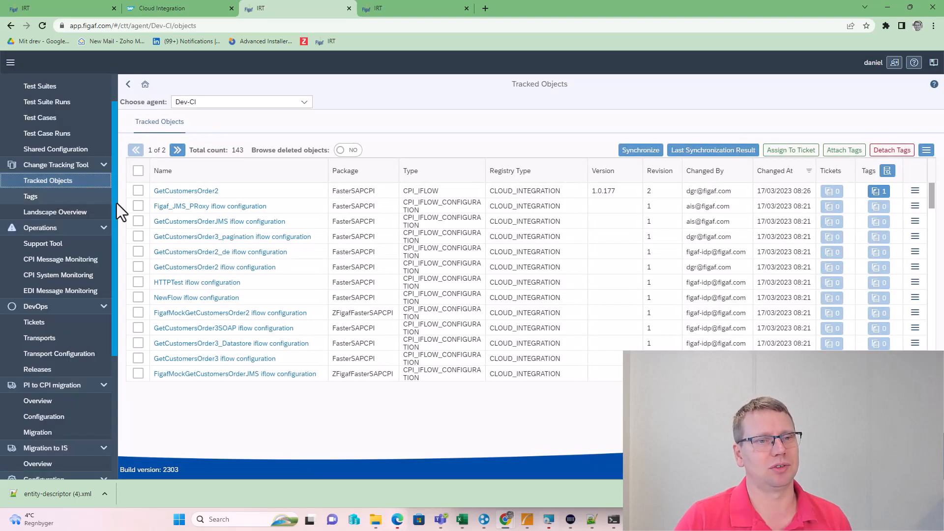
pyautogui.click(138, 192)
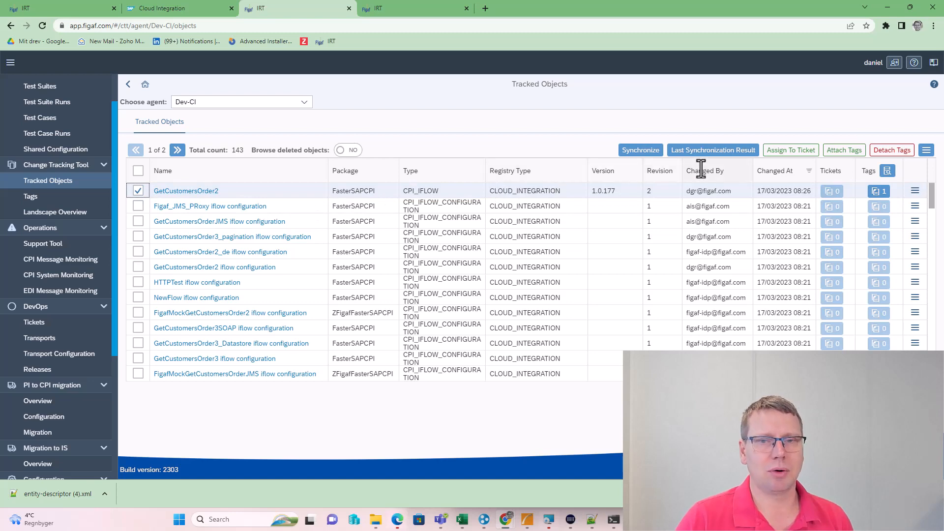
pyautogui.click(789, 156)
pyautogui.click(449, 209)
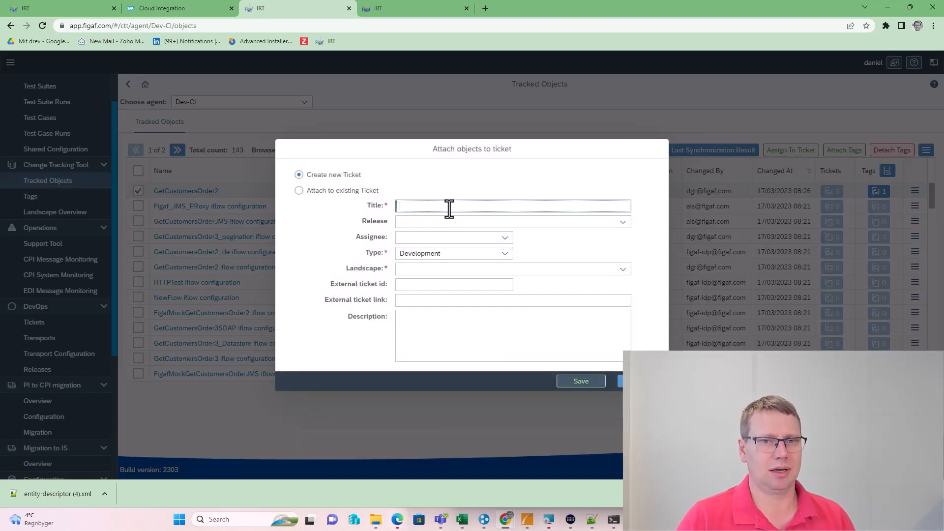
pyautogui.write('demo')
pyautogui.press('Tab')
pyautogui.press('Tab')
pyautogui.press('Tab')
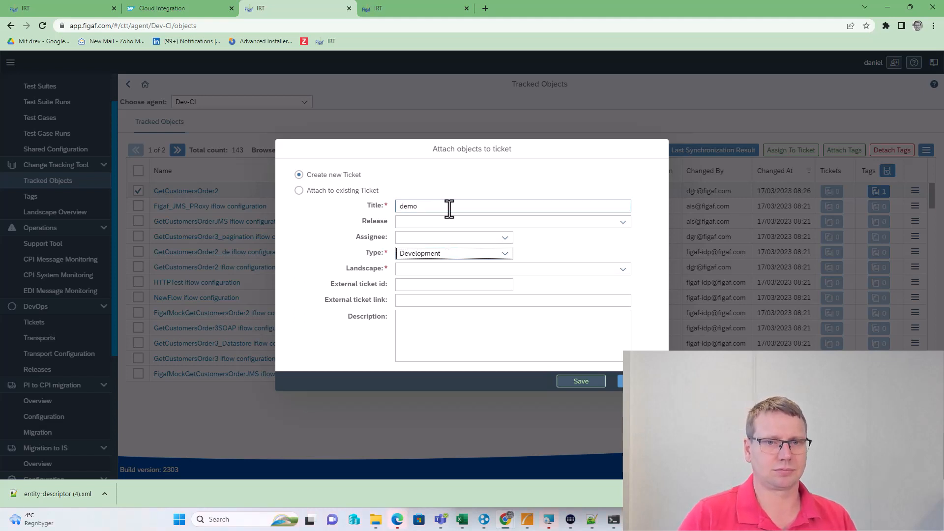
pyautogui.click(623, 269)
pyautogui.click(563, 283)
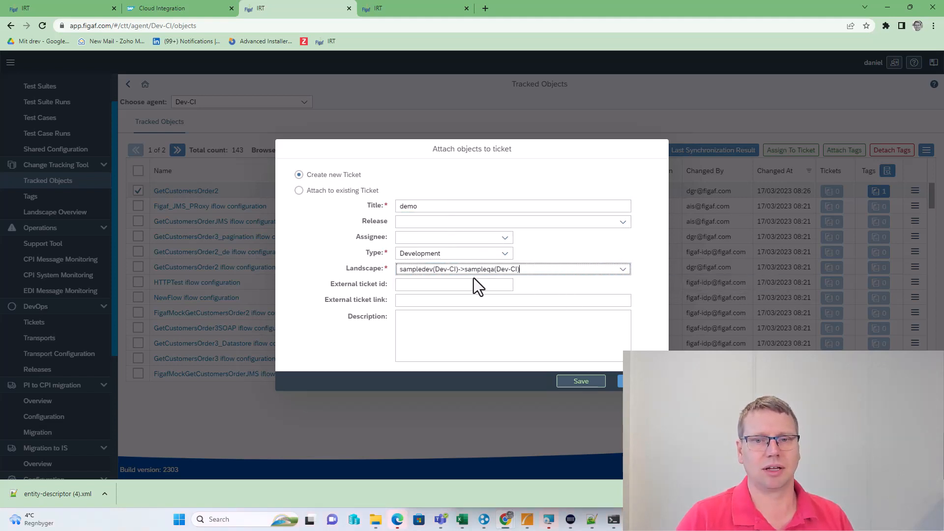
# Set external ticket id jira-34634 and description demo, then save the ticket
pyautogui.click(470, 284)
pyautogui.write('jira-346')
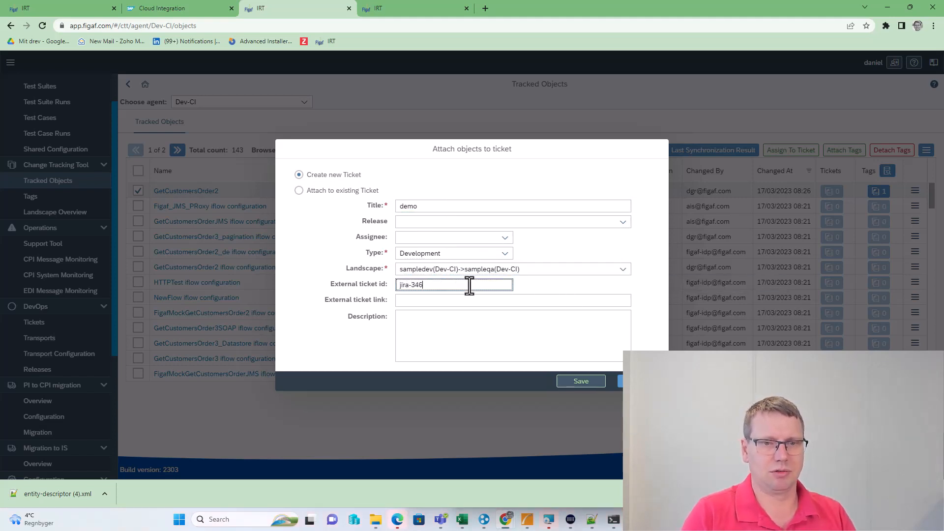
pyautogui.write('34')
pyautogui.click(508, 348)
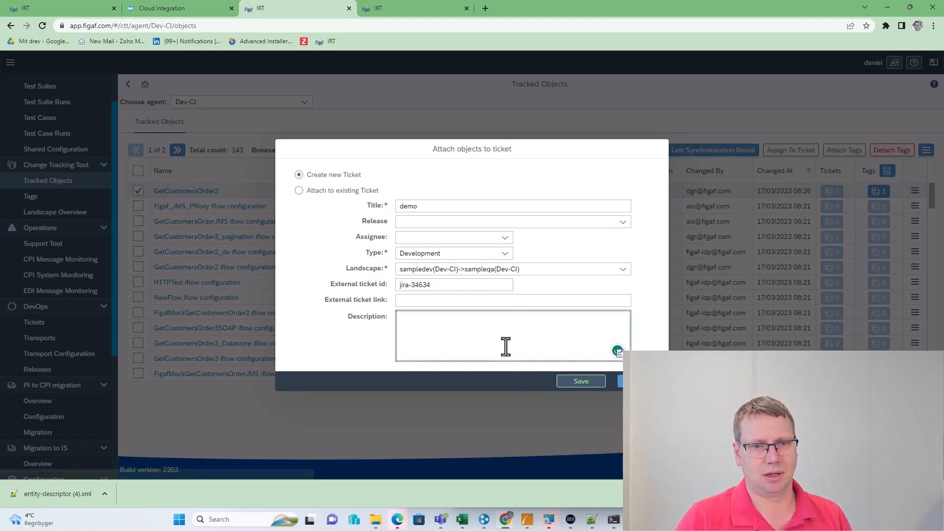
pyautogui.write('https://services.odata.org/V2/Northwind/Northwind.svc')
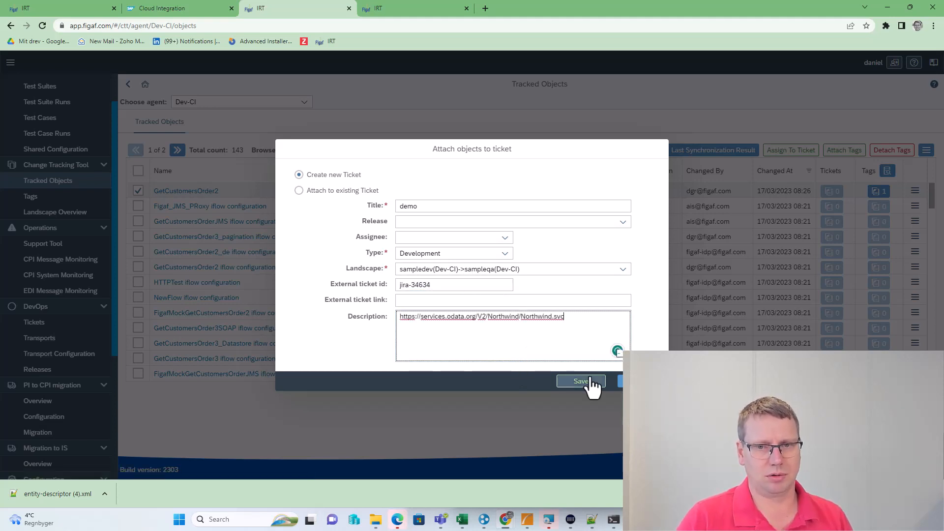
pyautogui.hotkey('ctrl', 'a')
pyautogui.write('demo')
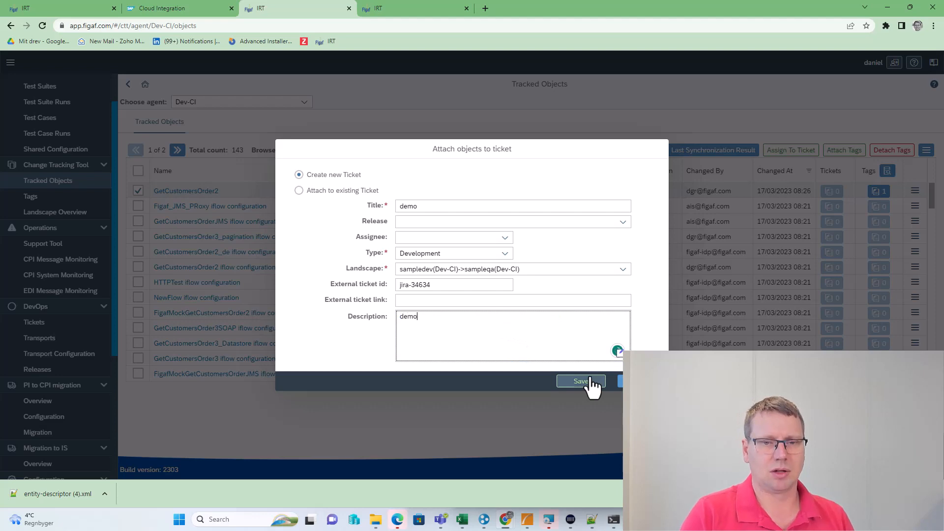
pyautogui.click(590, 382)
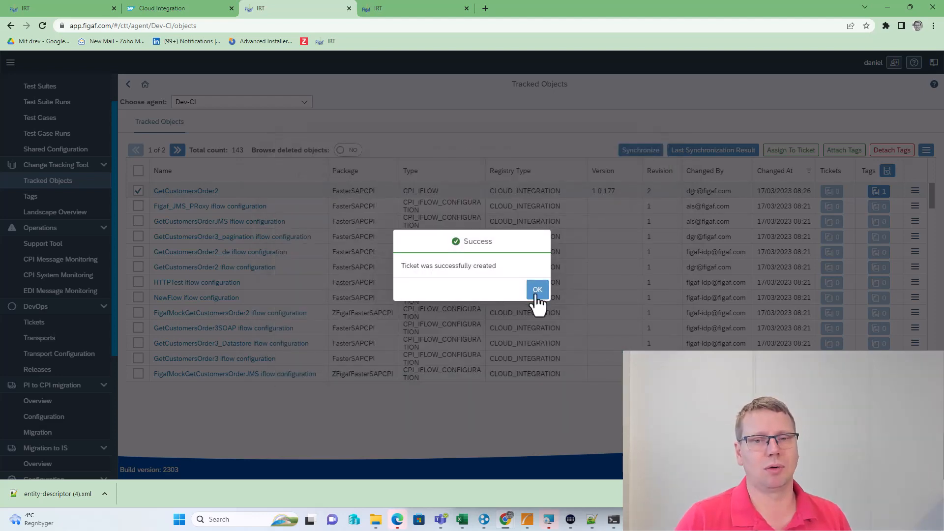
pyautogui.click(538, 293)
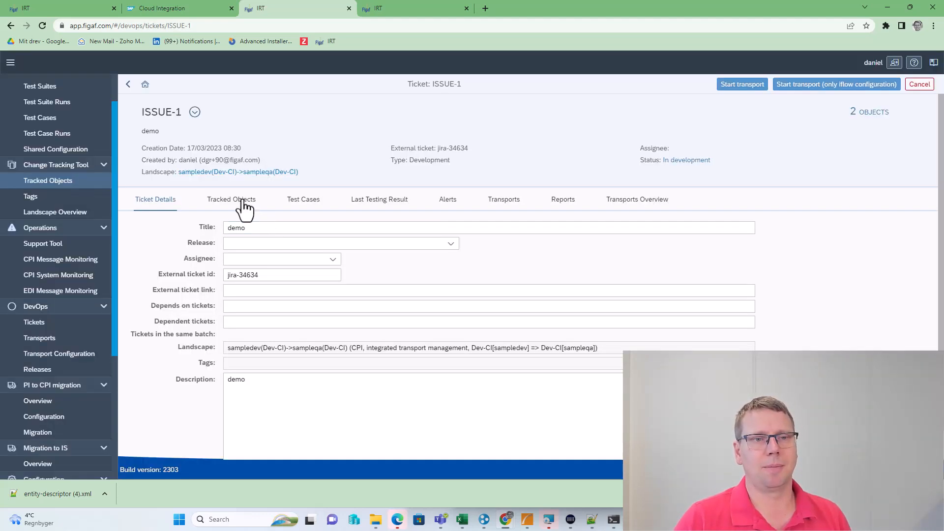
# Select both objects on ISSUE-1's Tracked Objects tab and attach all their dependent objects
pyautogui.click(231, 199)
pyautogui.click(138, 248)
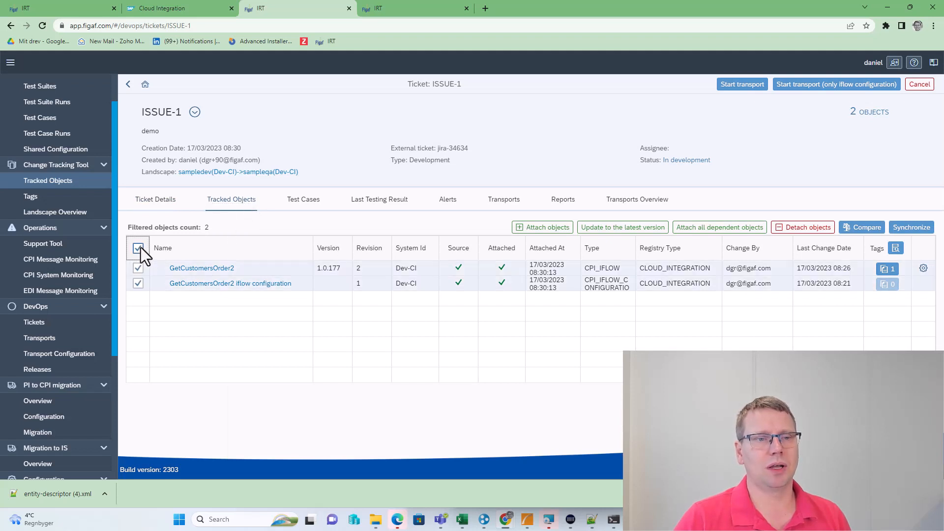
pyautogui.click(704, 232)
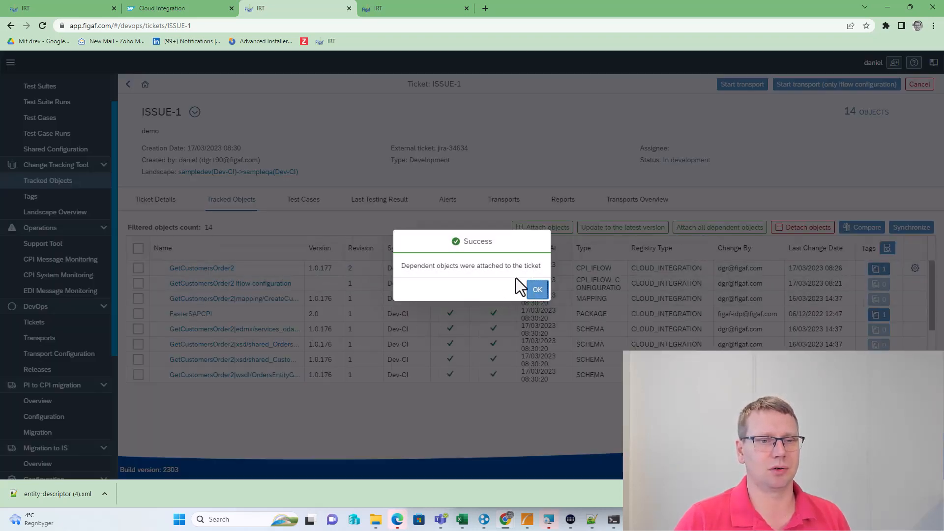
pyautogui.click(537, 290)
pyautogui.scroll(-5, 306, 325)
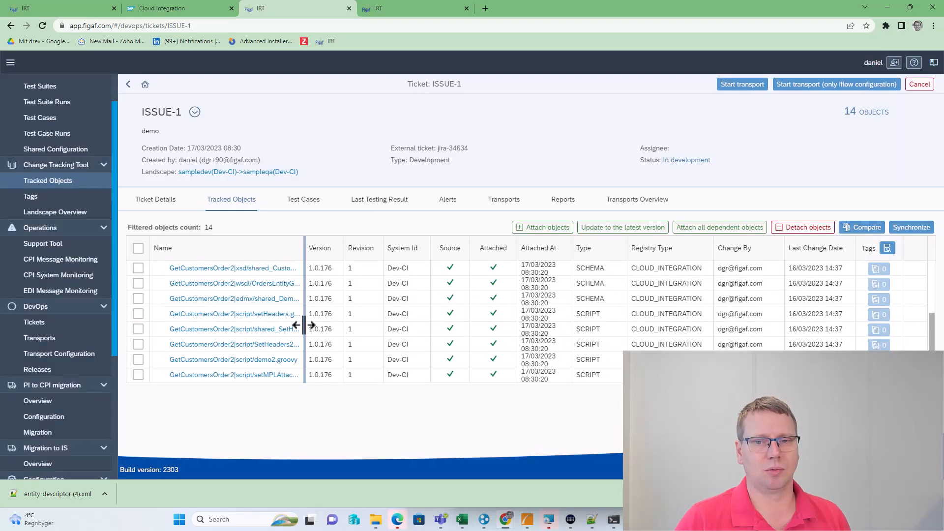
pyautogui.scroll(5, 281, 338)
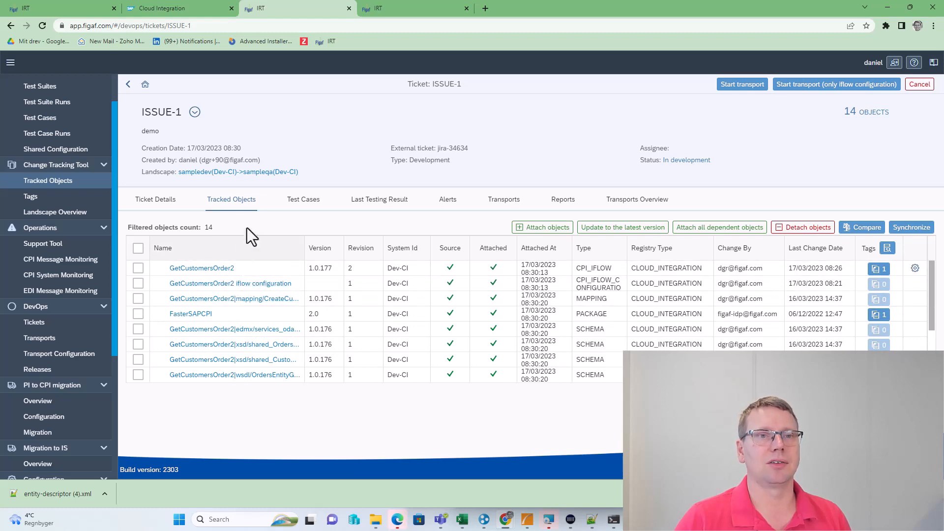
# Link the GetCustomersOrder2 test case to ticket ISSUE-1
pyautogui.click(293, 210)
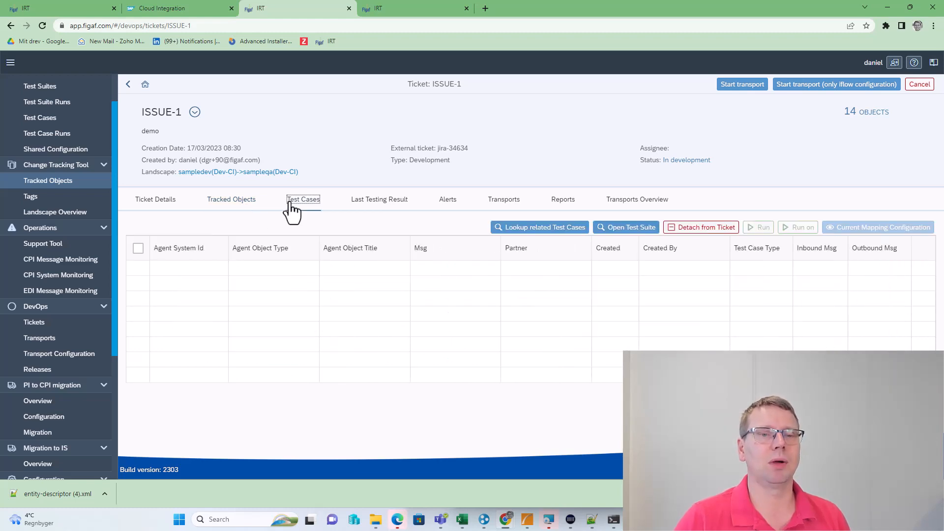
pyautogui.click(541, 232)
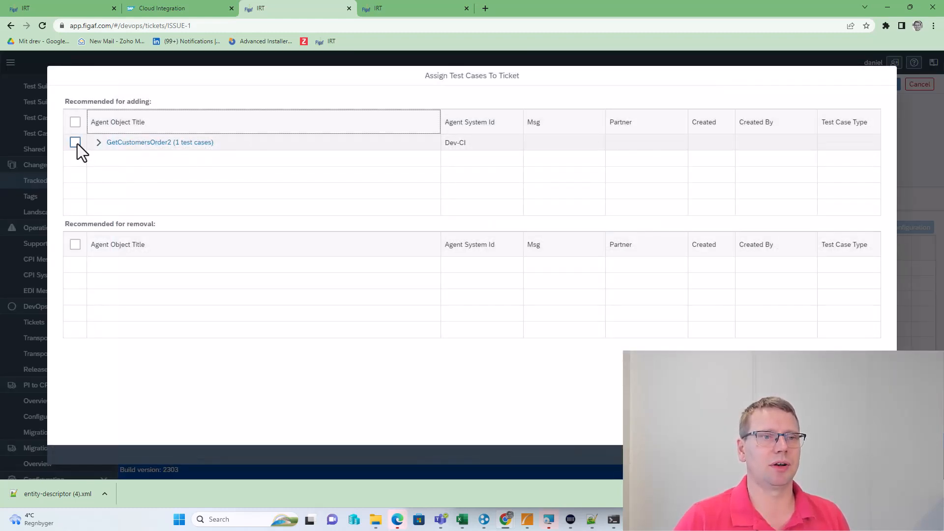
pyautogui.click(74, 142)
pyautogui.click(853, 454)
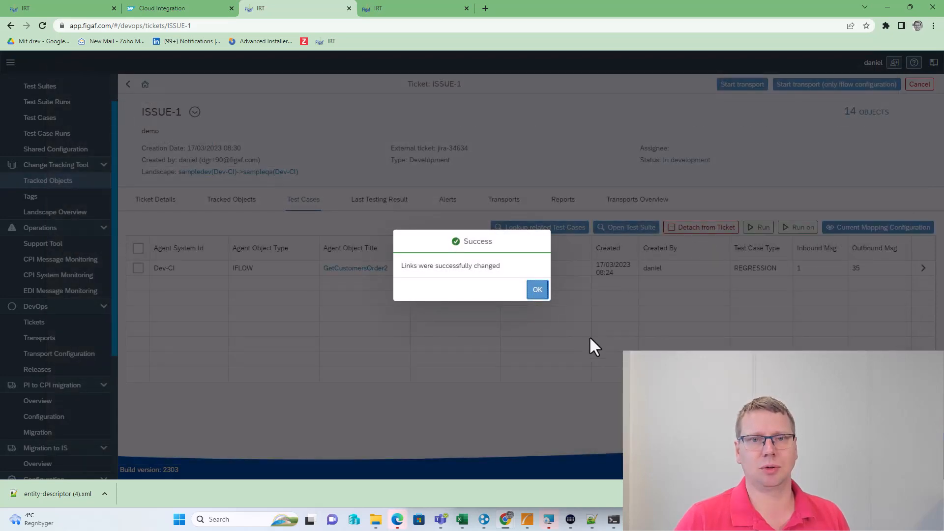
pyautogui.click(533, 290)
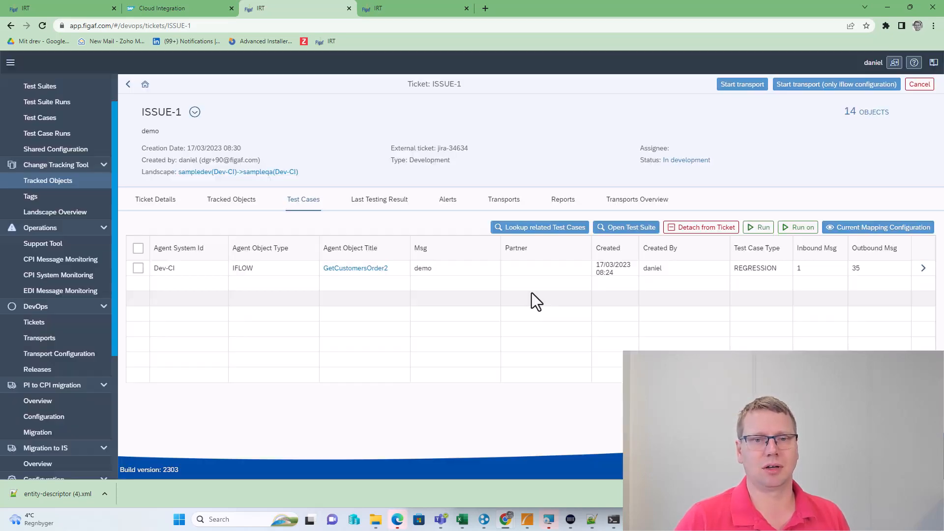
# Run the ticket's linked test case and view the GetCustomersOrder2 last testing result
pyautogui.click(765, 232)
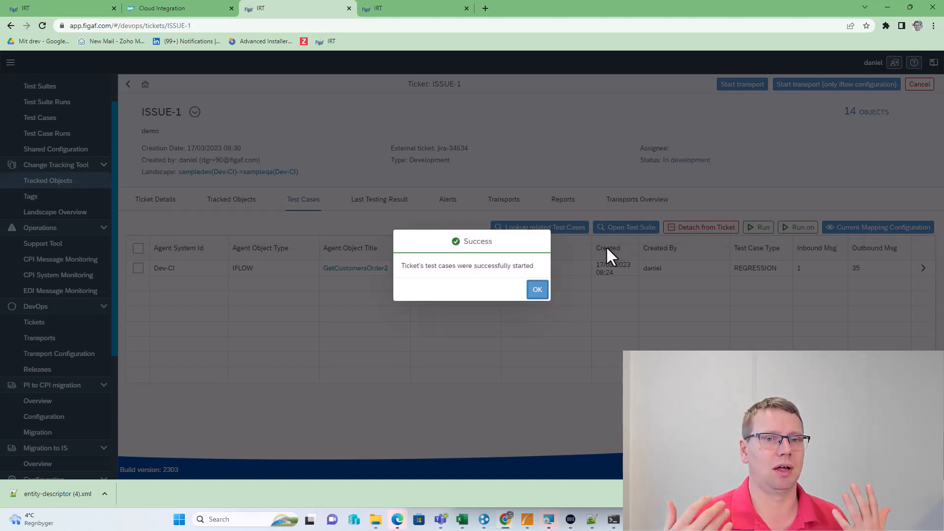
pyautogui.click(536, 291)
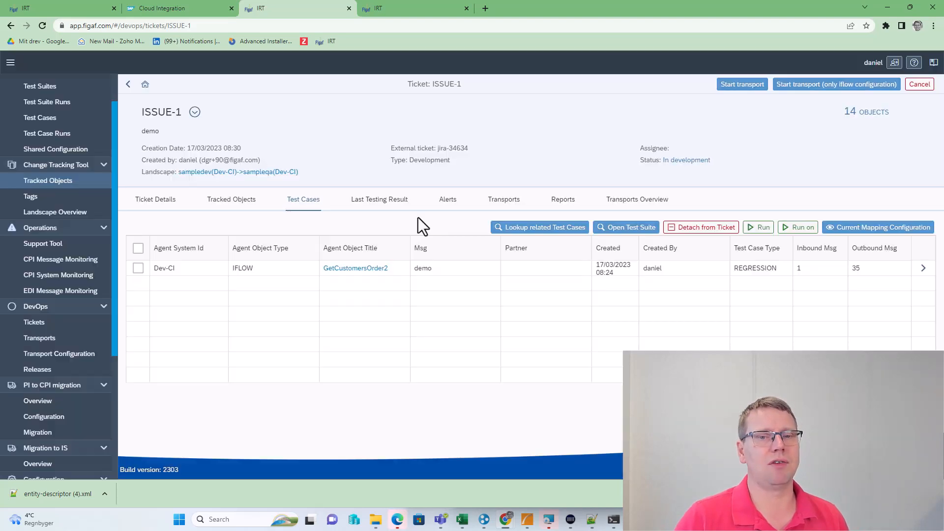
pyautogui.click(400, 211)
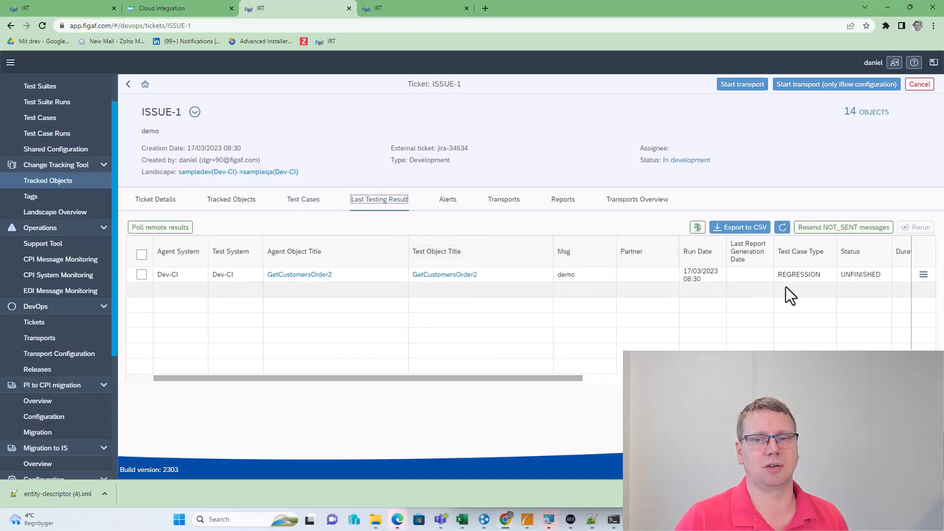
pyautogui.click(923, 274)
# View the GetCustomersOrder2 test run results, refreshing until all 35 messages show COMPARED with SUCCESS
pyautogui.click(879, 294)
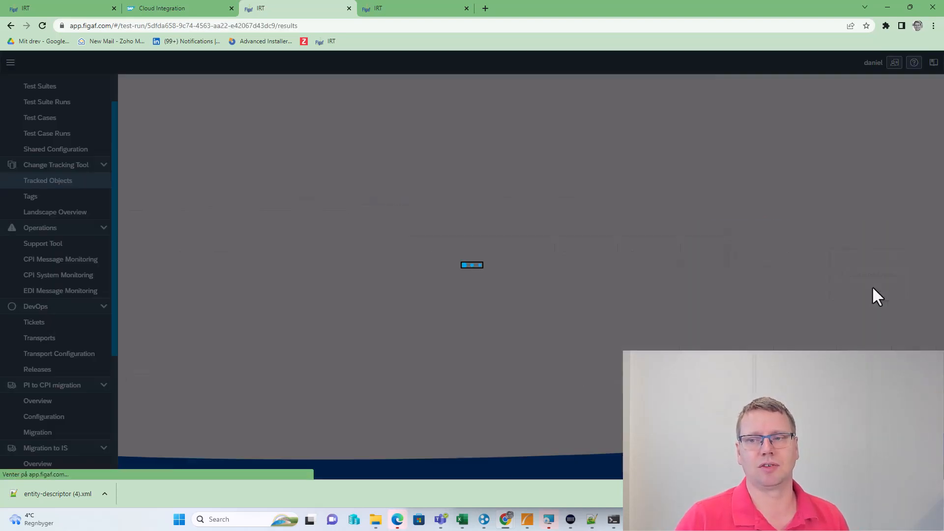
pyautogui.click(747, 251)
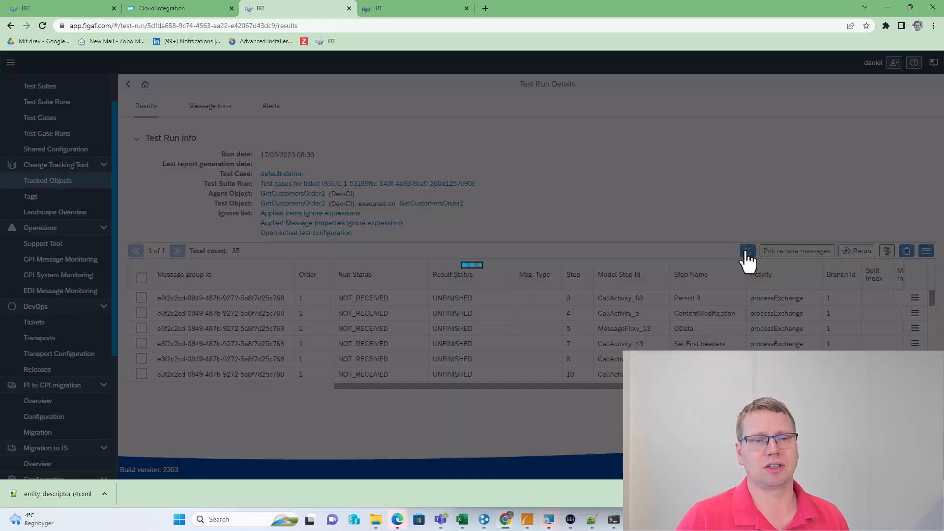
pyautogui.scroll(-5, 669, 322)
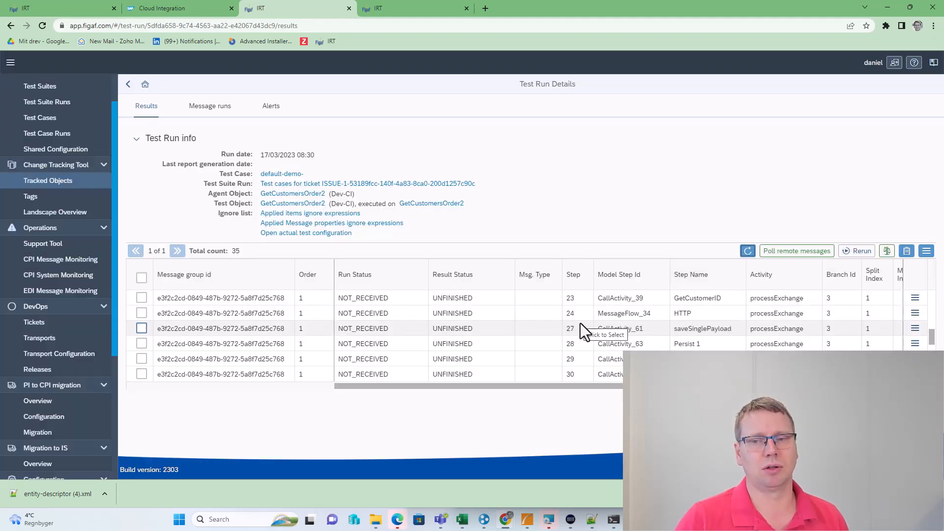
pyautogui.scroll(-5, 580, 323)
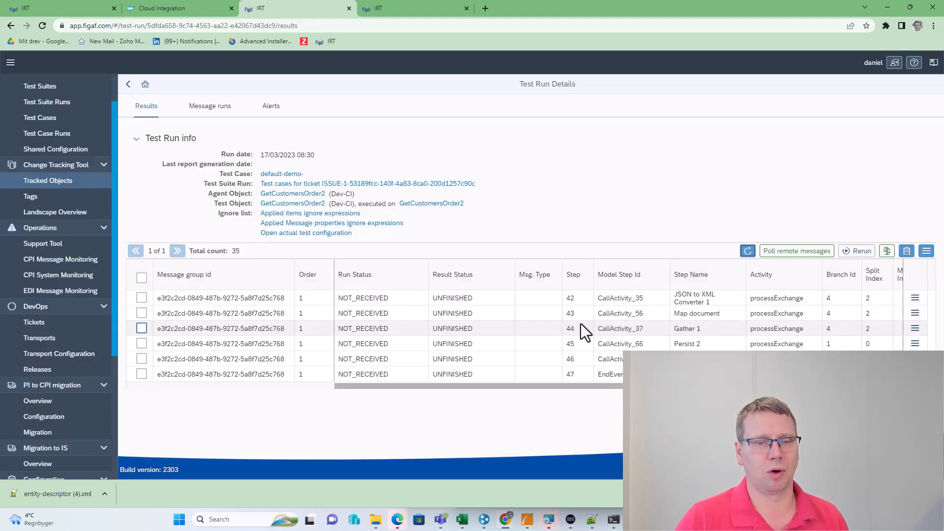
pyautogui.click(748, 251)
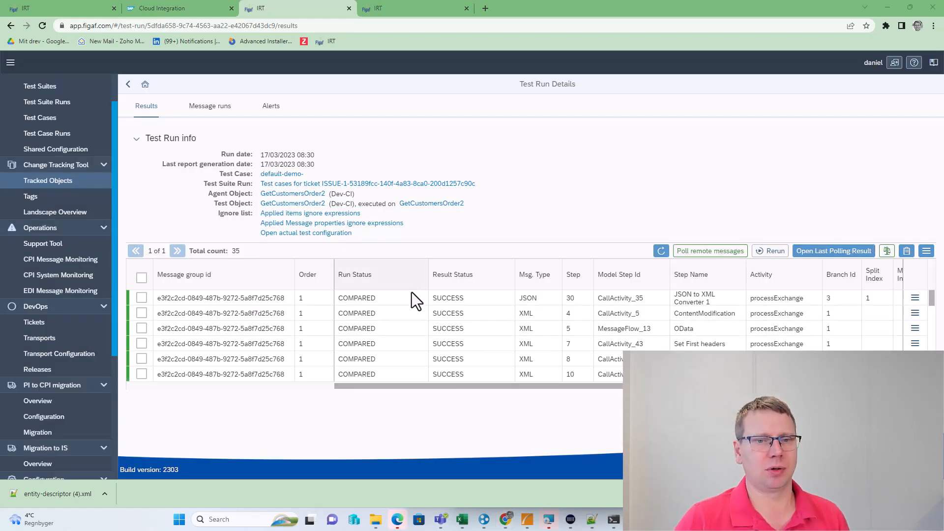
pyautogui.scroll(-8, 407, 307)
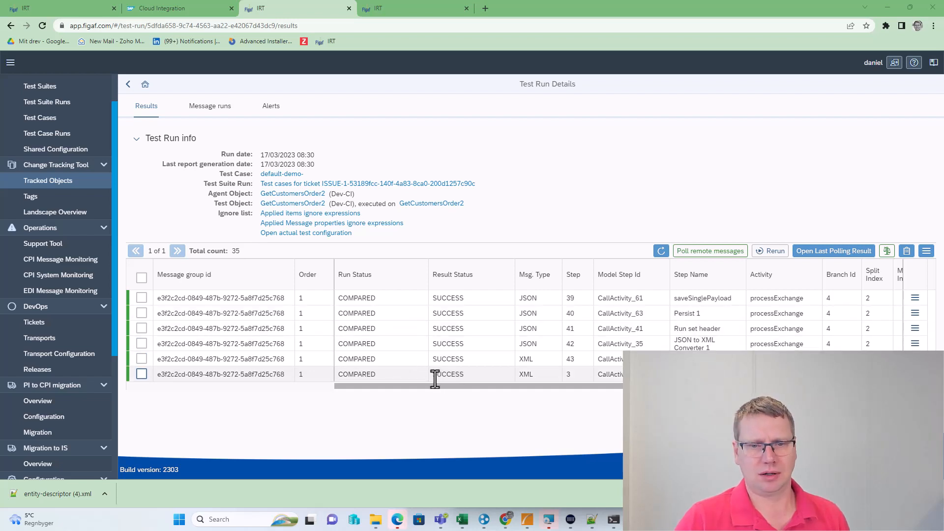
pyautogui.scroll(2, 418, 375)
pyautogui.scroll(-3, 377, 375)
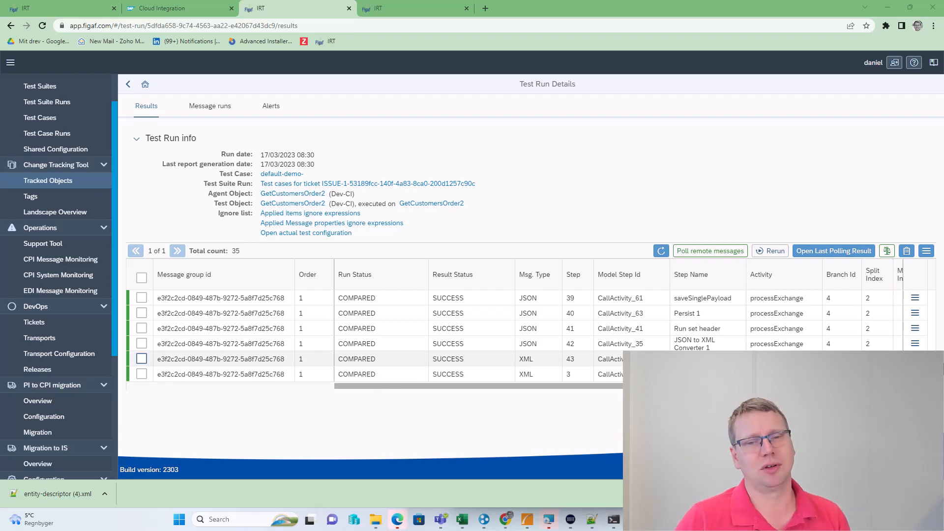
# Start a transport for ticket ISSUE-1 and open the newly created TRANSPORT-1
pyautogui.click(127, 86)
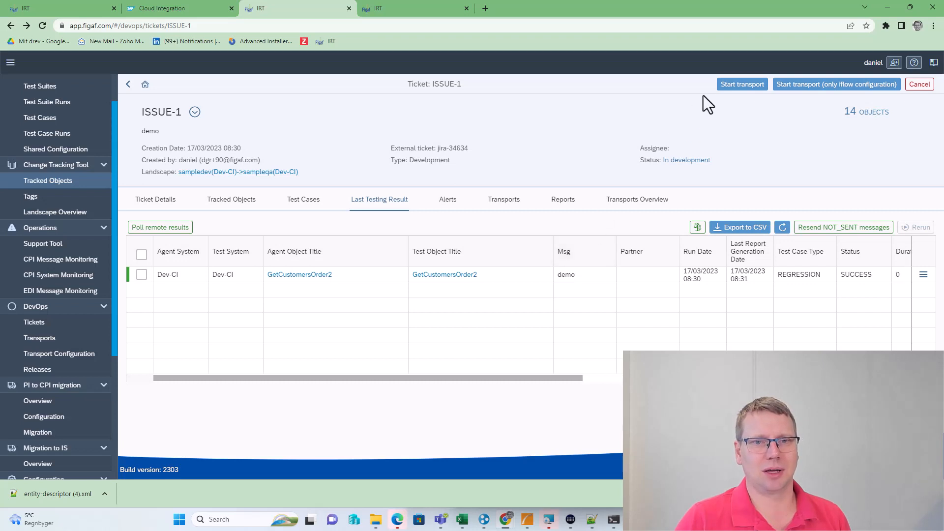
pyautogui.click(736, 90)
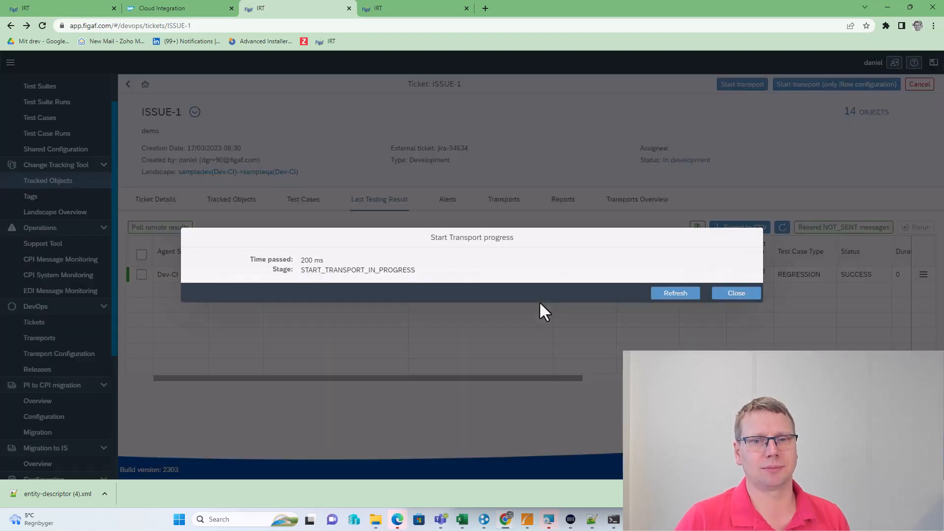
pyautogui.click(664, 294)
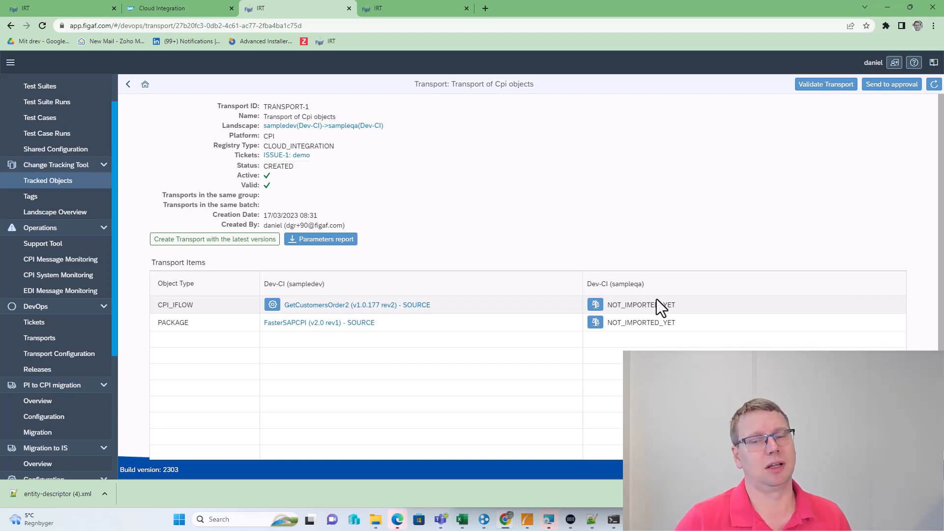
pyautogui.click(596, 305)
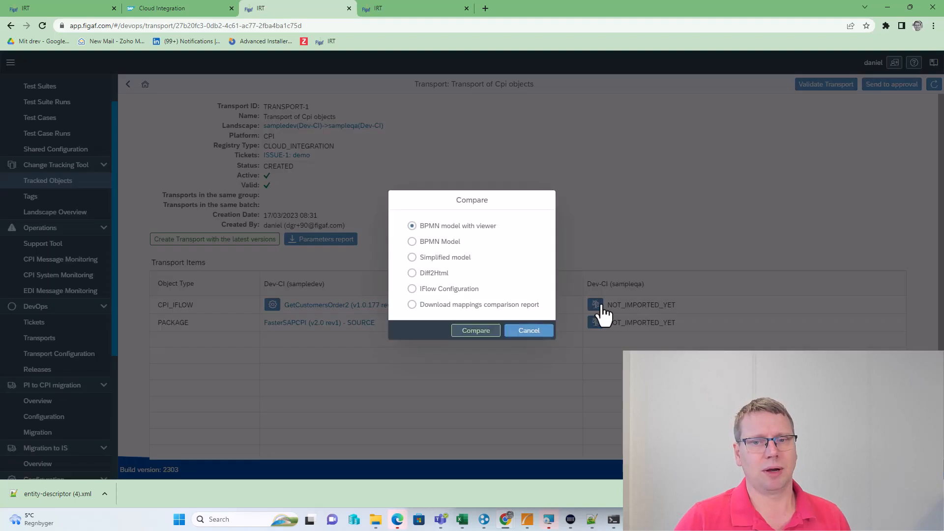
pyautogui.click(475, 330)
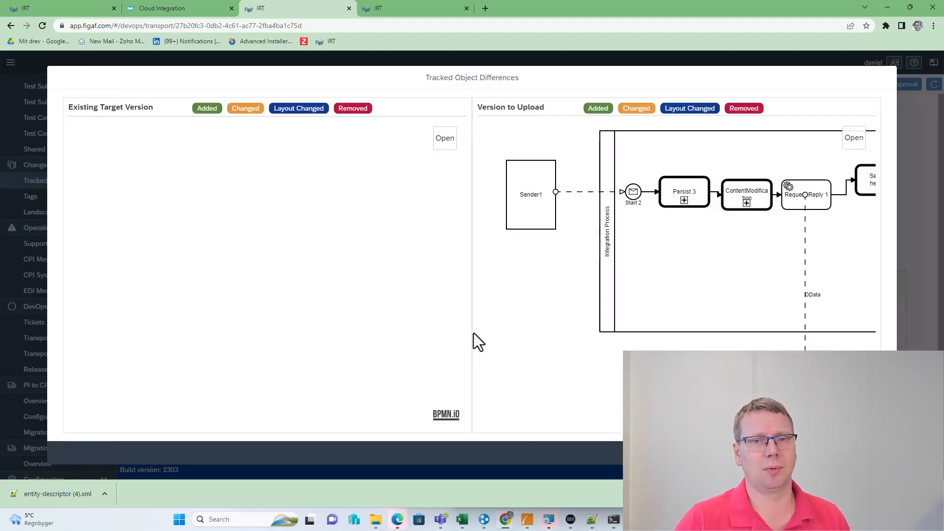
pyautogui.moveTo(657, 323); pyautogui.dragTo(467, 312)
pyautogui.moveTo(792, 319); pyautogui.dragTo(603, 316)
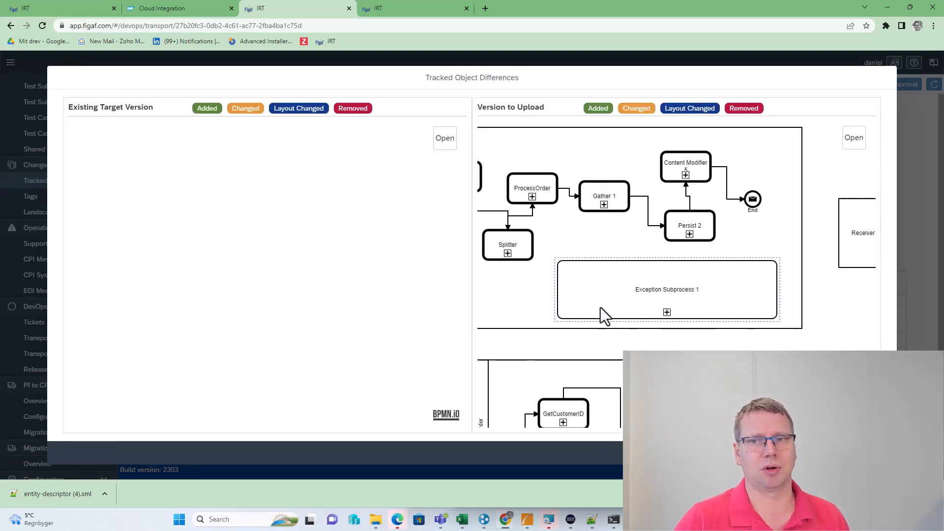
pyautogui.moveTo(763, 318); pyautogui.dragTo(747, 307)
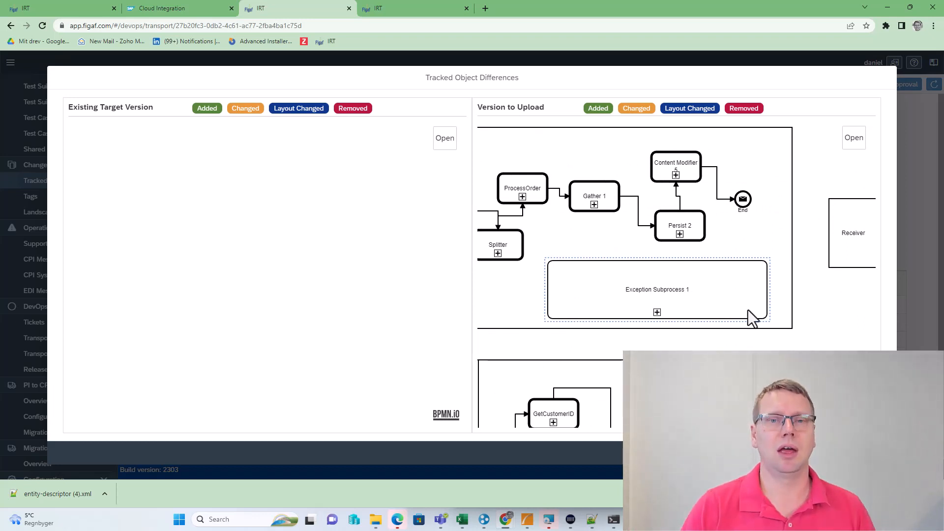
pyautogui.click(879, 453)
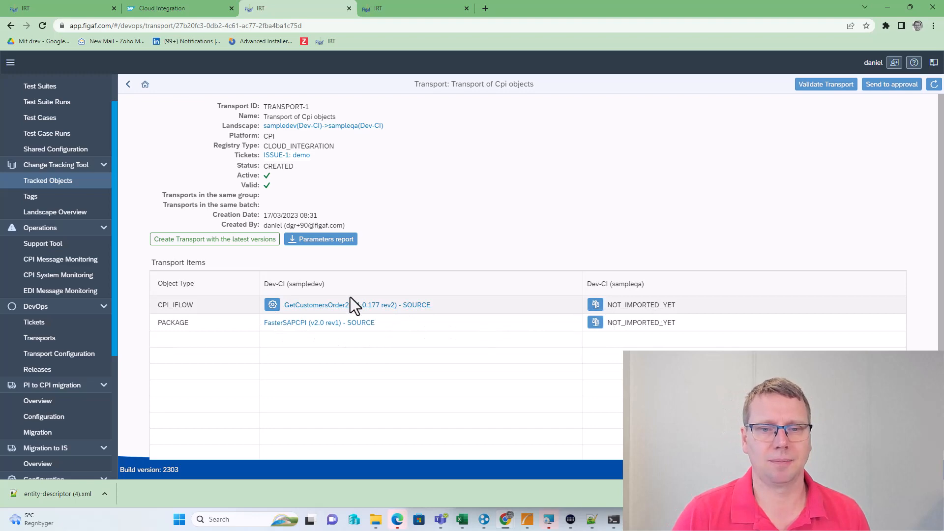
# Uncheck Inherit (source) for apikey in GetCustomersOrder2's transport configuration, save it, and return to TRANSPORT-1
pyautogui.click(273, 305)
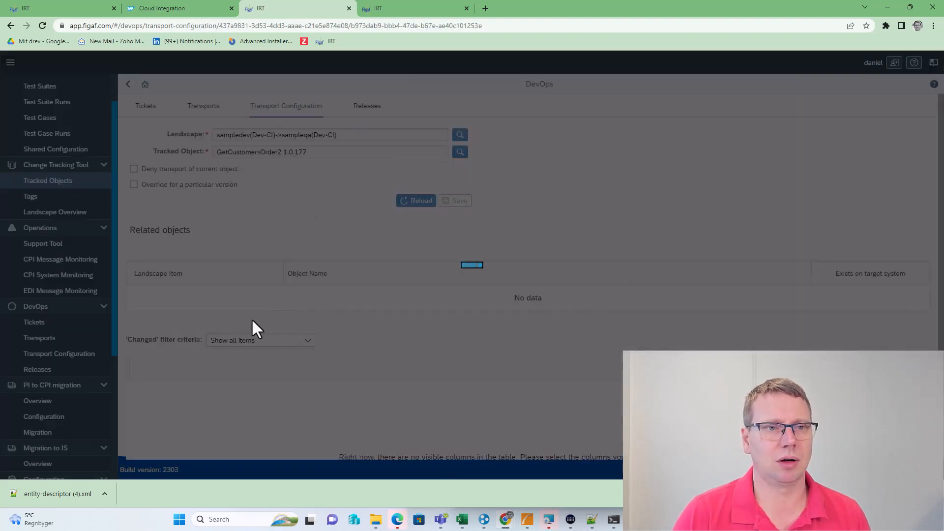
pyautogui.scroll(-2, 388, 365)
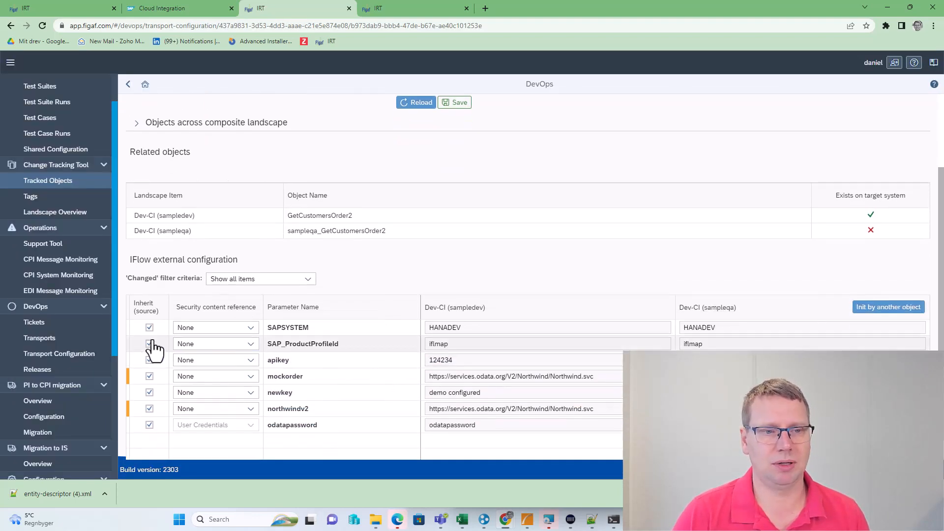
pyautogui.moveTo(436, 376); pyautogui.dragTo(634, 377)
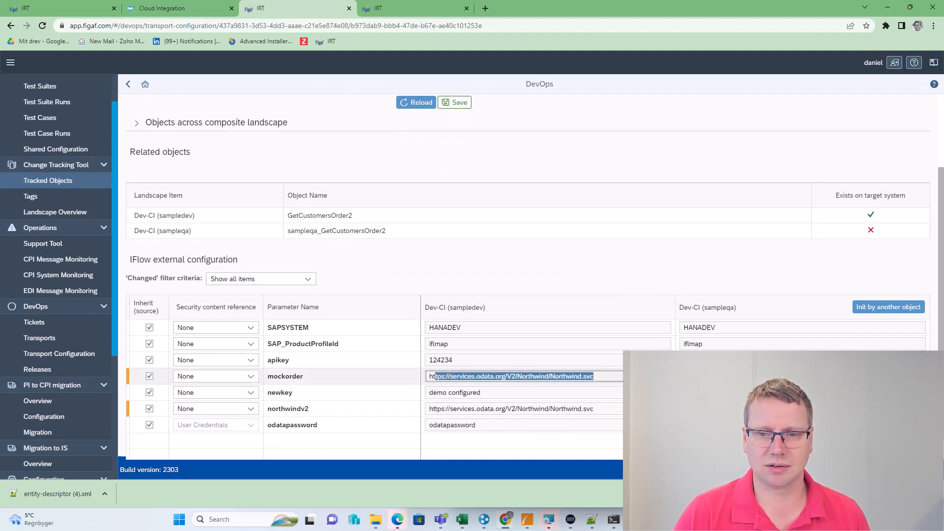
pyautogui.click(708, 376)
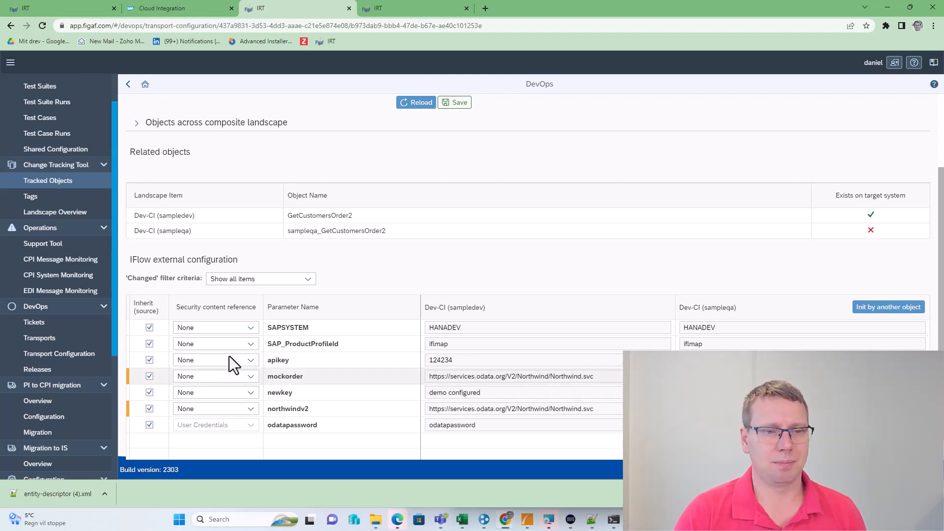
pyautogui.click(150, 359)
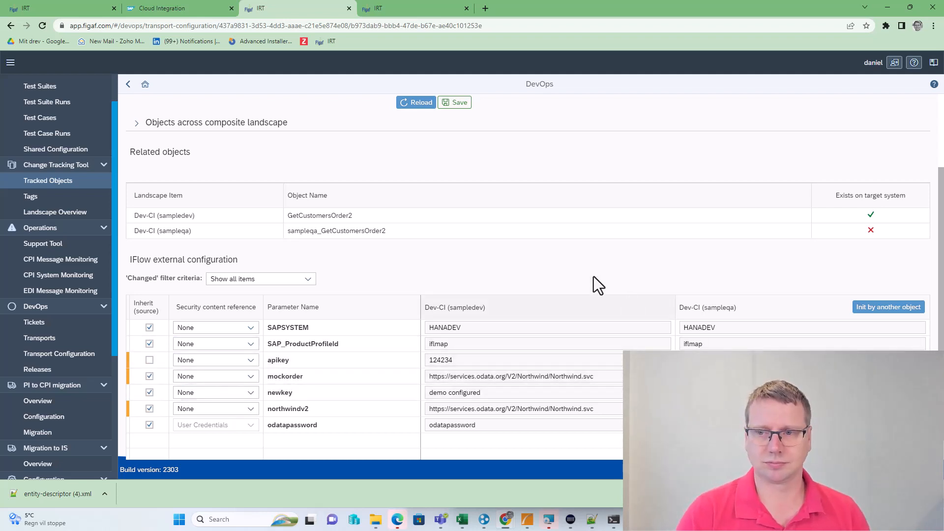
pyautogui.click(451, 103)
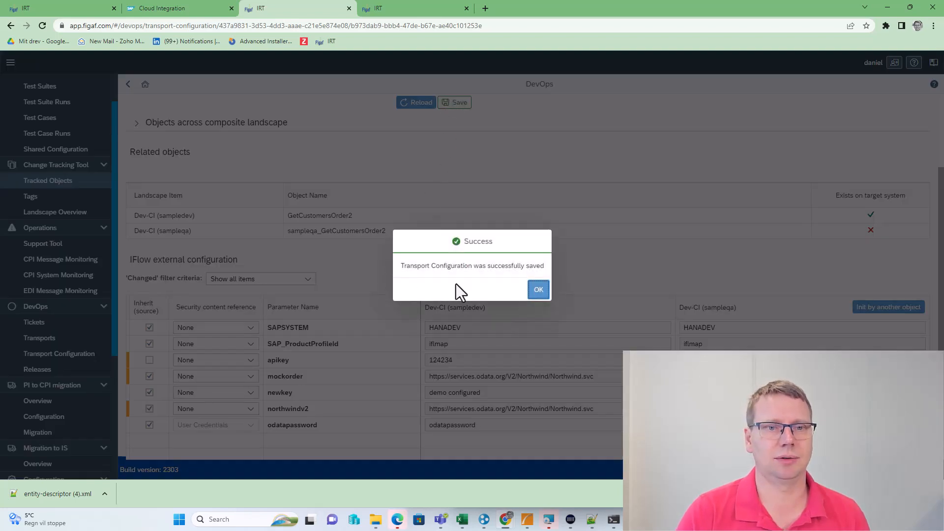
pyautogui.click(538, 290)
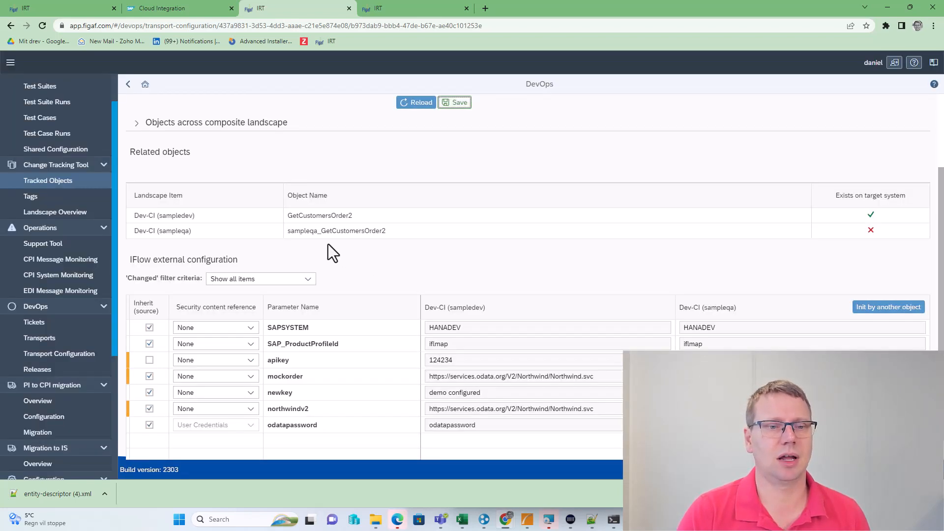
pyautogui.click(129, 85)
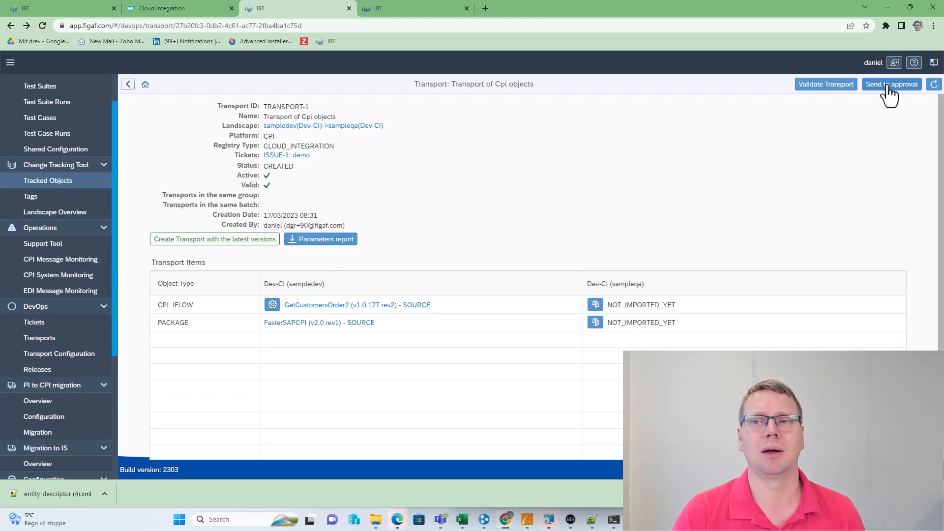
# Validate TRANSPORT-1 and send it for approval
pyautogui.click(816, 86)
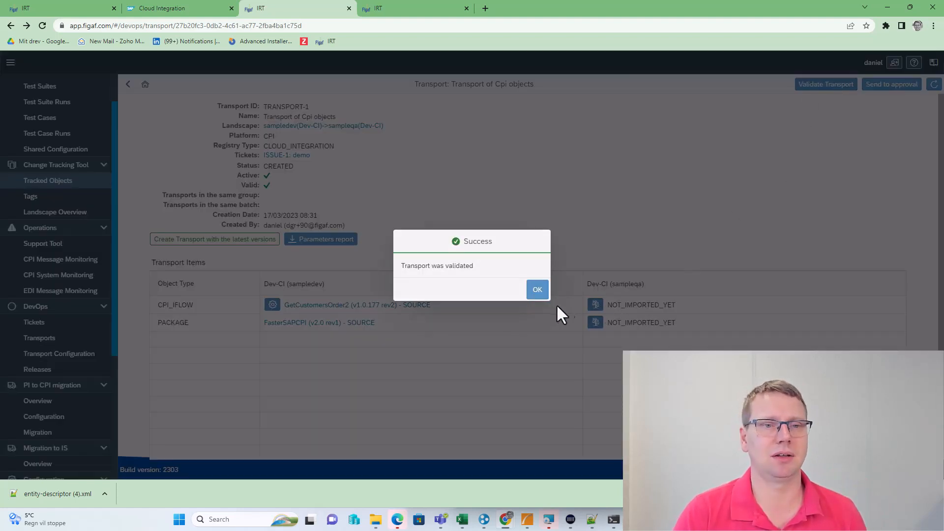
pyautogui.click(533, 290)
pyautogui.click(880, 84)
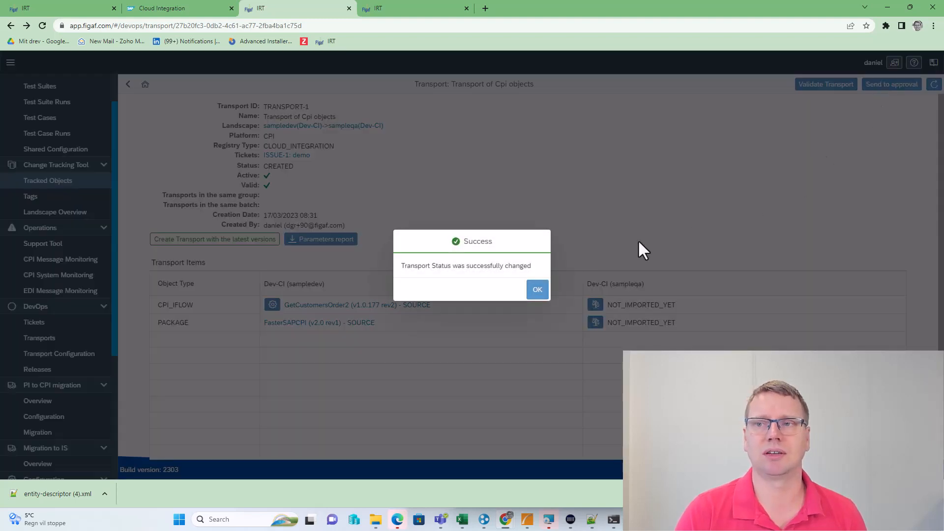
pyautogui.click(536, 294)
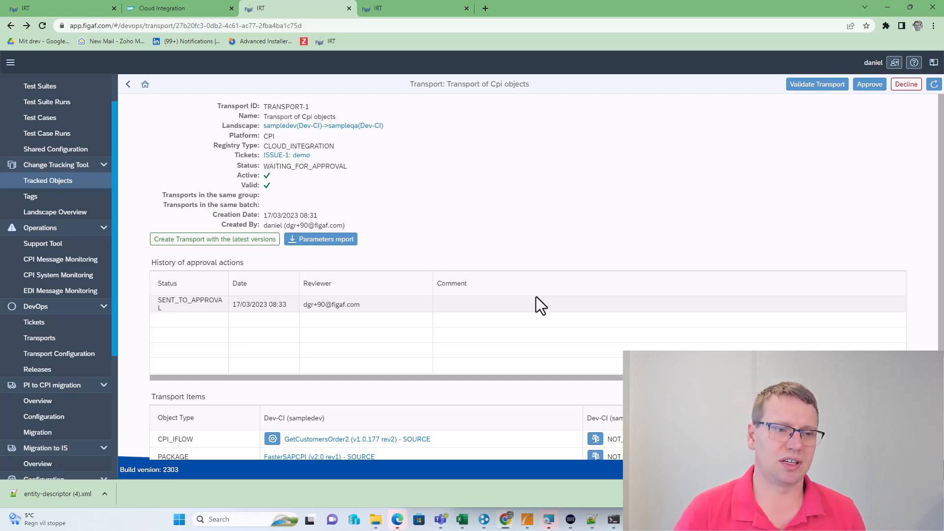
# Review the FasterSAPCPI package comparison, then approve the transport with an empty comment
pyautogui.scroll(-2, 544, 320)
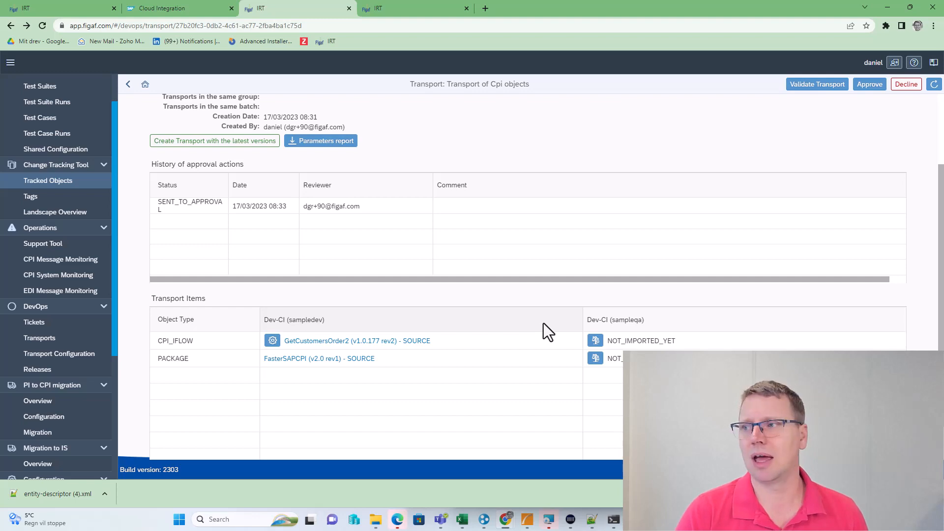
pyautogui.click(600, 359)
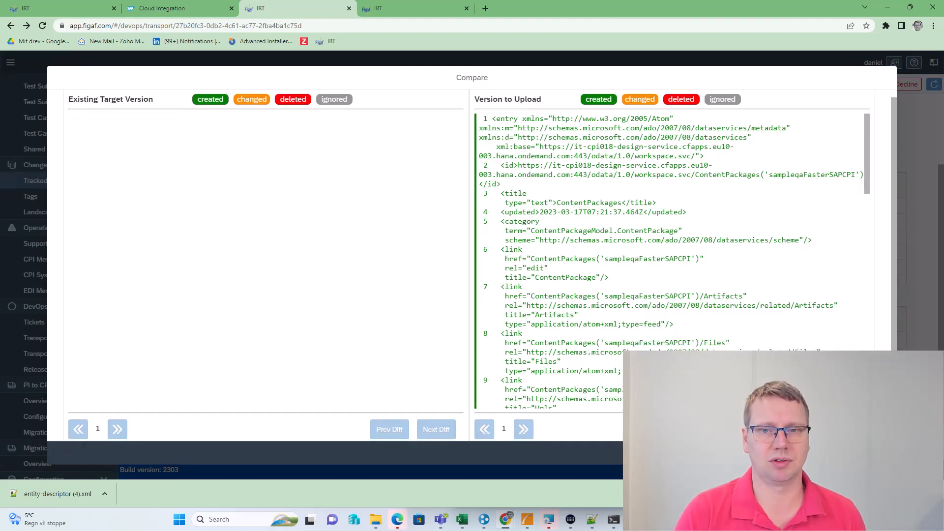
pyautogui.click(879, 452)
pyautogui.scroll(2, 688, 251)
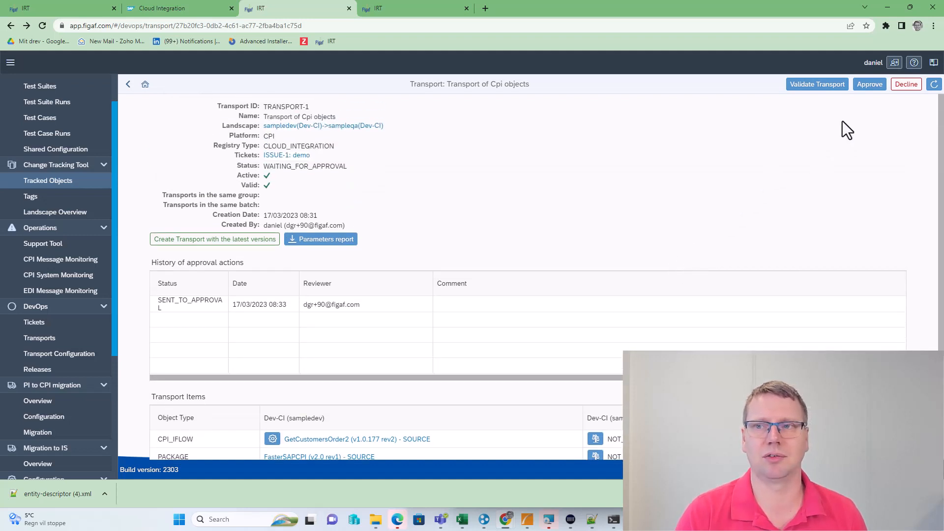
pyautogui.click(868, 85)
pyautogui.click(565, 310)
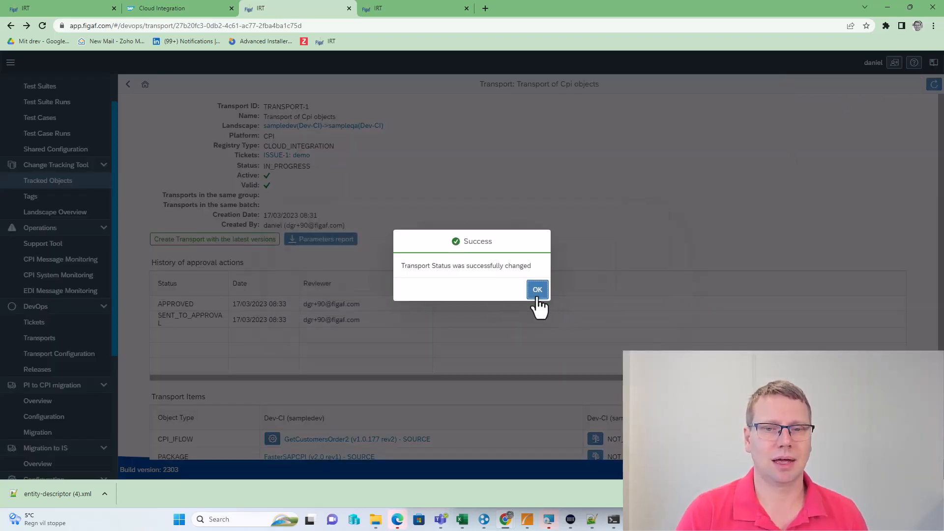
# Refresh the Import Tracked Objects progress until TRANSPORT-1 finishes importing into sampleqa, then close it
pyautogui.click(536, 291)
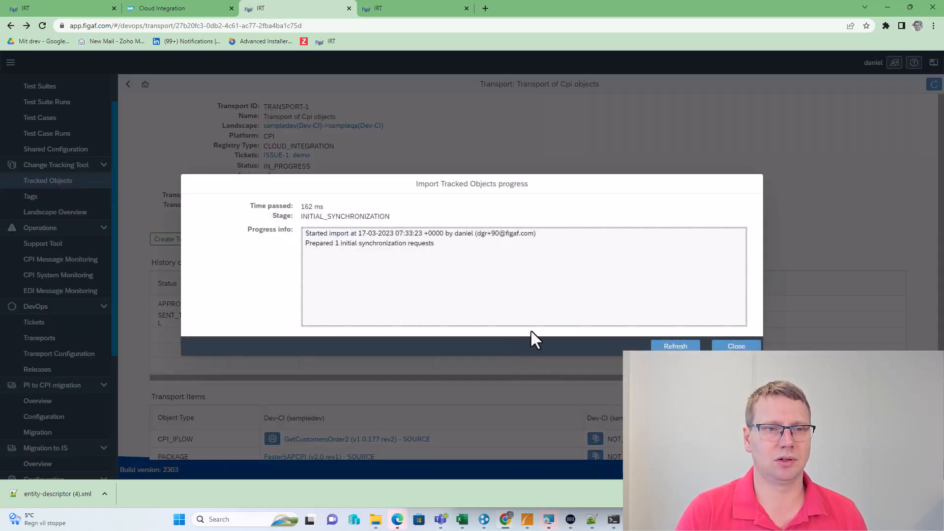
pyautogui.click(659, 349)
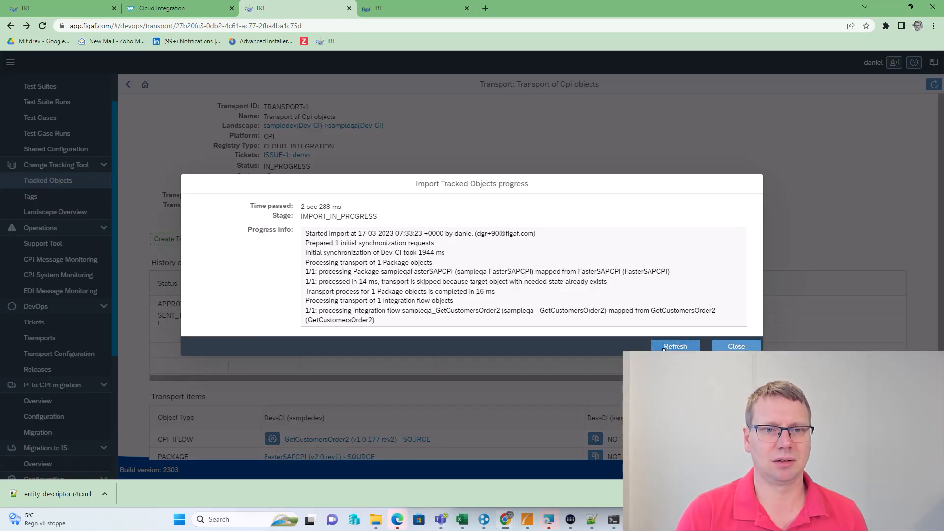
pyautogui.click(694, 350)
pyautogui.click(693, 348)
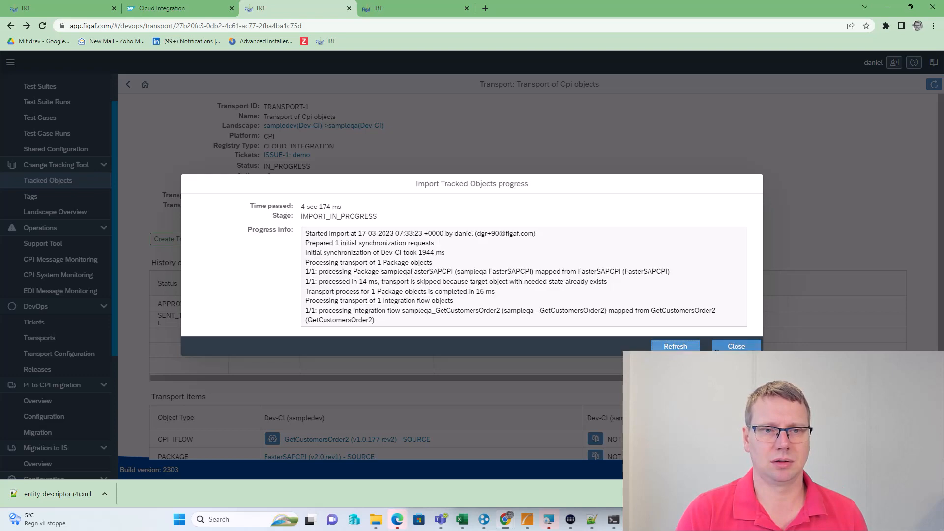
pyautogui.click(674, 348)
pyautogui.click(664, 347)
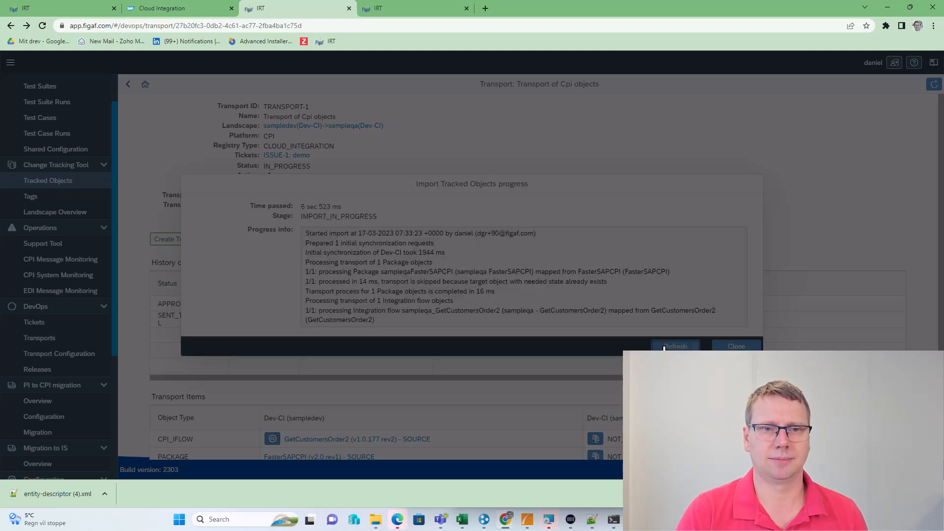
pyautogui.click(665, 347)
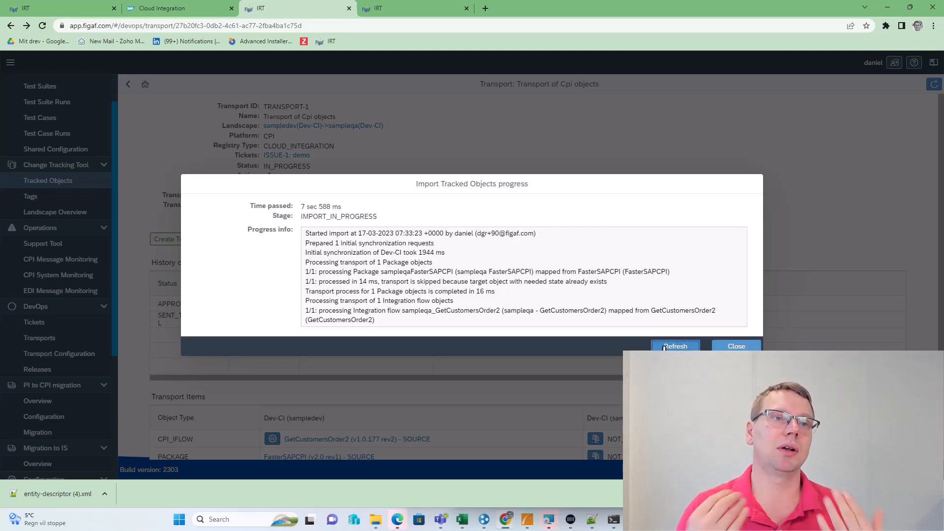
pyautogui.click(665, 347)
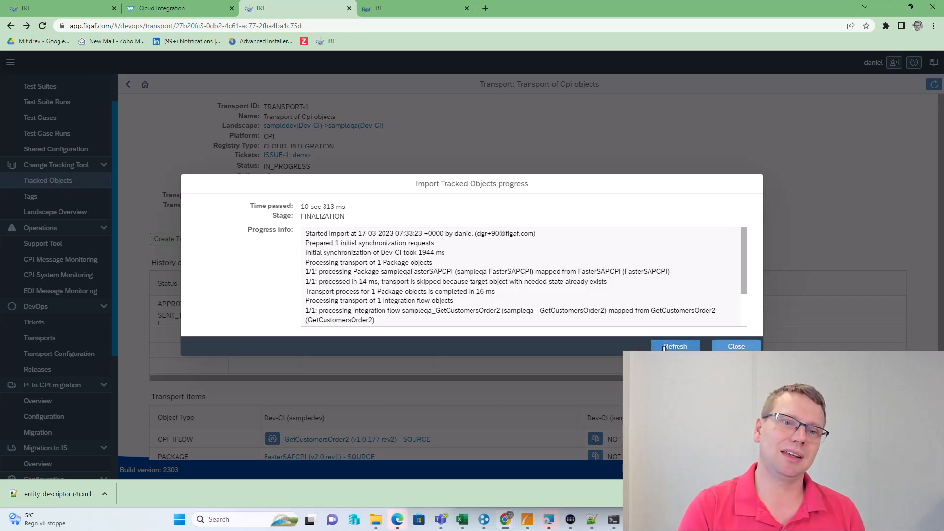
pyautogui.click(668, 347)
pyautogui.click(724, 347)
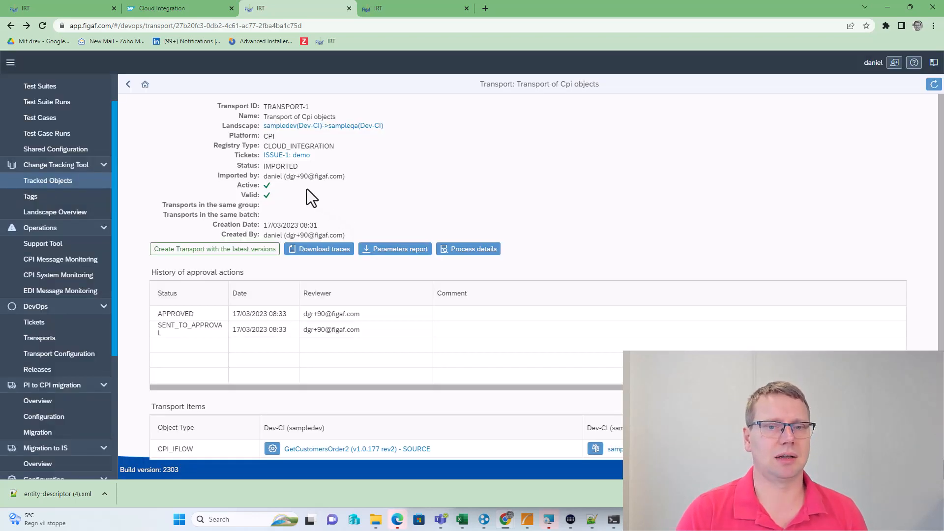
# From Tracked Objects, open the ISSUE-1 demo ticket linked to sampleqa_GetCustomersOrder2
pyautogui.click(94, 183)
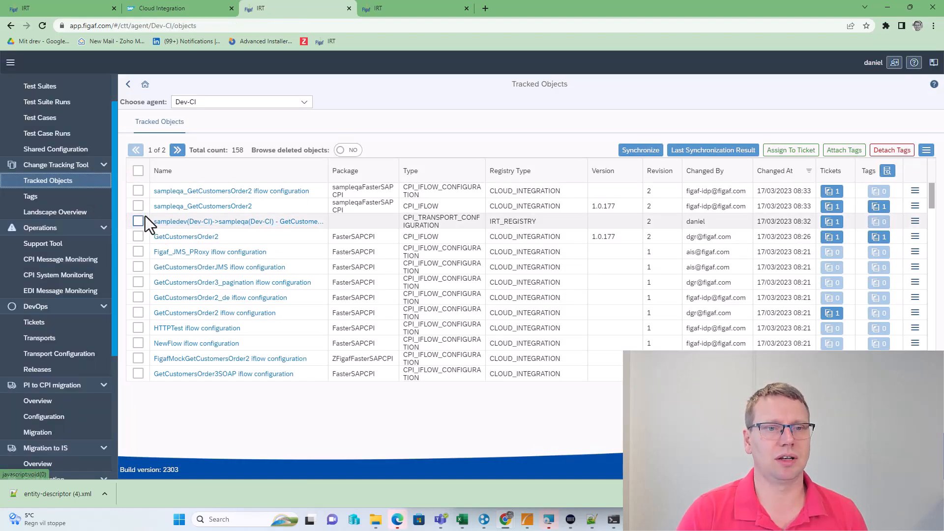
pyautogui.click(138, 206)
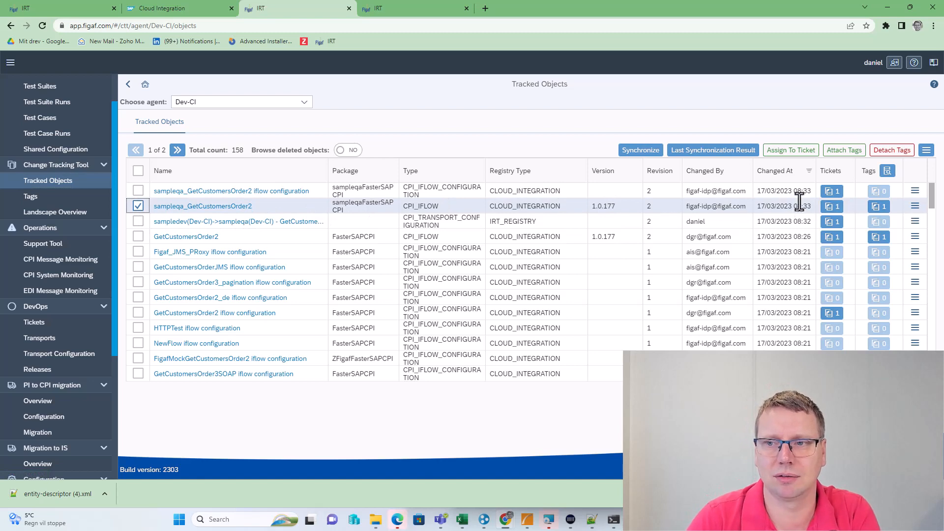
pyautogui.click(831, 206)
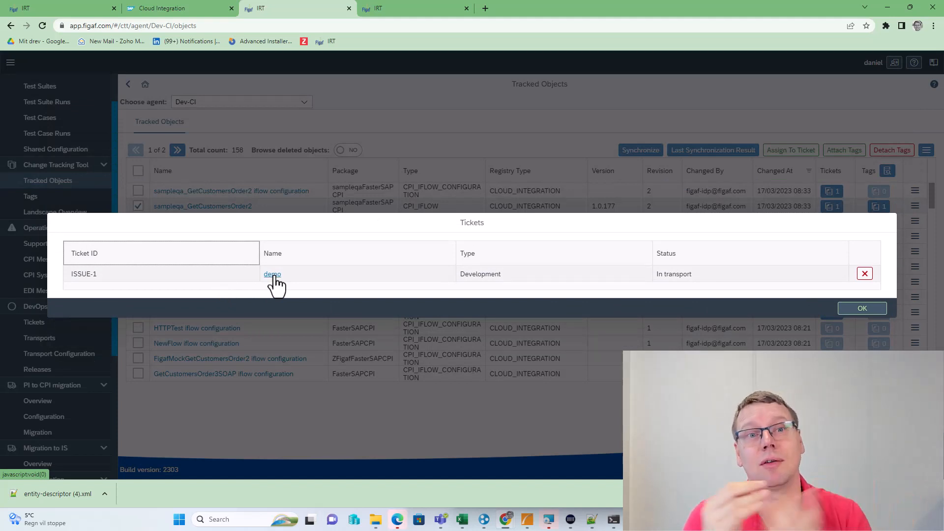
pyautogui.click(273, 274)
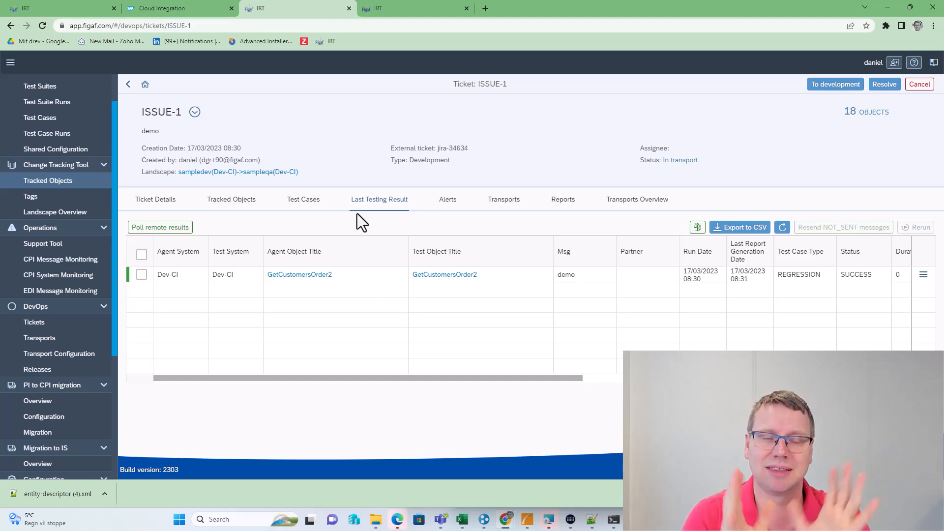
pyautogui.click(69, 216)
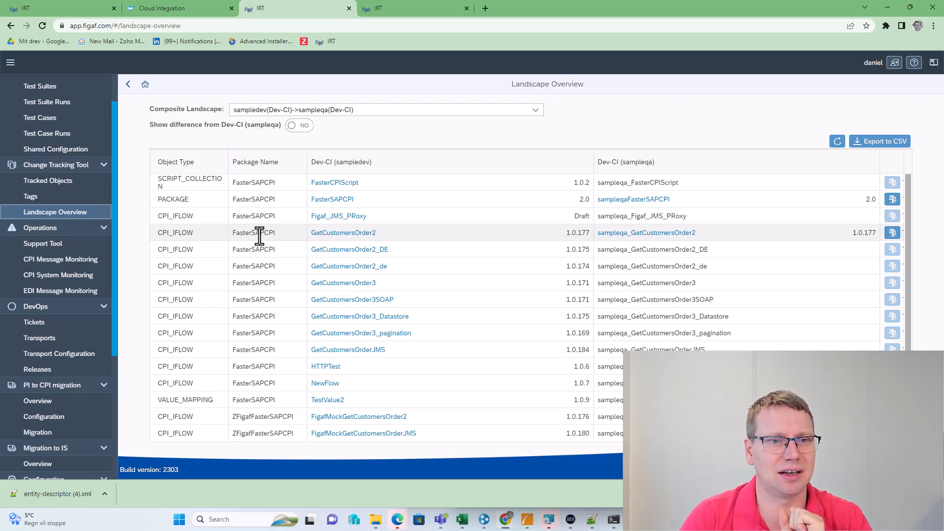
# Compare GetCustomersOrder2 between sampledev and sampleqa in the Landscape Overview, then cancel
pyautogui.scroll(-1, 259, 235)
pyautogui.scroll(1, 259, 235)
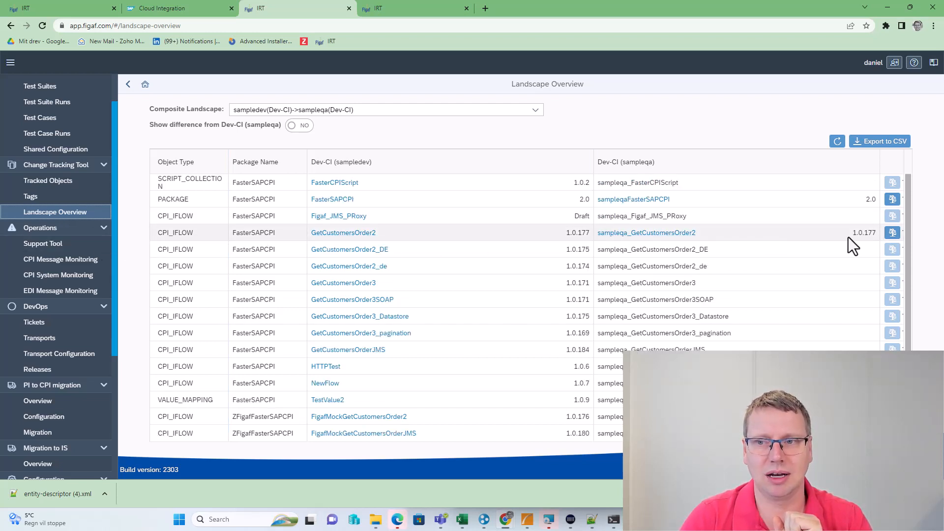
pyautogui.click(892, 233)
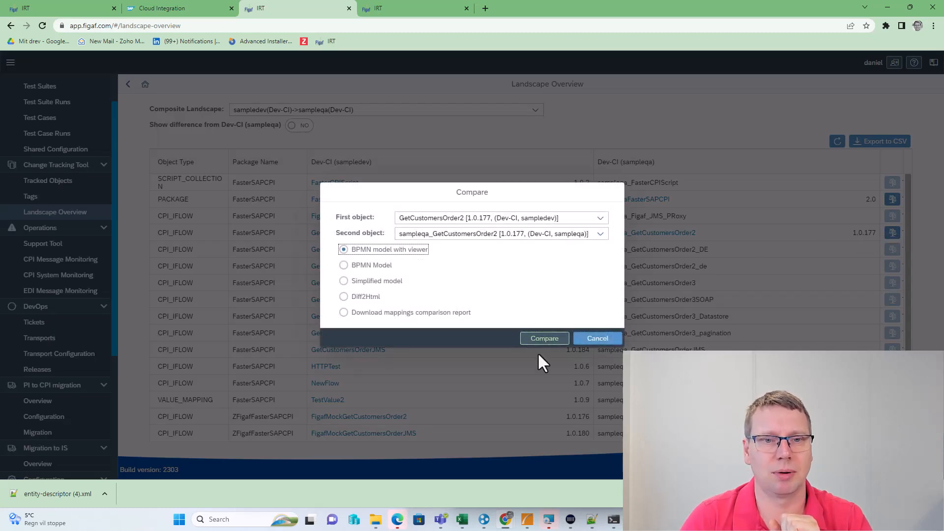
pyautogui.click(596, 339)
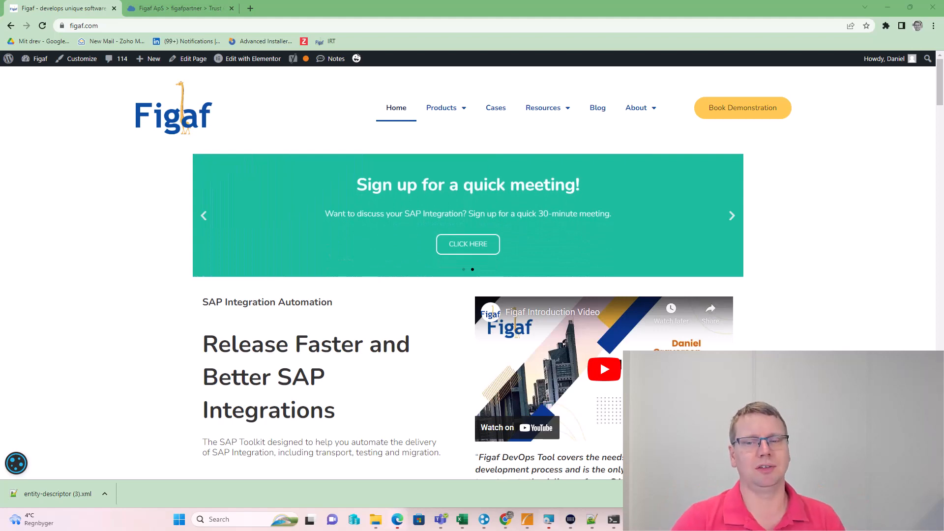
# Enter a first name and a figaf.com email in the trial form and start the free trial
pyautogui.scroll(-4, 347, 376)
pyautogui.click(293, 318)
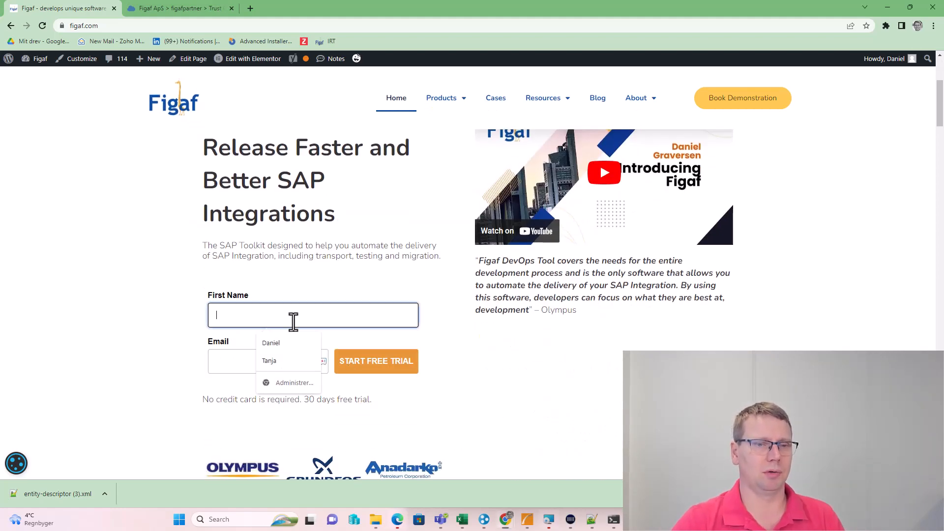
pyautogui.write('daniel')
pyautogui.press('Tab')
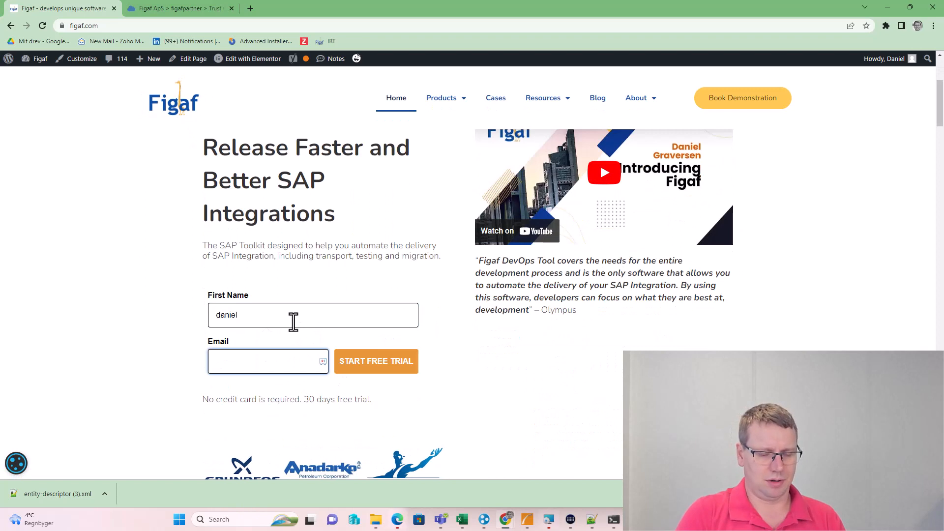
pyautogui.hotkey('ctrl', 'v')
pyautogui.hotkey('ctrl', 'z')
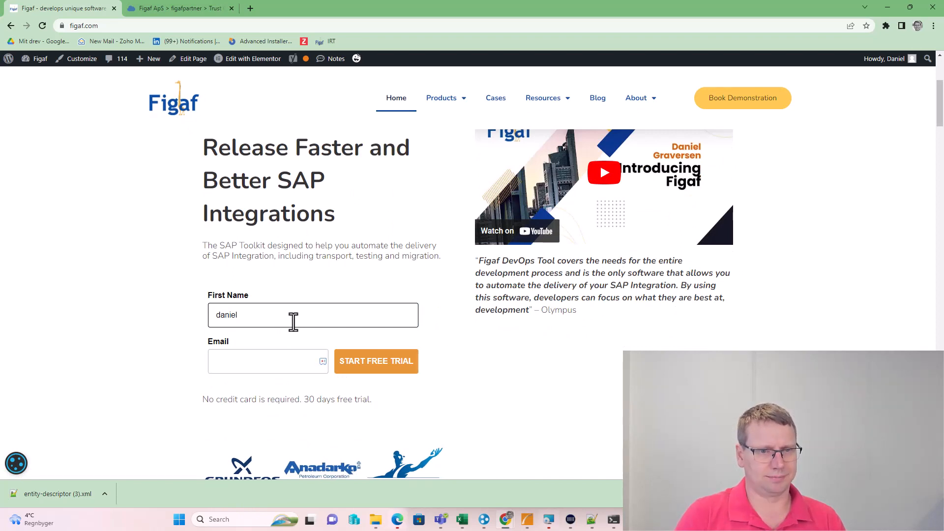
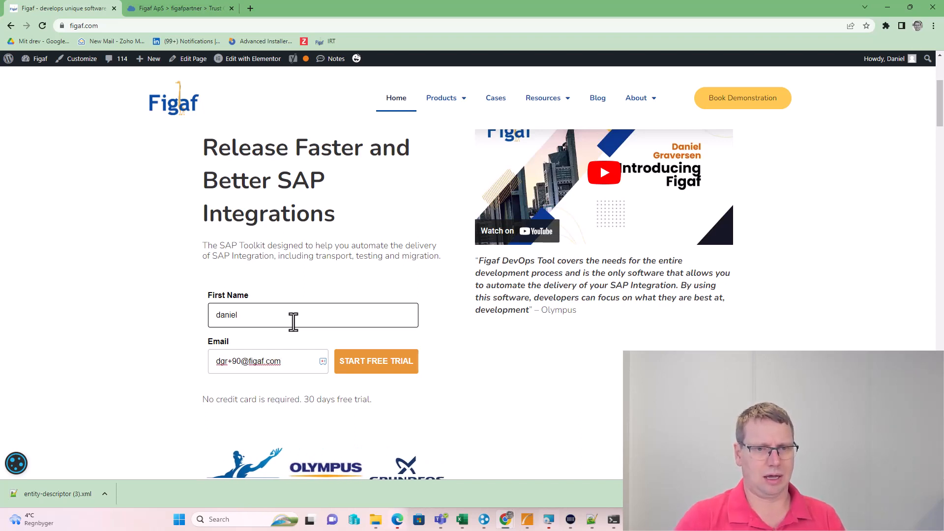
pyautogui.click(361, 369)
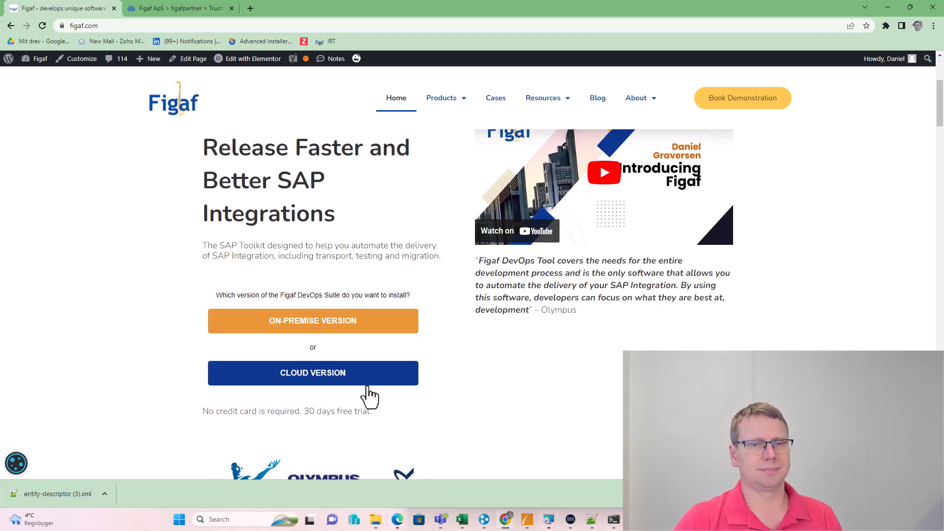
# Choose the cloud version, enter company name 'figaf 99', and submit the request
pyautogui.click(344, 376)
pyautogui.click(327, 337)
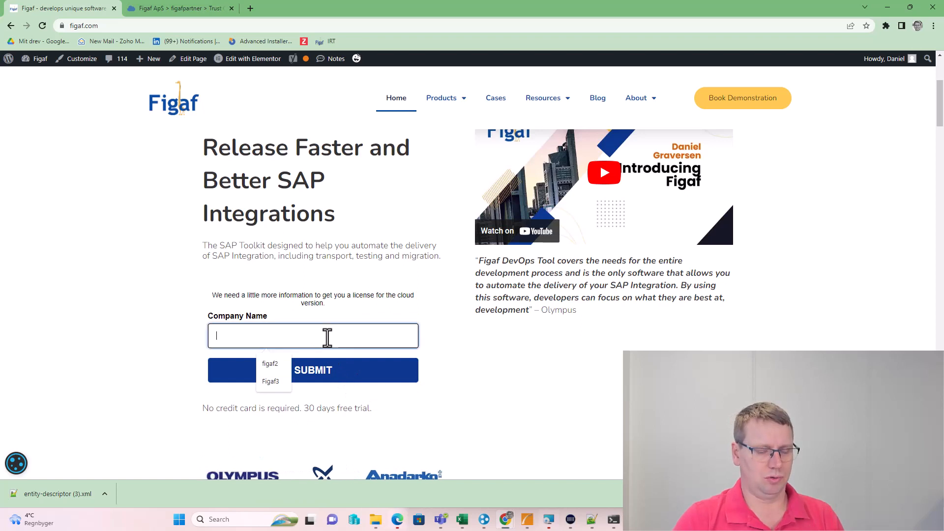
pyautogui.write('figaf 99')
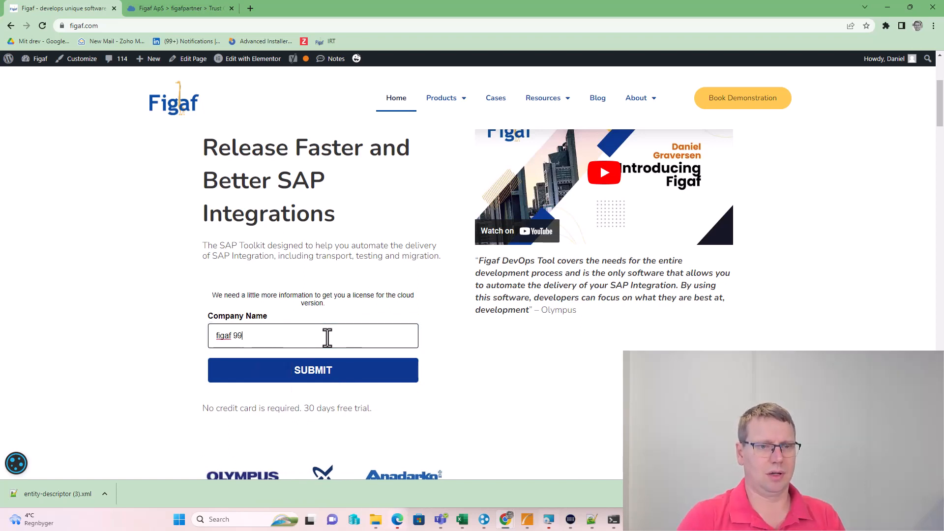
pyautogui.click(338, 374)
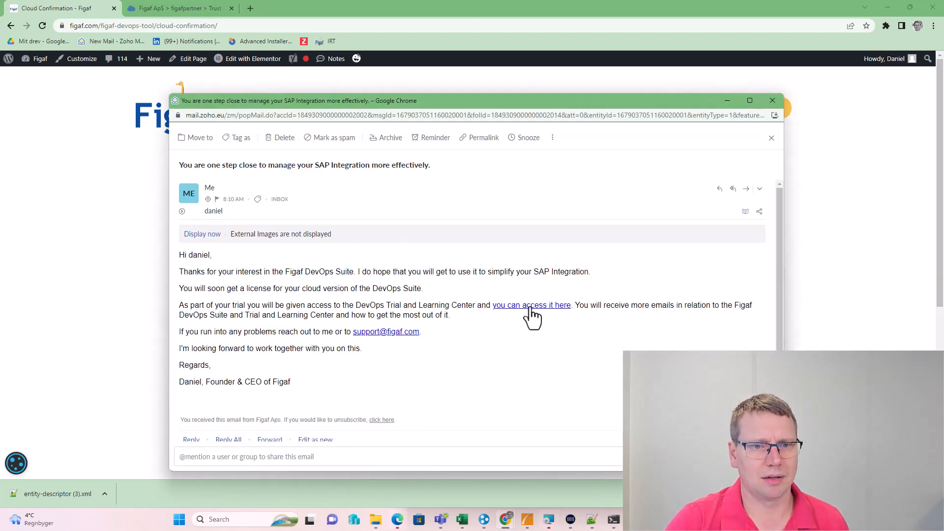
# Copy the activation link from the IRT Cloud sign-up email and load it in a new tab
pyautogui.click(772, 101)
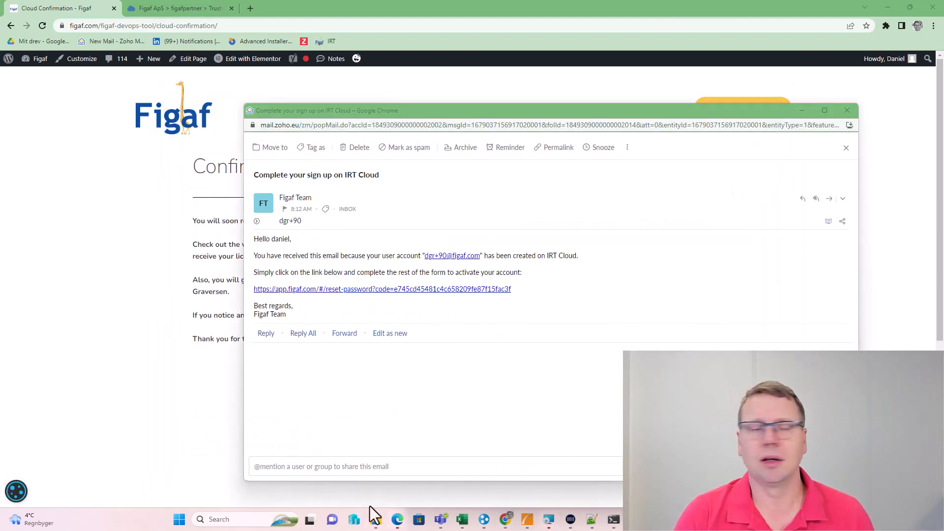
pyautogui.moveTo(514, 290); pyautogui.dragTo(247, 290)
pyautogui.hotkey('ctrl', 'c')
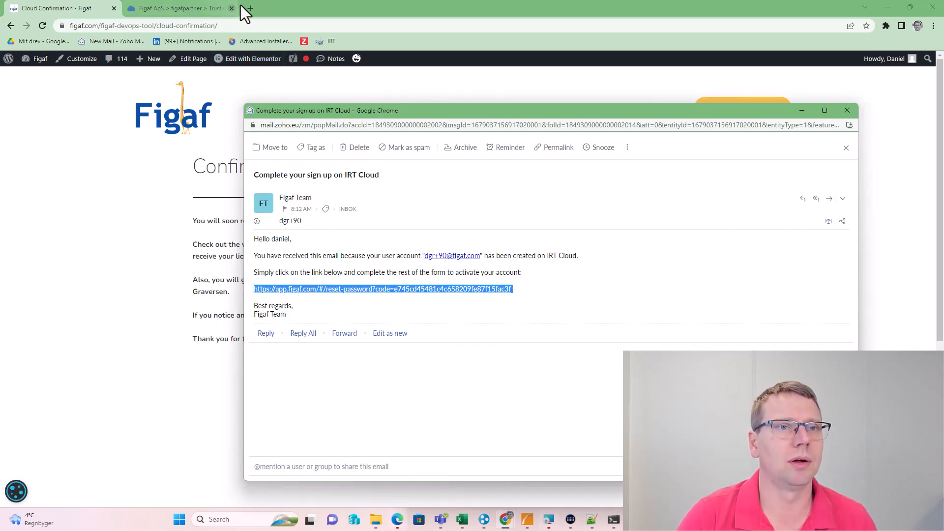
pyautogui.click(250, 8)
pyautogui.hotkey('ctrl', 'v')
pyautogui.press('Return')
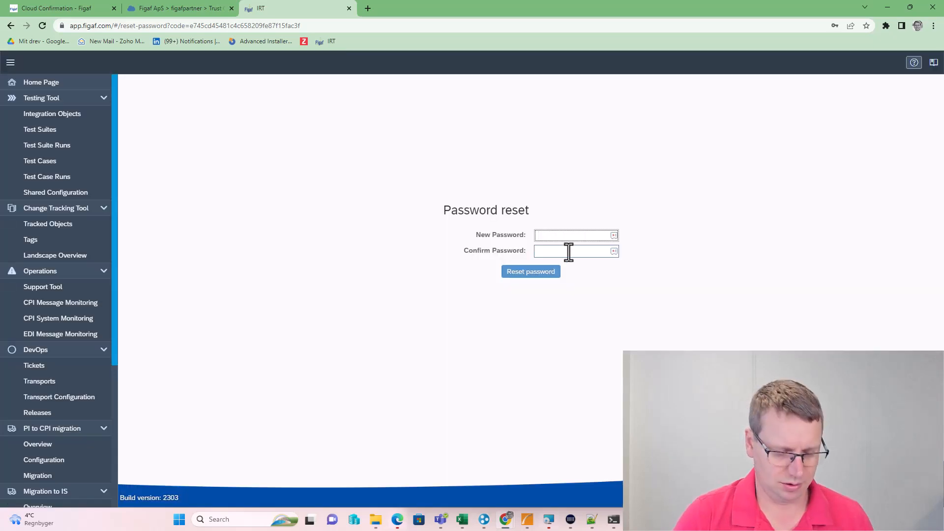
# Generate a new password, enter it in New Password and Confirm Password, and reset it
pyautogui.click(614, 236)
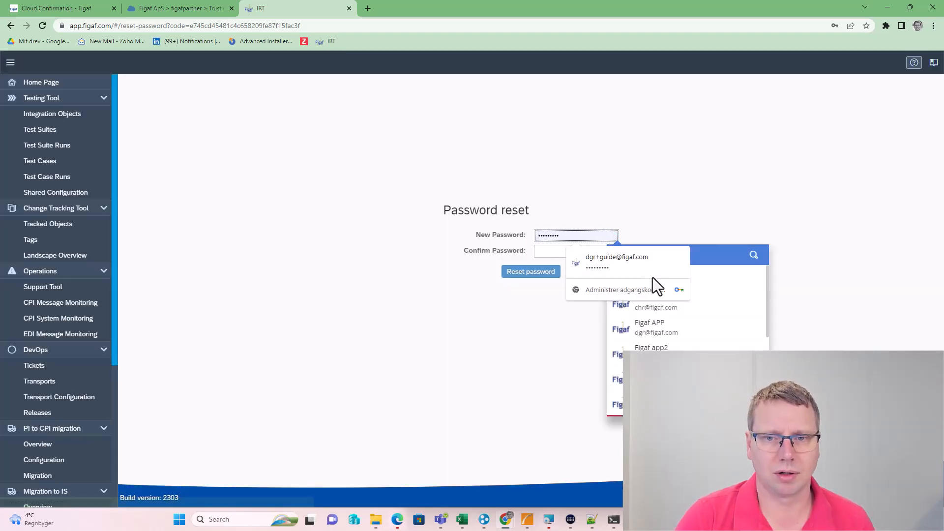
pyautogui.click(680, 261)
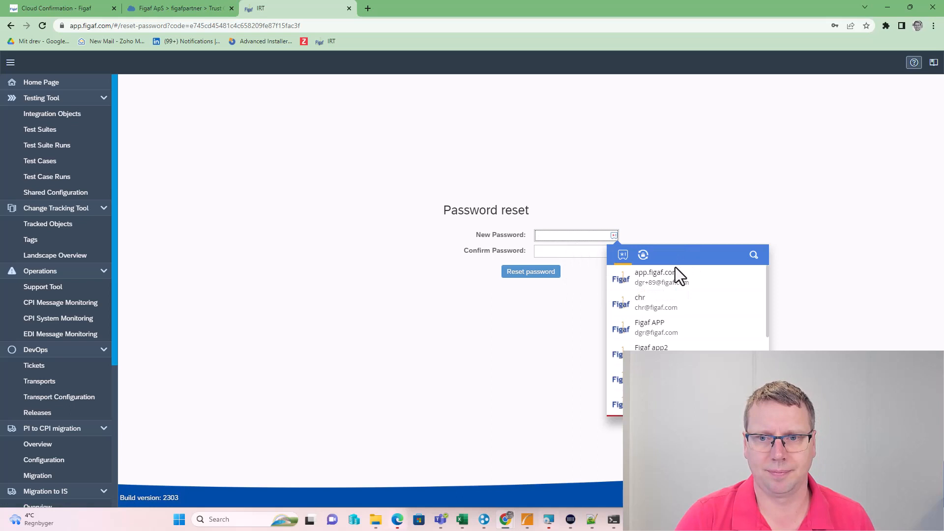
pyautogui.click(642, 256)
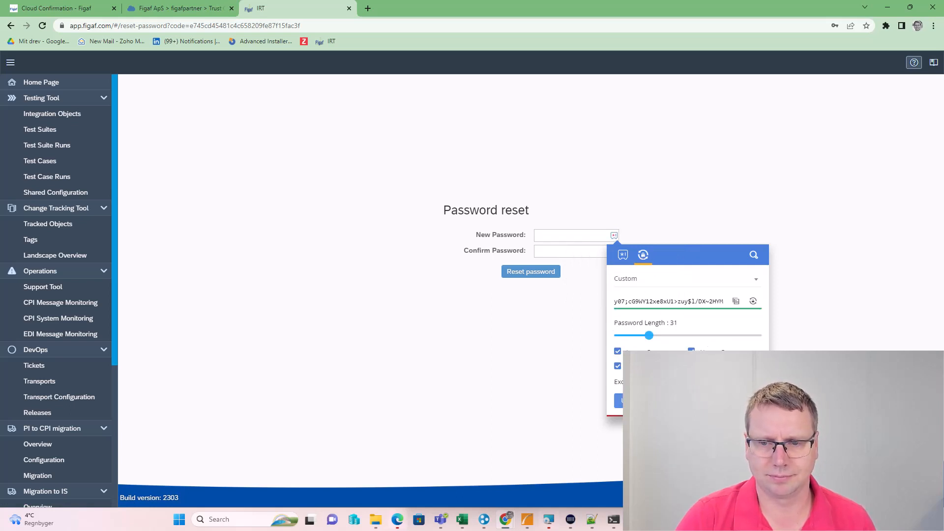
pyautogui.click(735, 301)
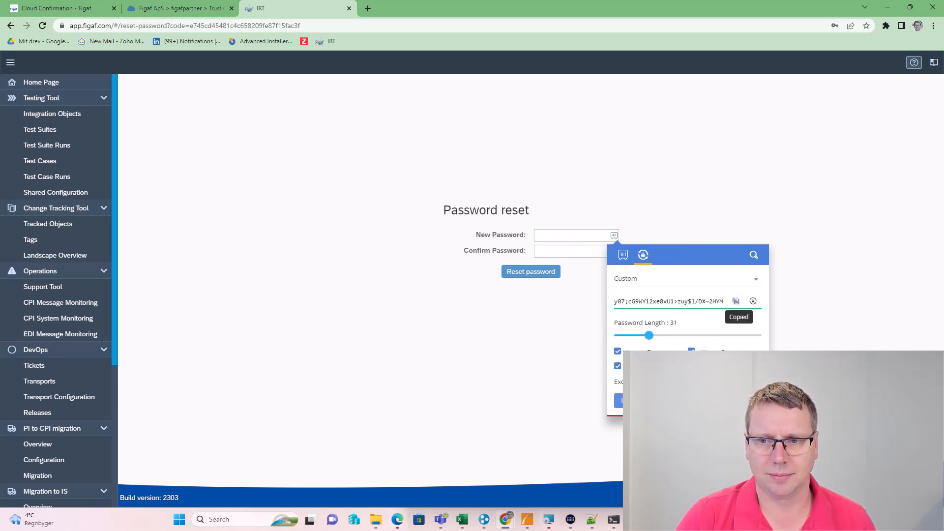
pyautogui.click(590, 235)
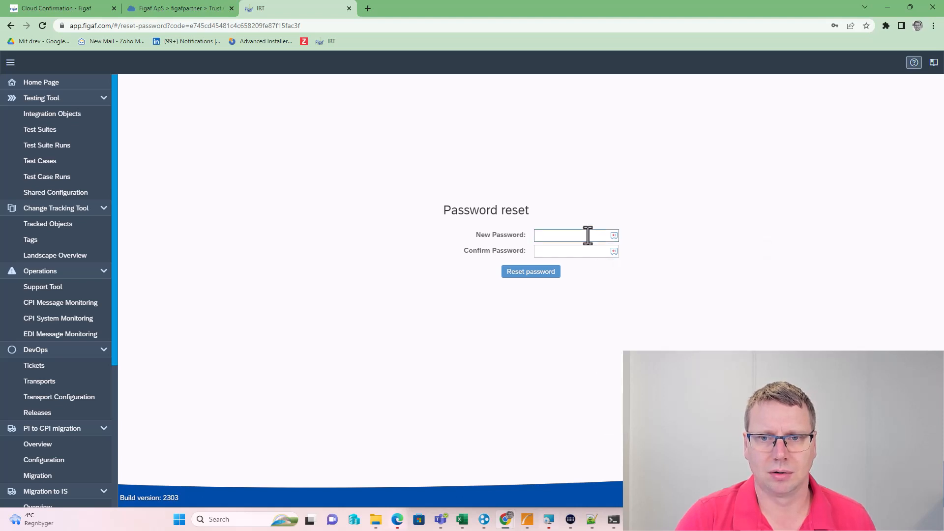
pyautogui.hotkey('ctrl', 'v')
pyautogui.click(546, 250)
pyautogui.hotkey('ctrl', 'v')
pyautogui.click(541, 273)
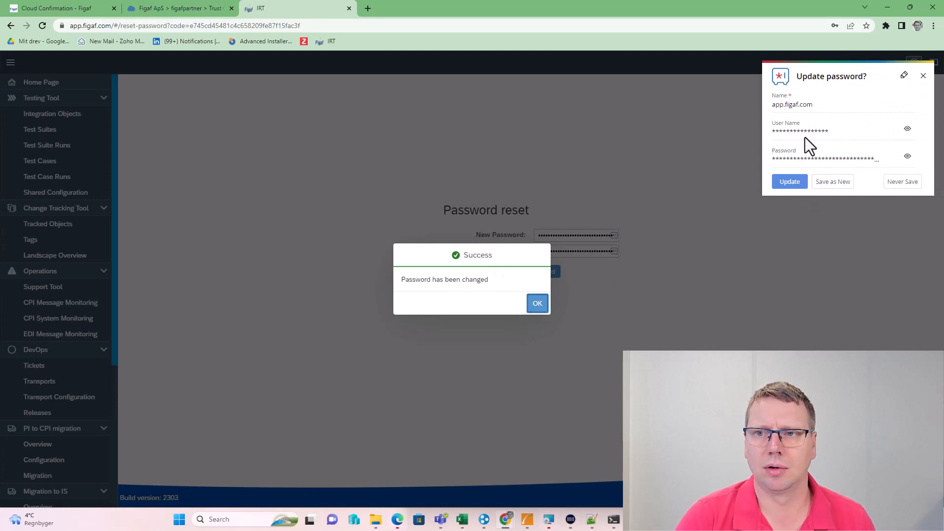
pyautogui.click(539, 305)
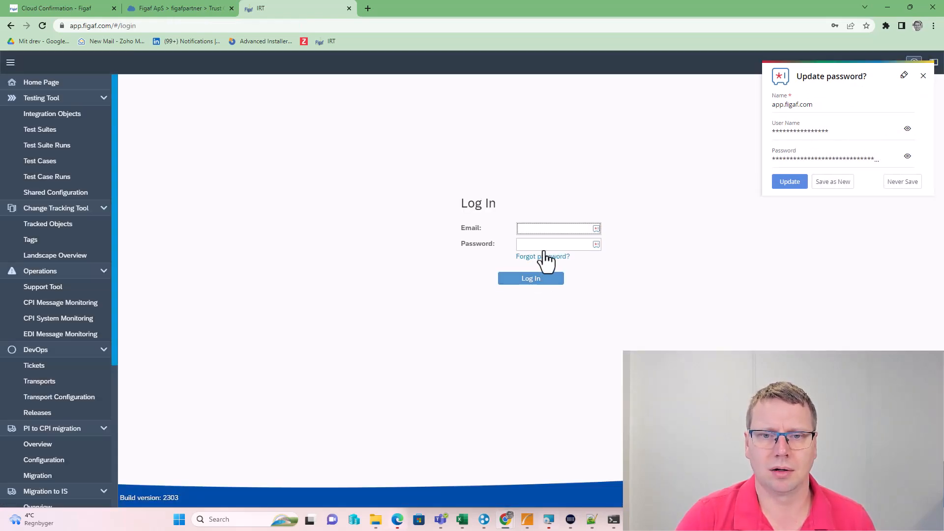
# Log in with the trial account email and new password, save it to the vault, and choose Create Agent
pyautogui.click(546, 229)
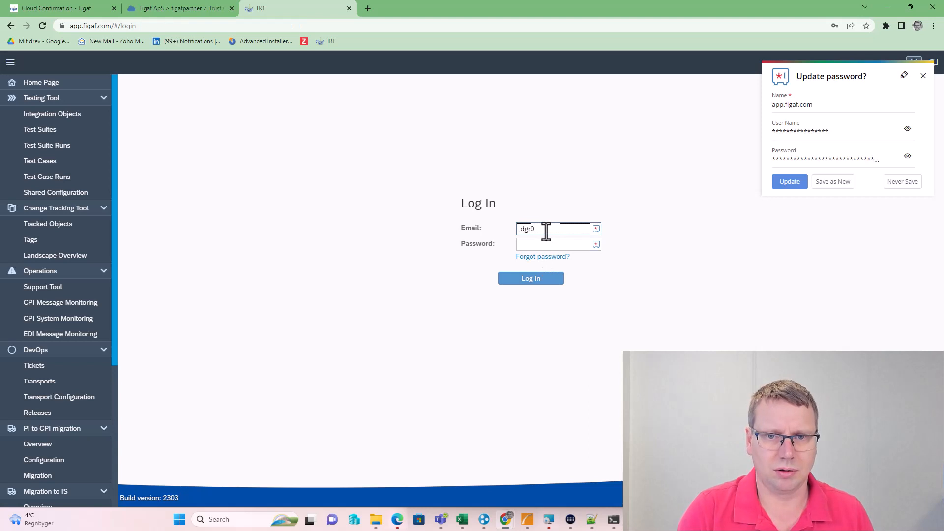
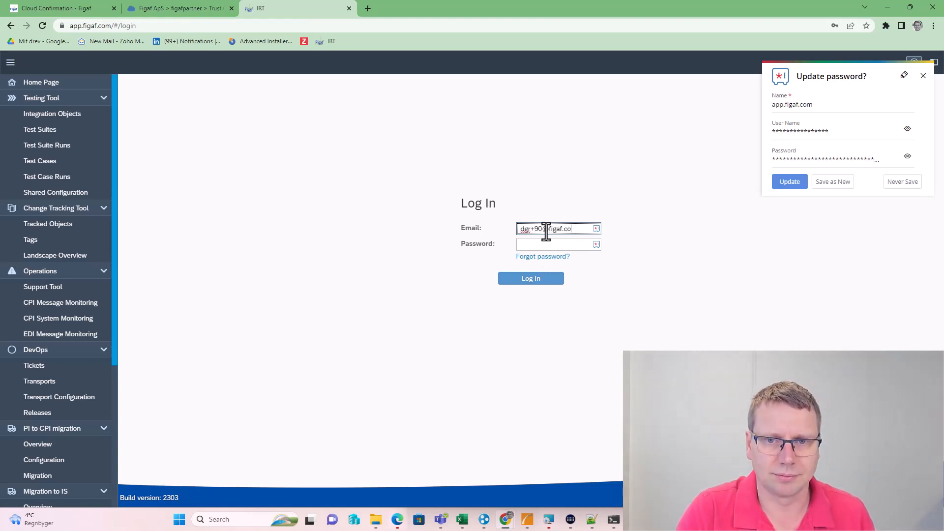
pyautogui.press('Tab')
pyautogui.hotkey('ctrl', 'v')
pyautogui.click(541, 279)
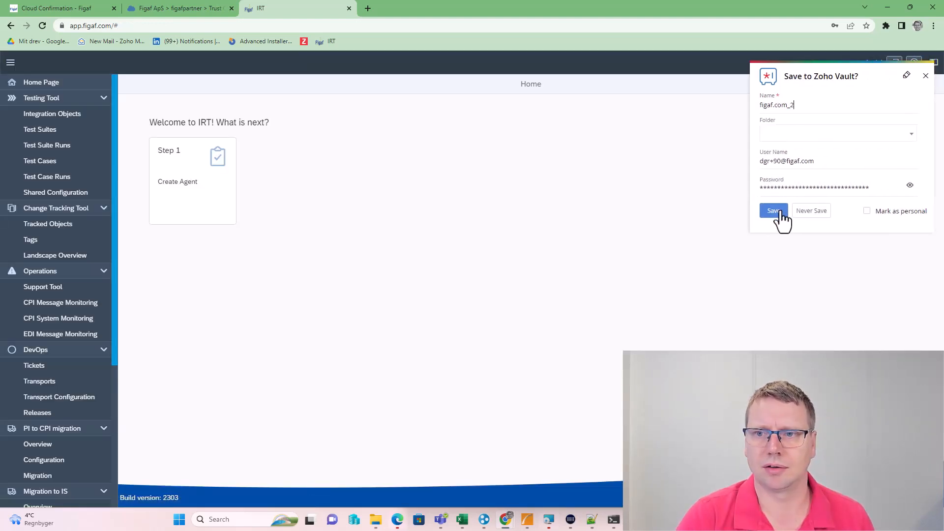
pyautogui.click(780, 211)
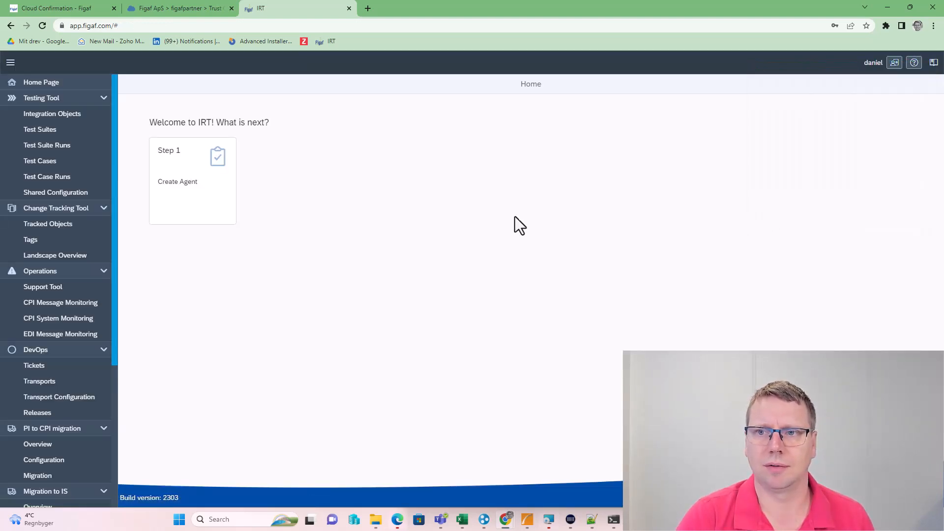
pyautogui.click(192, 203)
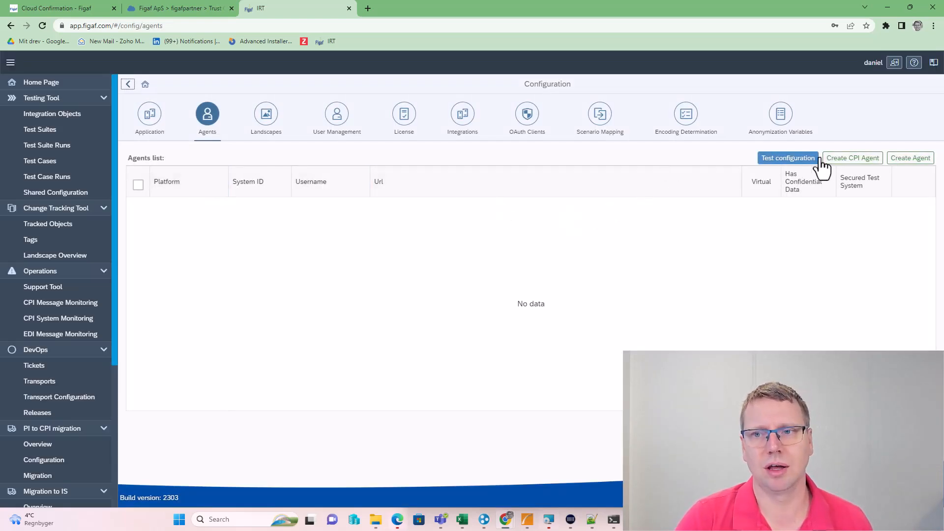
# Start a new CPI agent and tile Figaf beside the BTP cockpit's Integration Suite application
pyautogui.click(860, 161)
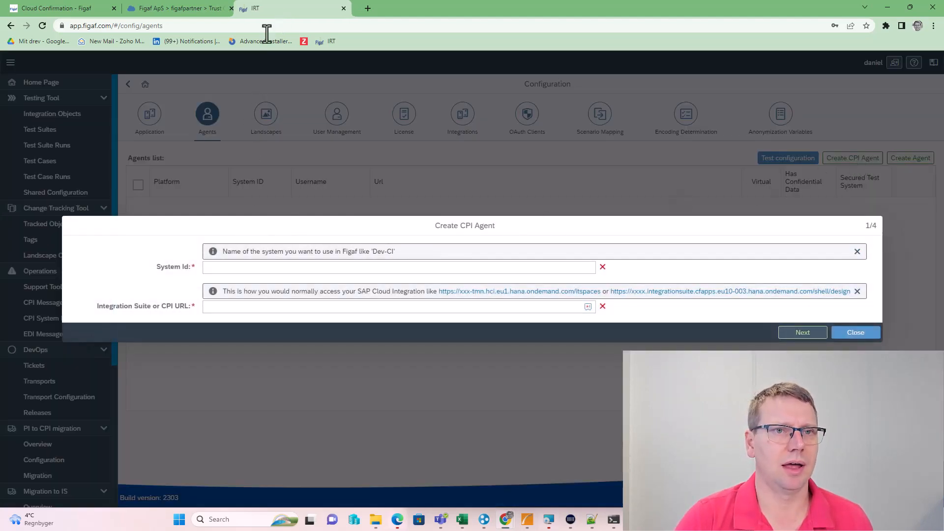
pyautogui.press('super+Down')
pyautogui.press('super+Left')
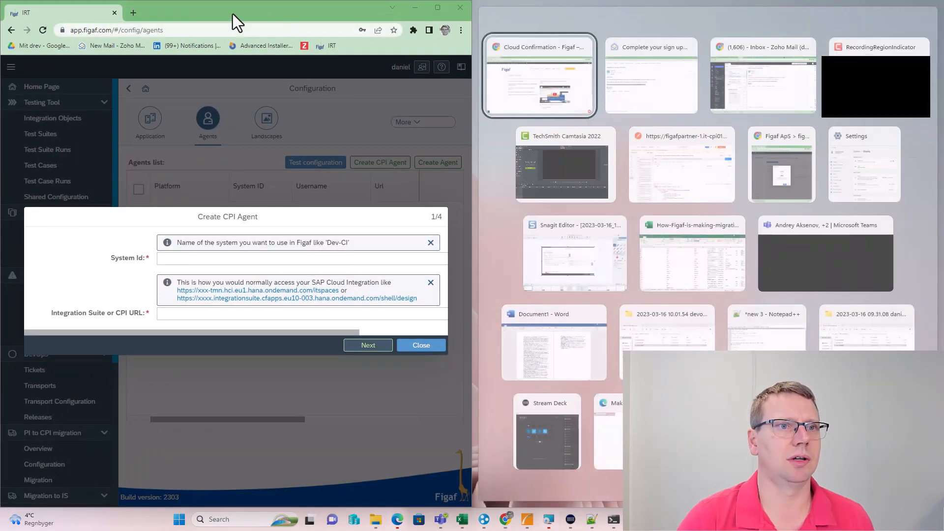
pyautogui.click(555, 88)
pyautogui.click(644, 12)
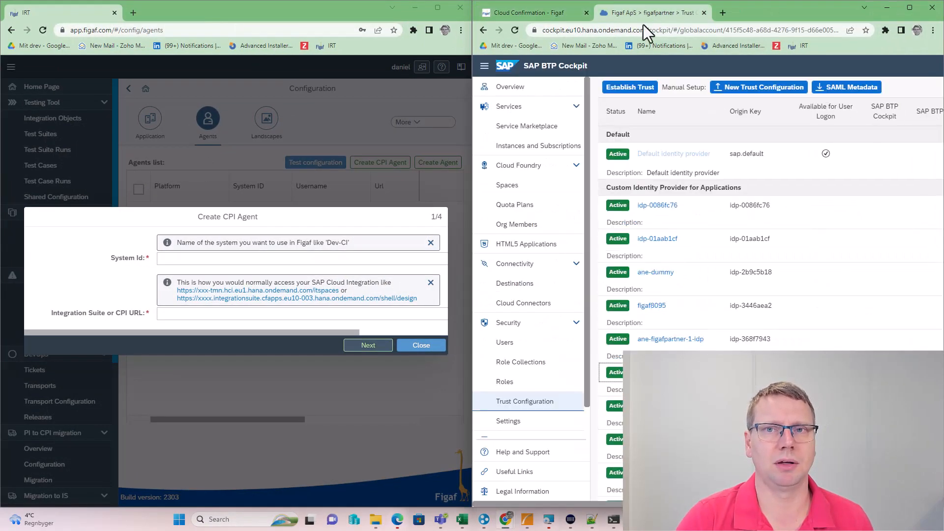
pyautogui.click(529, 145)
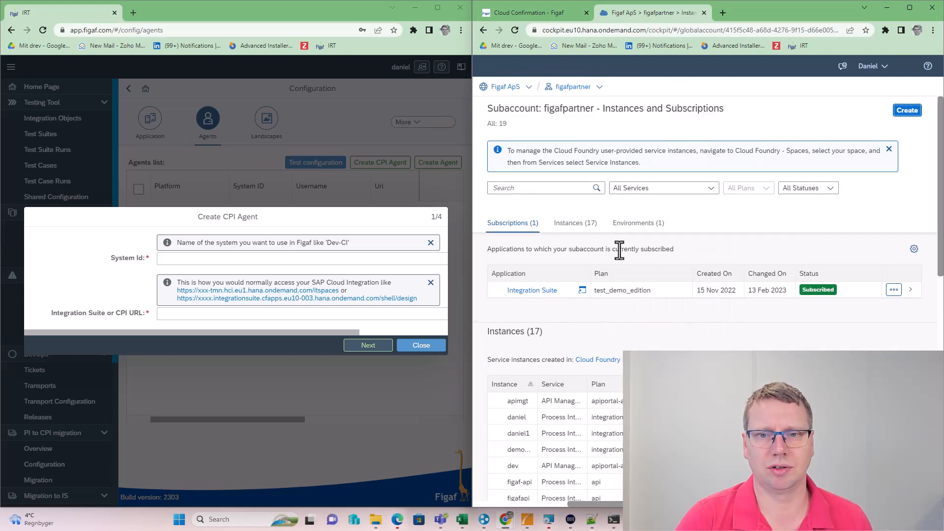
pyautogui.click(544, 301)
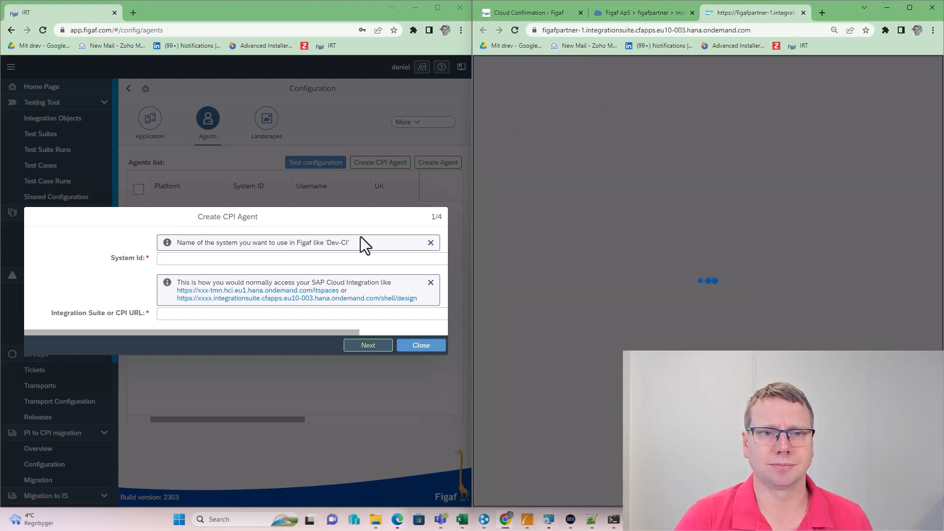
# Enter System Id Dev-CI with the figafpartner-1 Integration Suite URL and create the agent
pyautogui.click(308, 259)
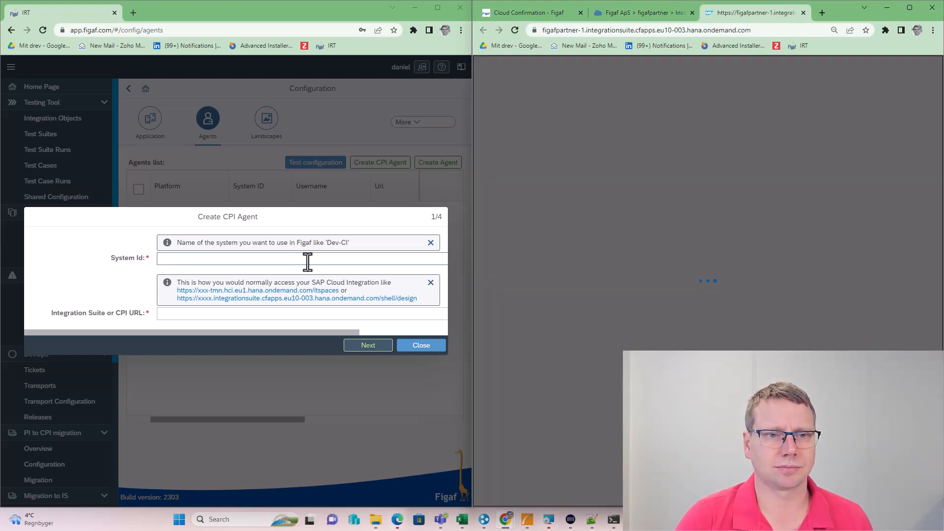
pyautogui.write('D')
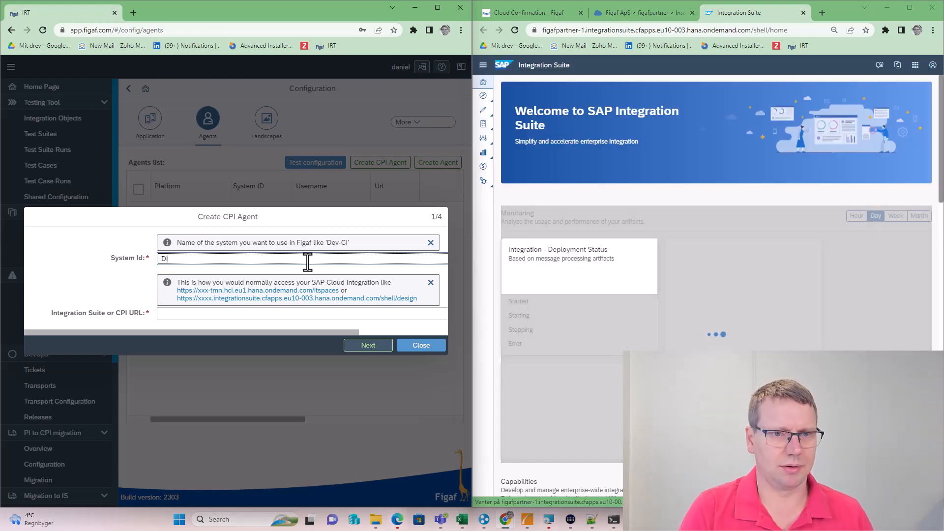
pyautogui.write('ev-CI')
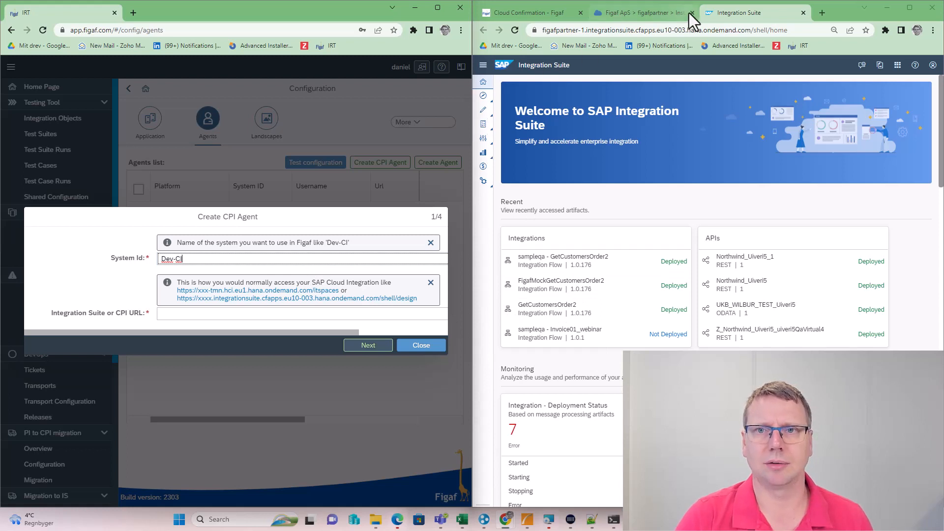
pyautogui.click(709, 30)
pyautogui.hotkey('ctrl', 'c')
pyautogui.click(243, 314)
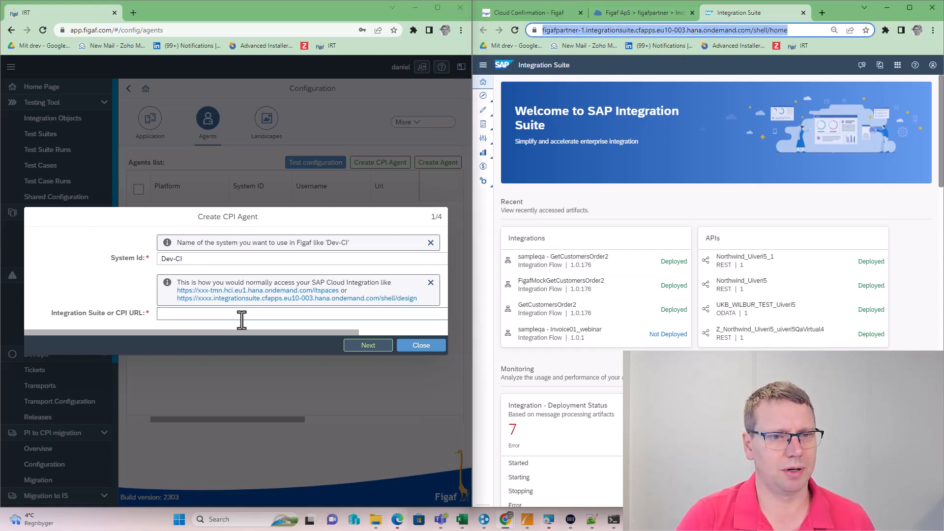
pyautogui.hotkey('ctrl', 'v')
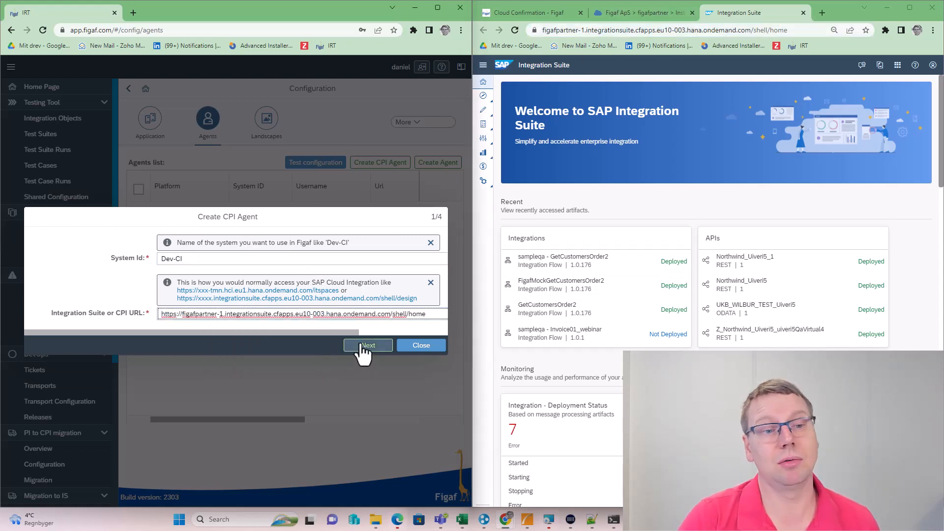
pyautogui.click(364, 346)
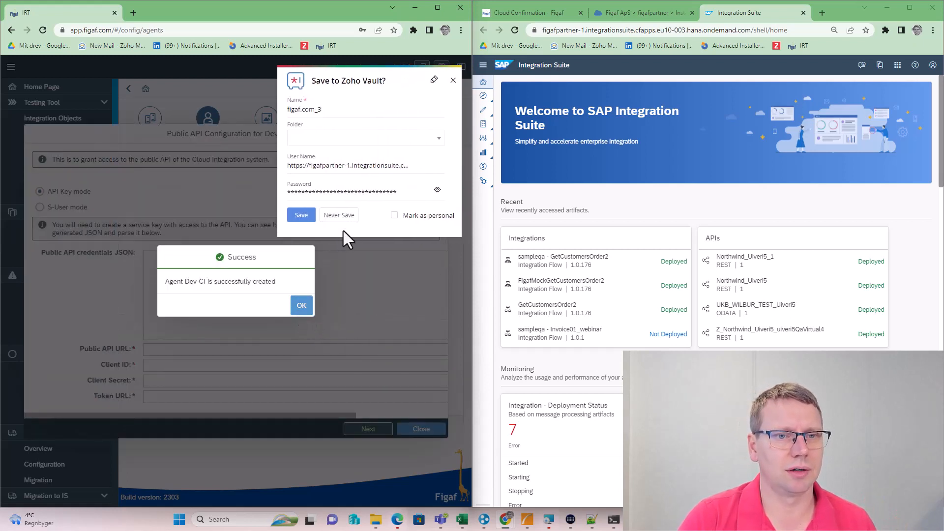
# Dismiss the vault and Success prompts, choose API Key authentication, and show the BTP subaccount alongside
pyautogui.click(347, 216)
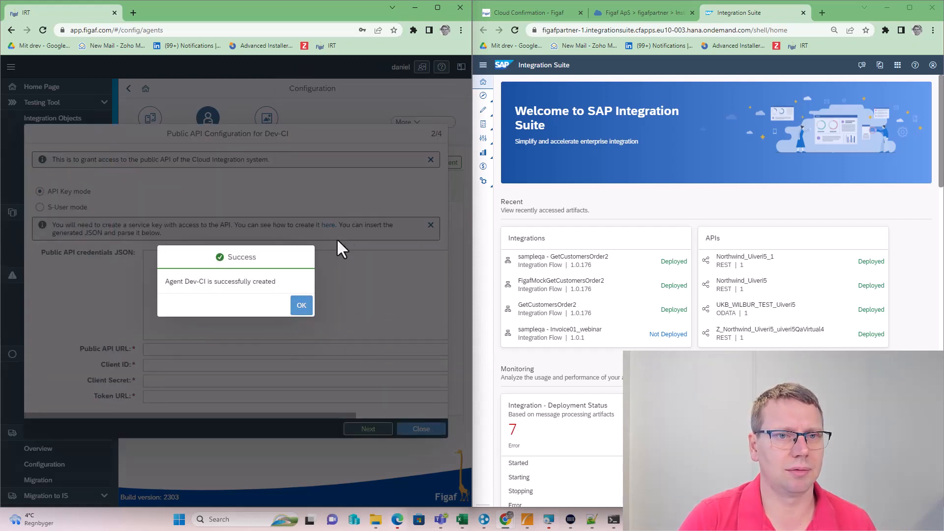
pyautogui.click(301, 305)
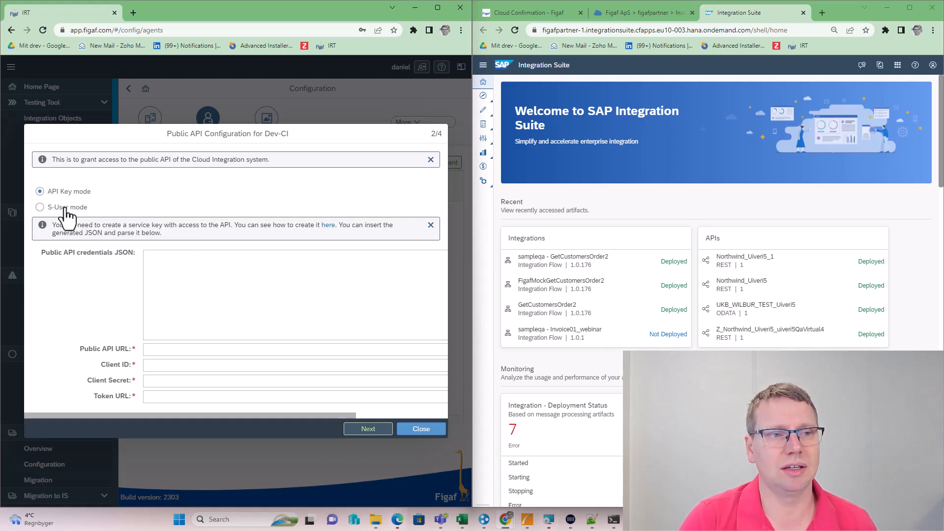
pyautogui.click(66, 207)
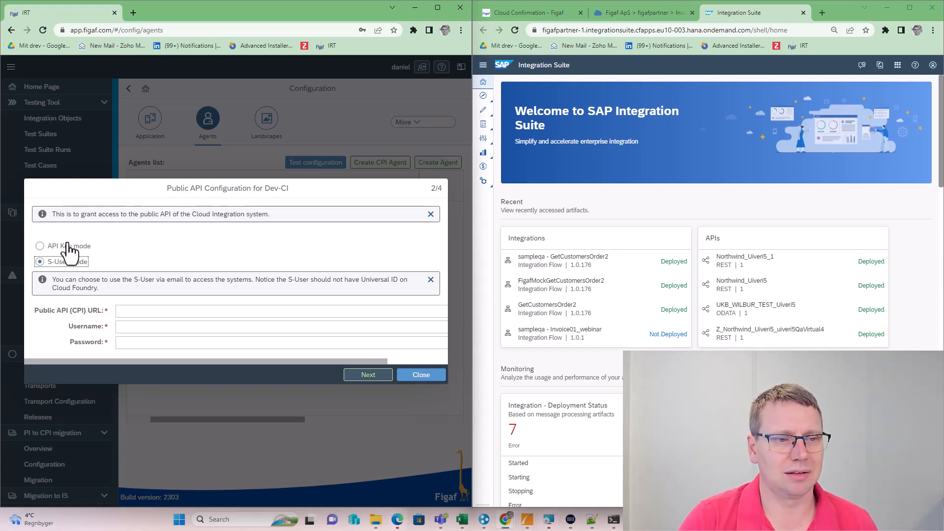
pyautogui.click(43, 246)
pyautogui.click(199, 269)
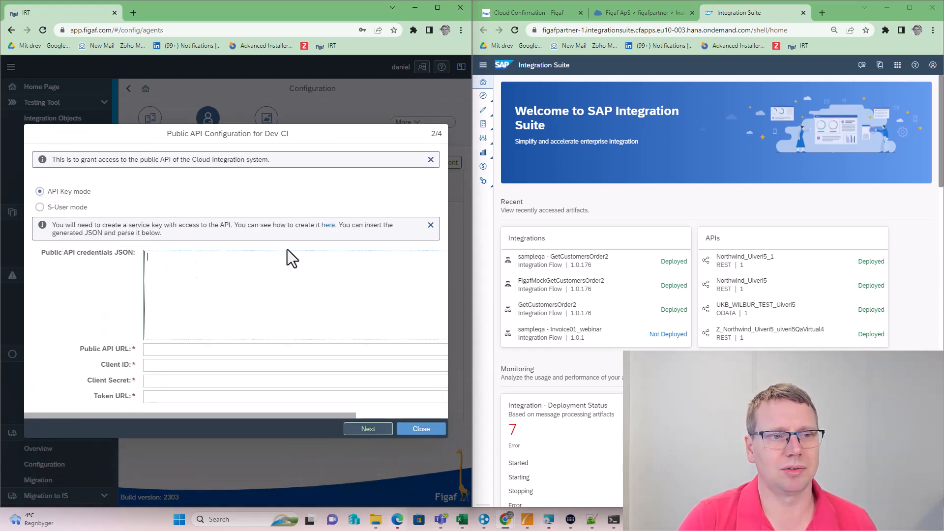
pyautogui.click(642, 13)
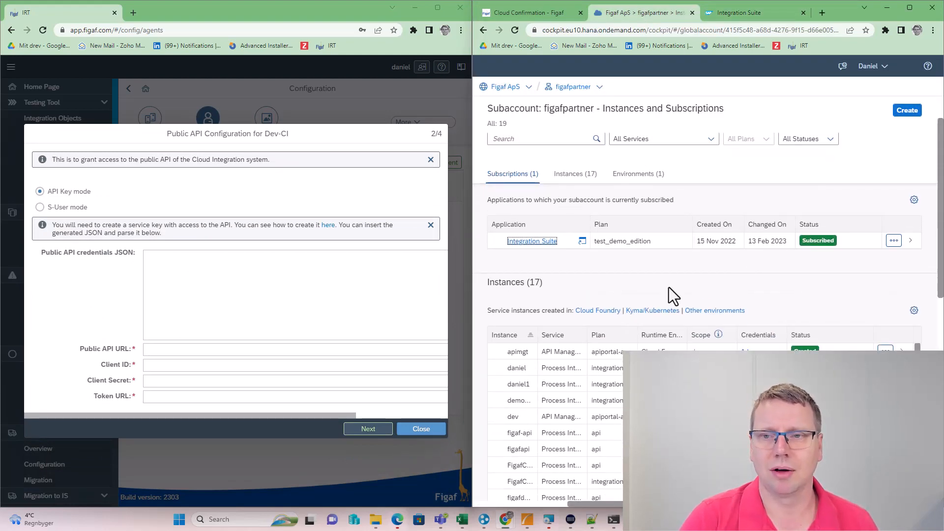
# Set up a Process Integration Runtime api-plan instance named FigafCloudDaniel2API in the dev space
pyautogui.click(907, 116)
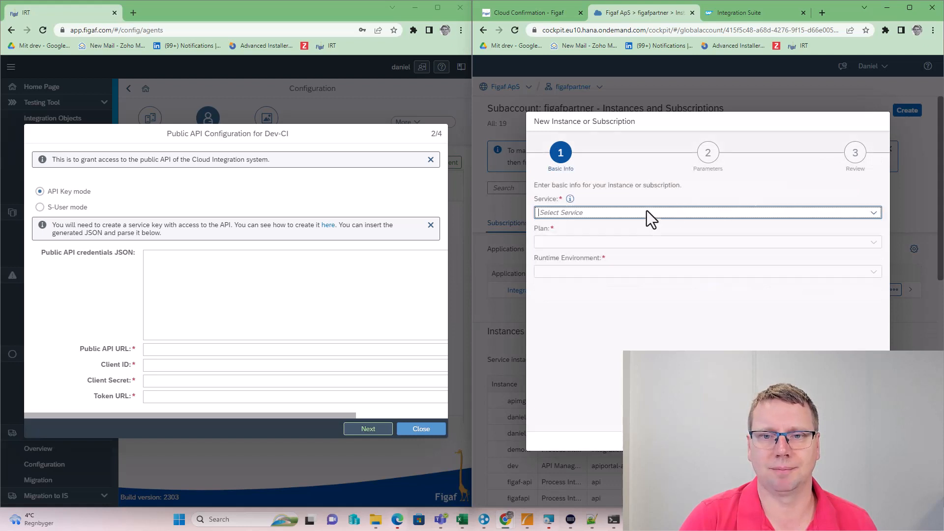
pyautogui.click(874, 213)
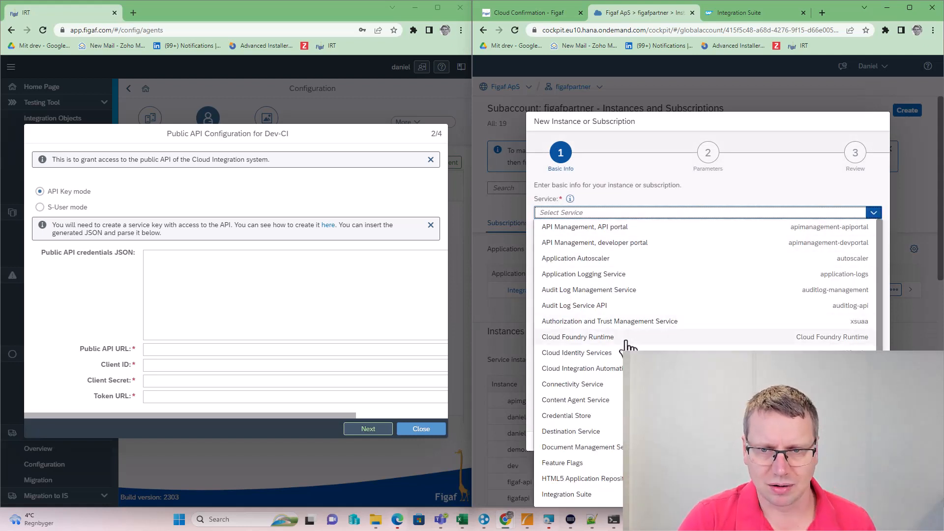
pyautogui.scroll(-2, 595, 463)
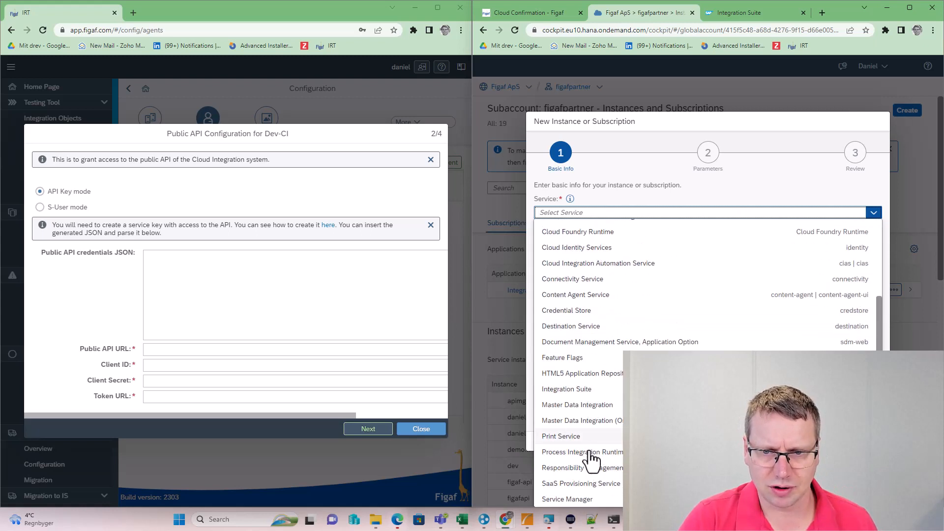
pyautogui.click(603, 453)
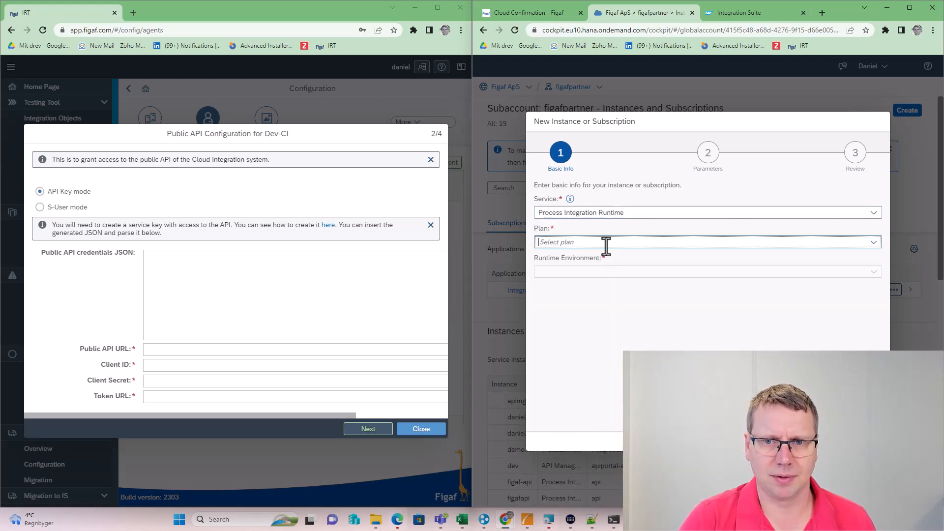
pyautogui.click(874, 242)
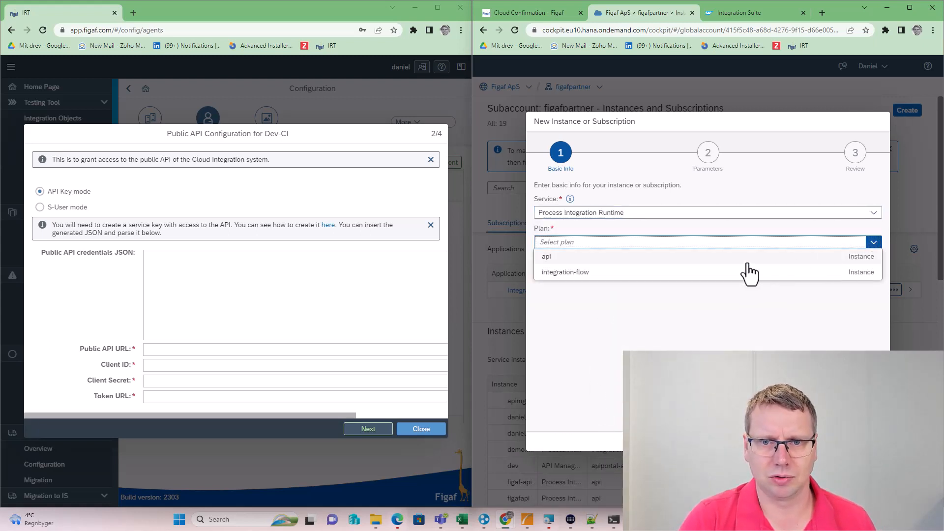
pyautogui.click(671, 259)
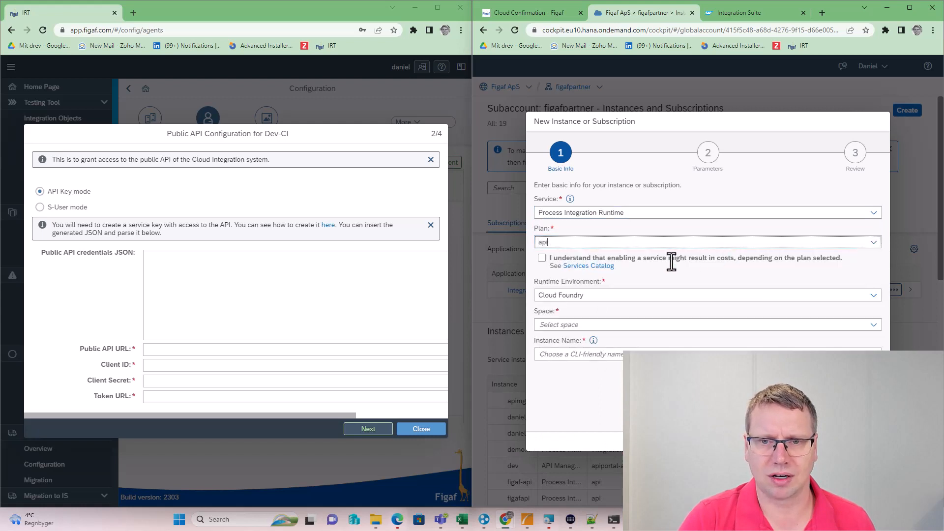
pyautogui.click(541, 257)
pyautogui.click(556, 325)
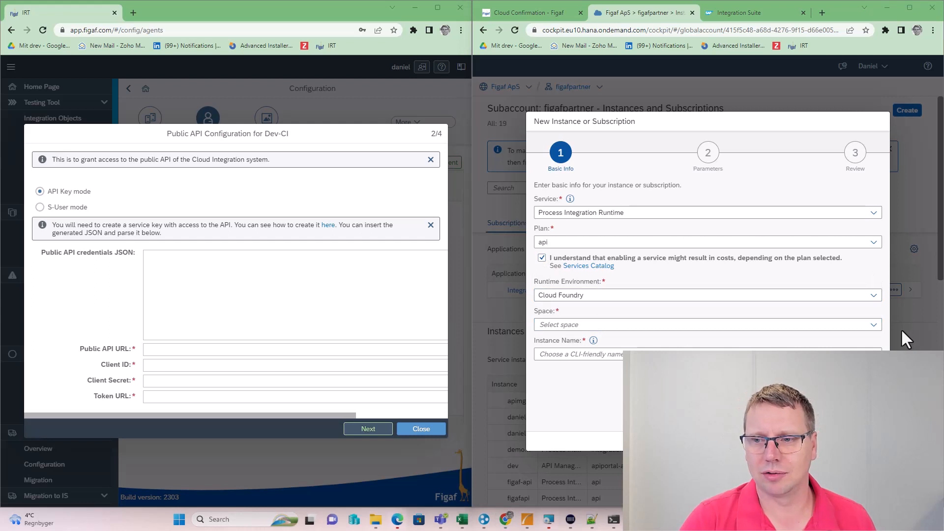
pyautogui.click(873, 325)
pyautogui.click(669, 339)
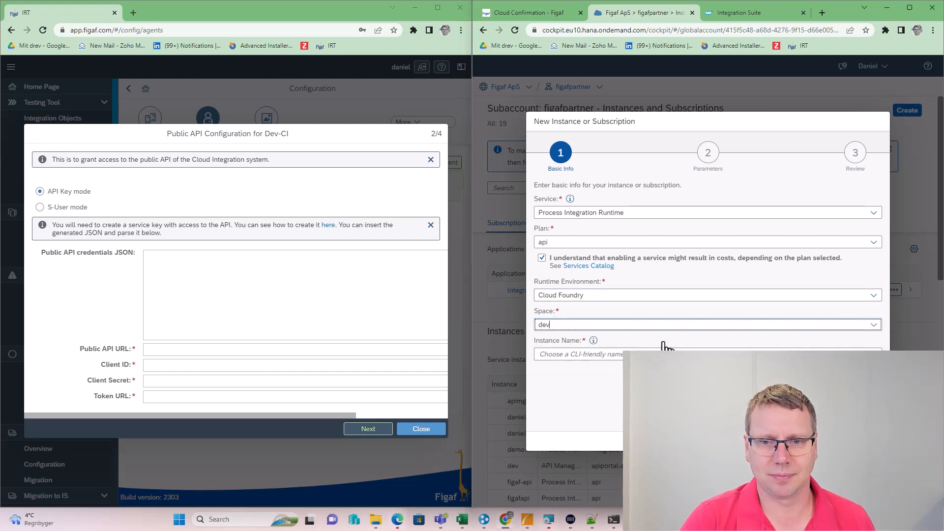
pyautogui.click(621, 353)
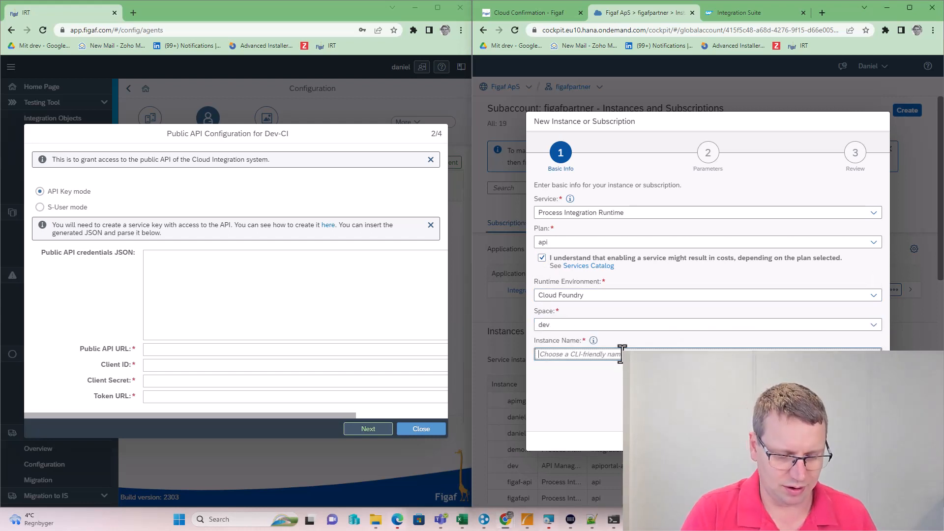
pyautogui.write('FigafCloudDaniel2API')
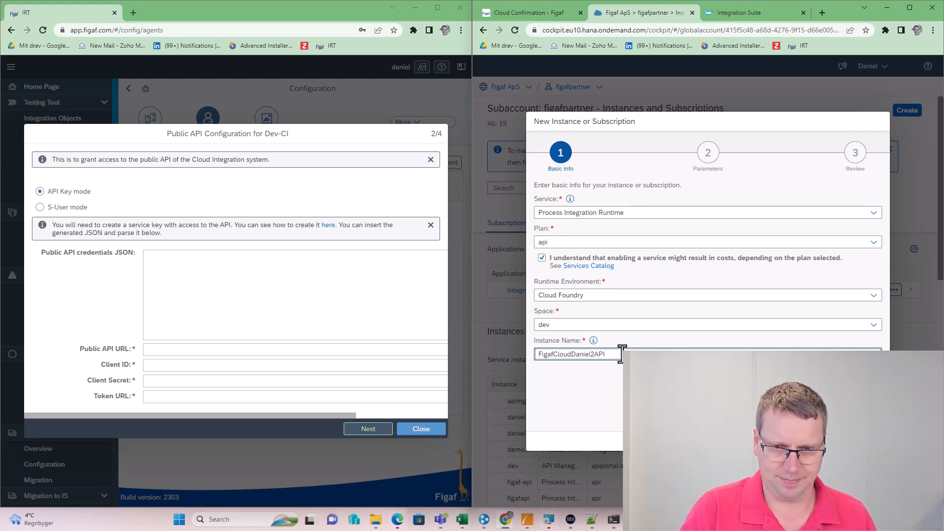
pyautogui.hotkey('ctrl', 'a')
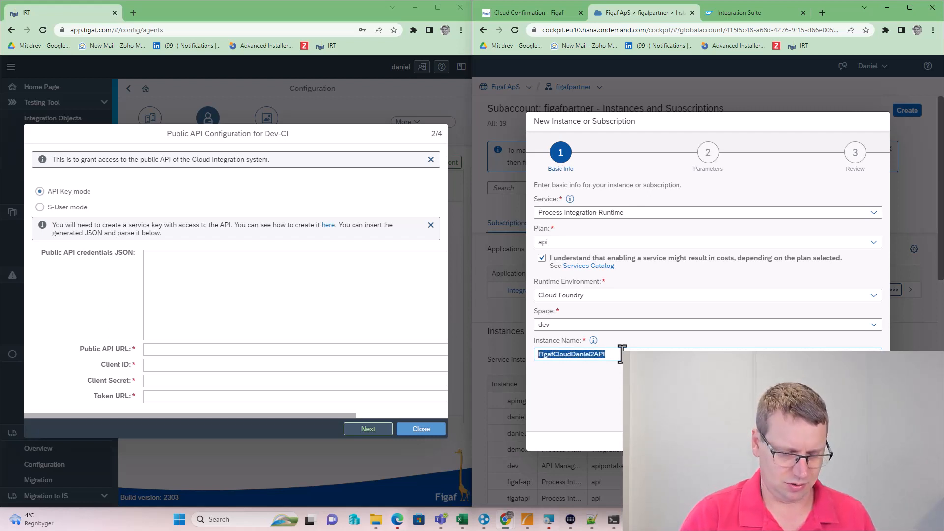
pyautogui.click(806, 441)
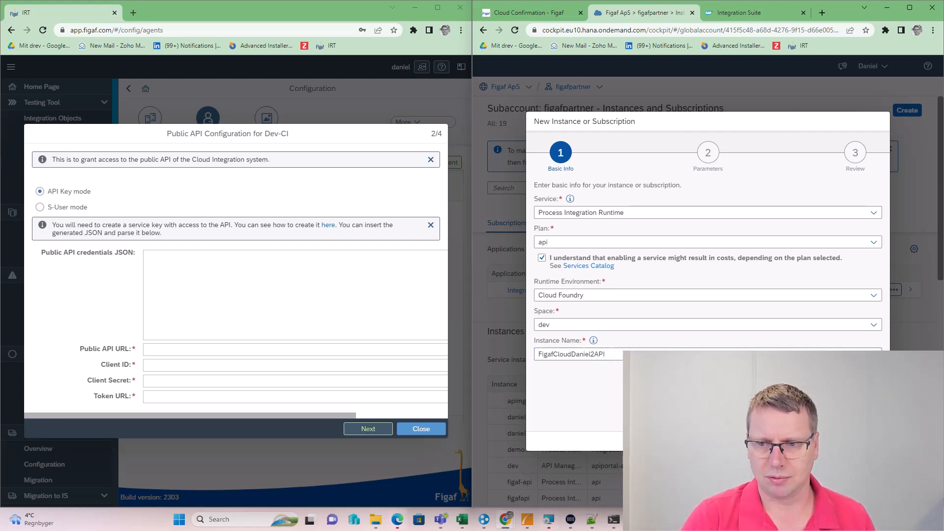
# Grant the AuthGroup Administrator, BusinessExpert and IntegrationDeveloper roles and proceed to review
pyautogui.click(871, 237)
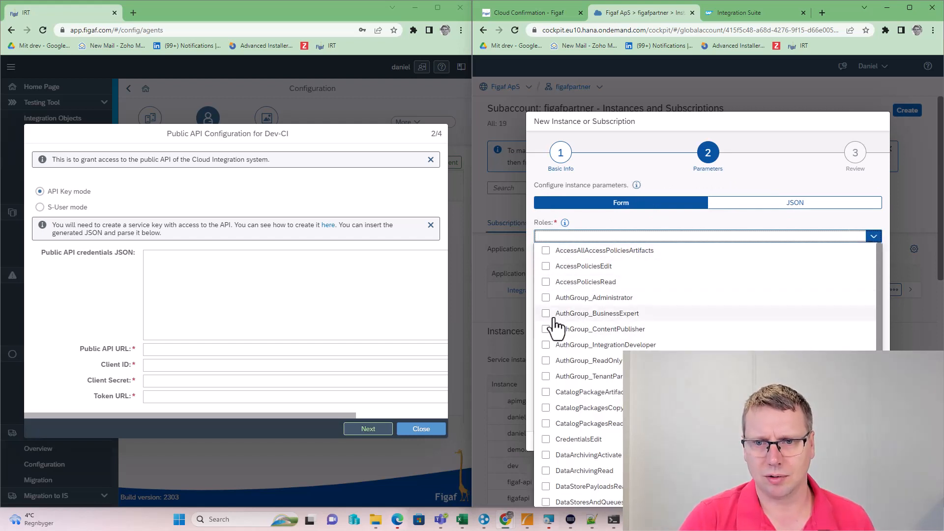
pyautogui.click(546, 298)
pyautogui.click(545, 313)
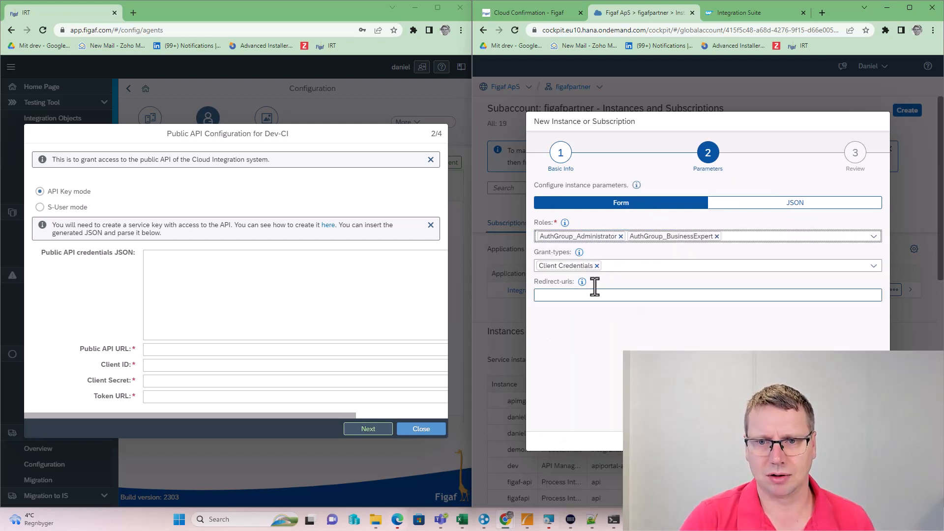
pyautogui.click(873, 237)
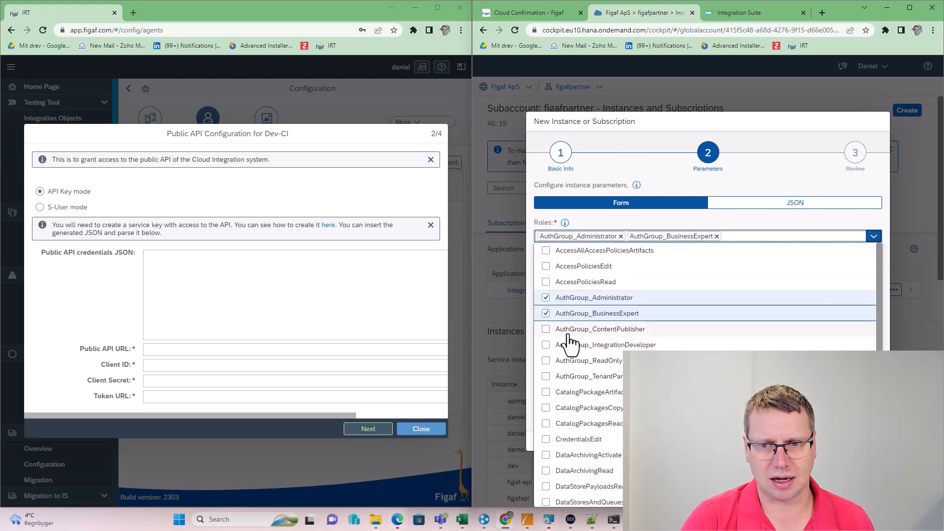
pyautogui.click(546, 344)
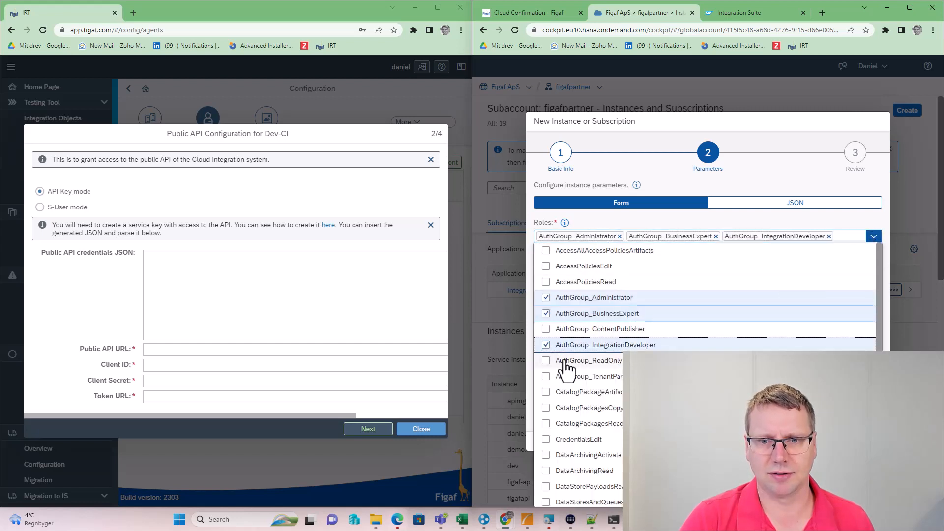
pyautogui.click(687, 219)
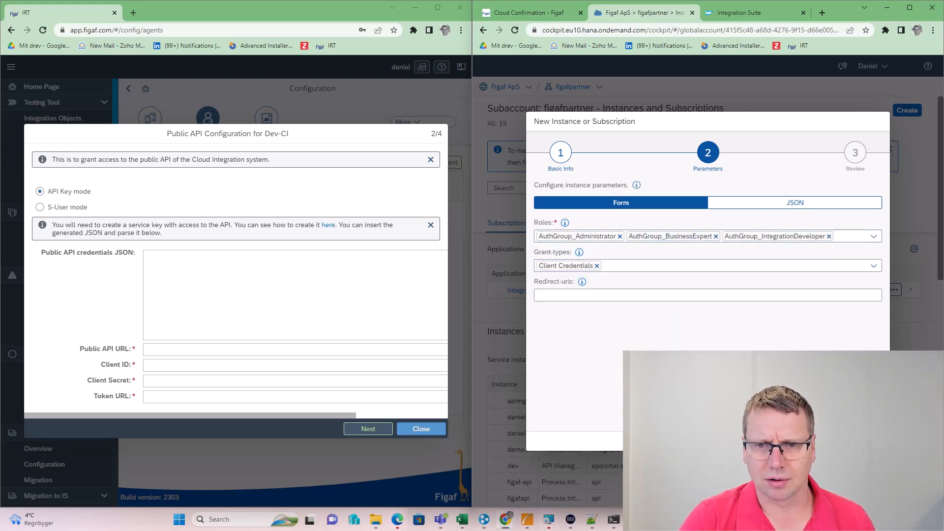
pyautogui.click(809, 441)
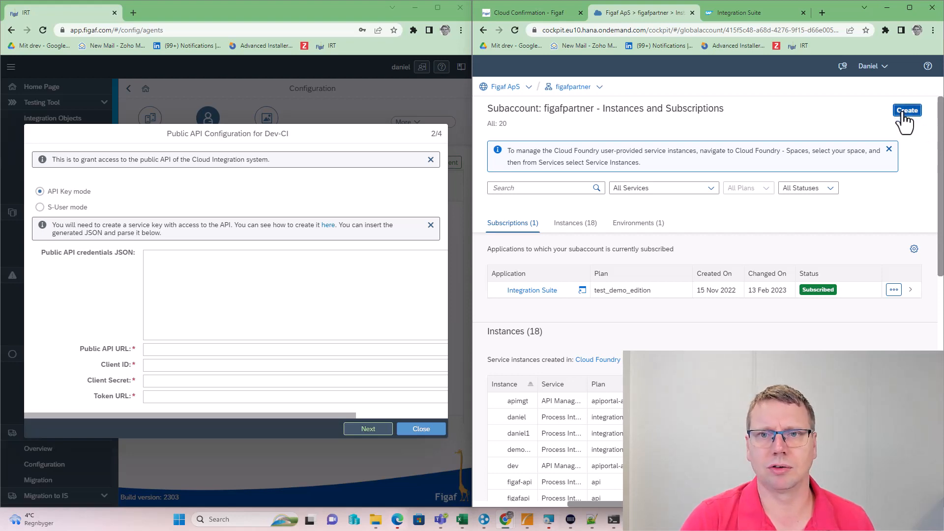
# Choose Process Integration Runtime on the integration-flow plan in the dev space
pyautogui.click(902, 115)
pyautogui.click(875, 214)
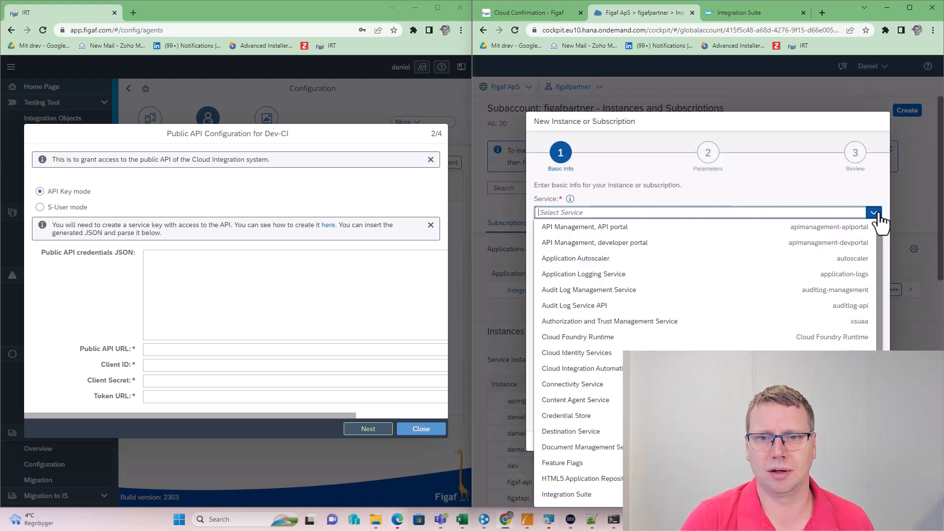
pyautogui.scroll(-1, 607, 486)
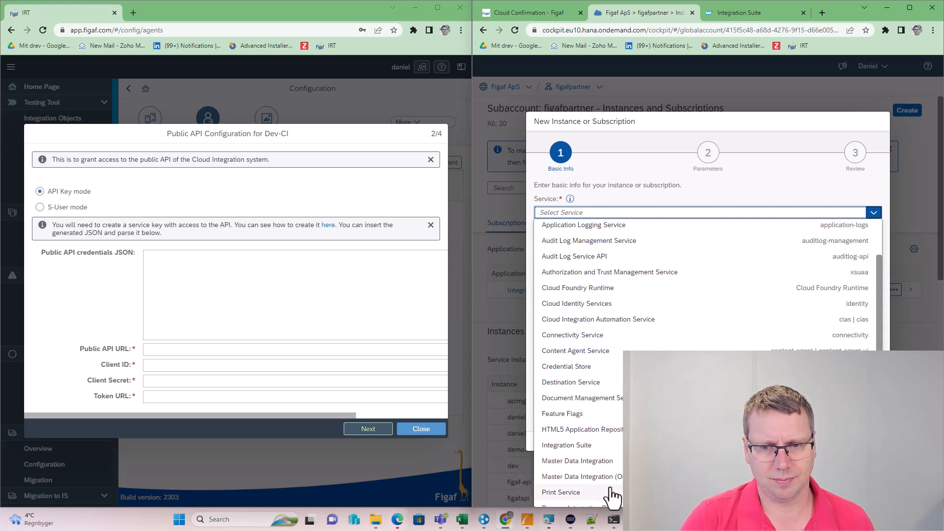
pyautogui.scroll(-2, 609, 487)
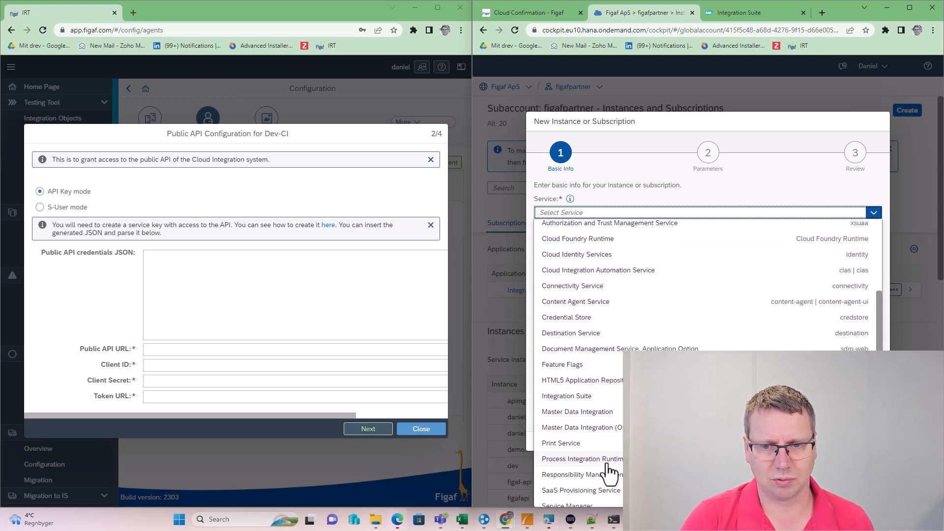
pyautogui.click(607, 464)
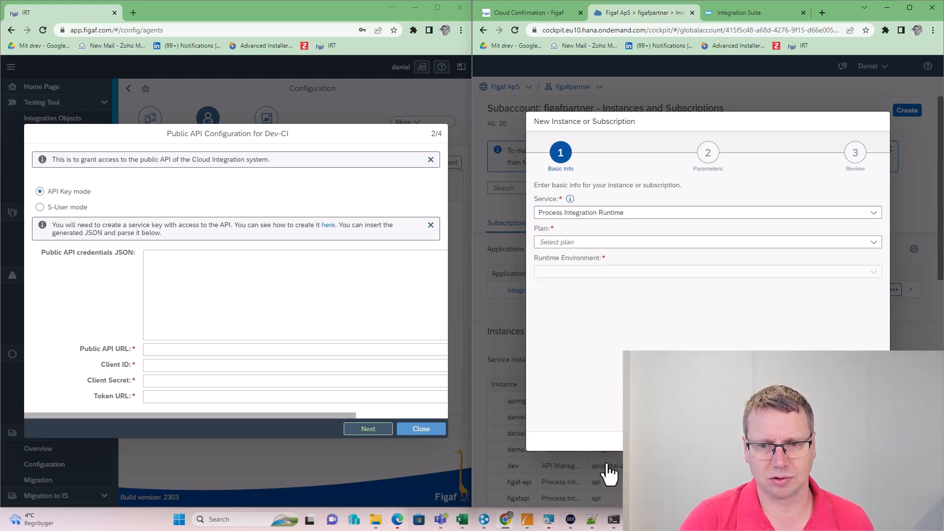
pyautogui.click(873, 241)
pyautogui.click(776, 273)
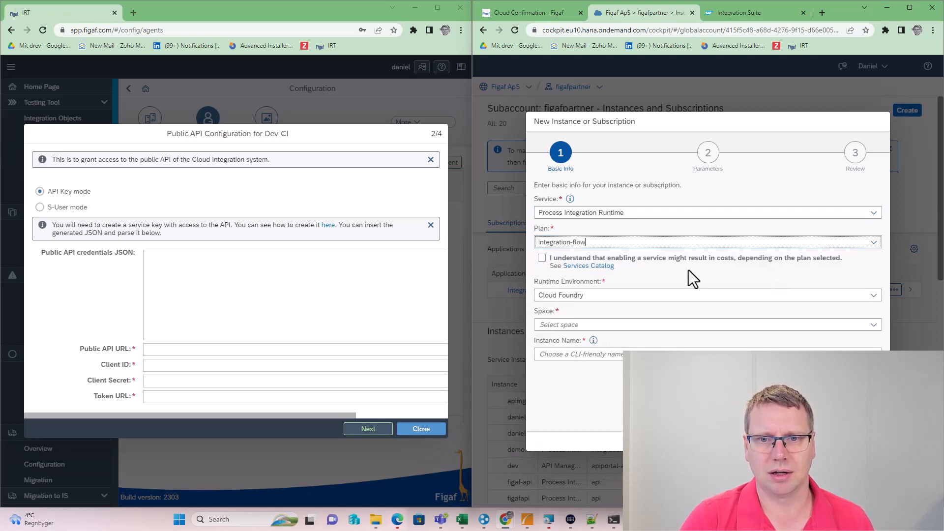
pyautogui.click(542, 258)
pyautogui.click(541, 325)
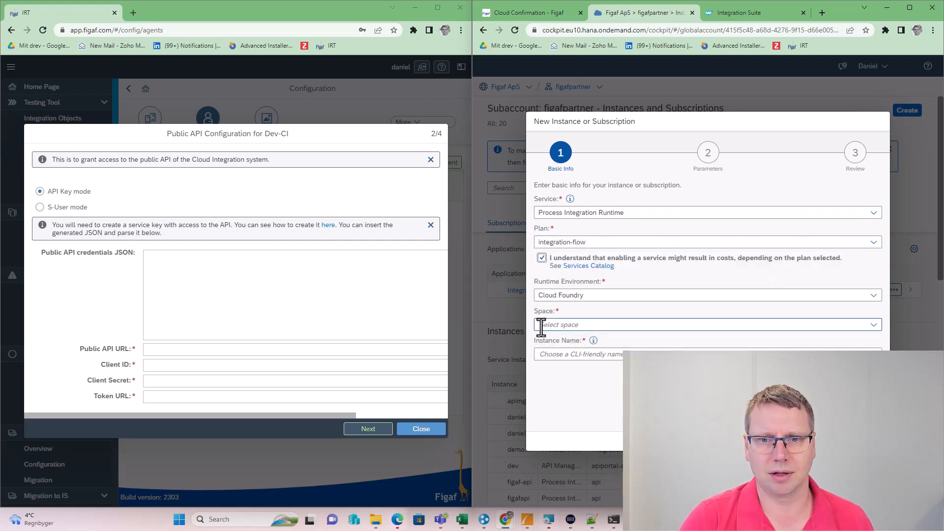
pyautogui.click(871, 324)
pyautogui.click(733, 341)
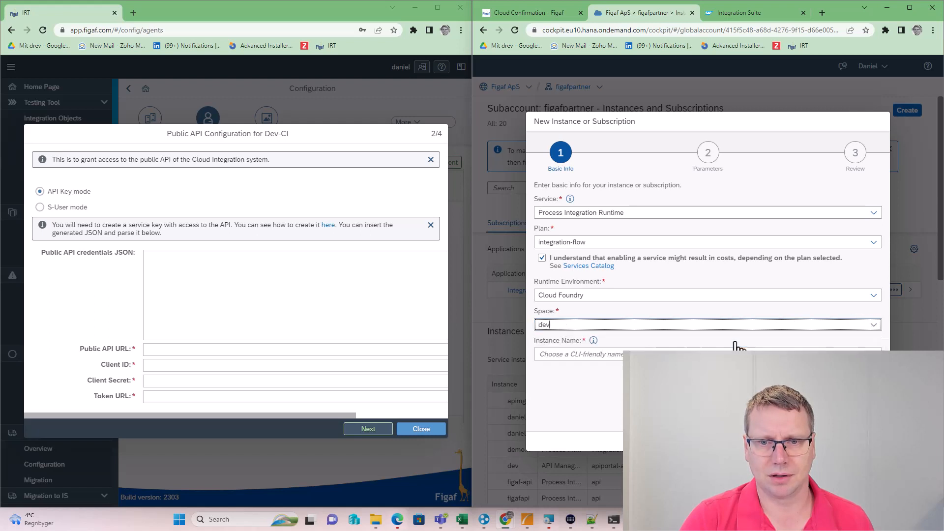
# Name the instance FigafCloudDaniel2MSG, assign the ESBMessaging.send role, and go to review
pyautogui.write('FigafCloudDaniel2API')
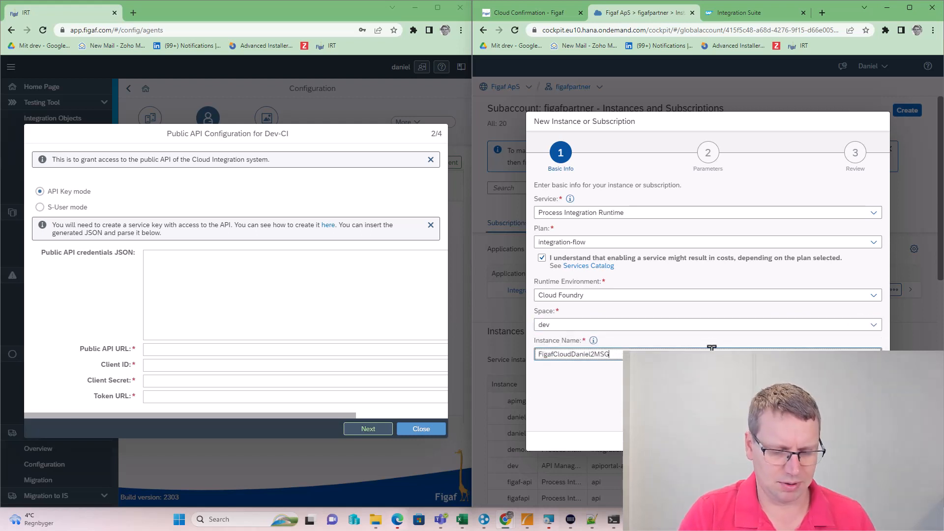
pyautogui.click(806, 441)
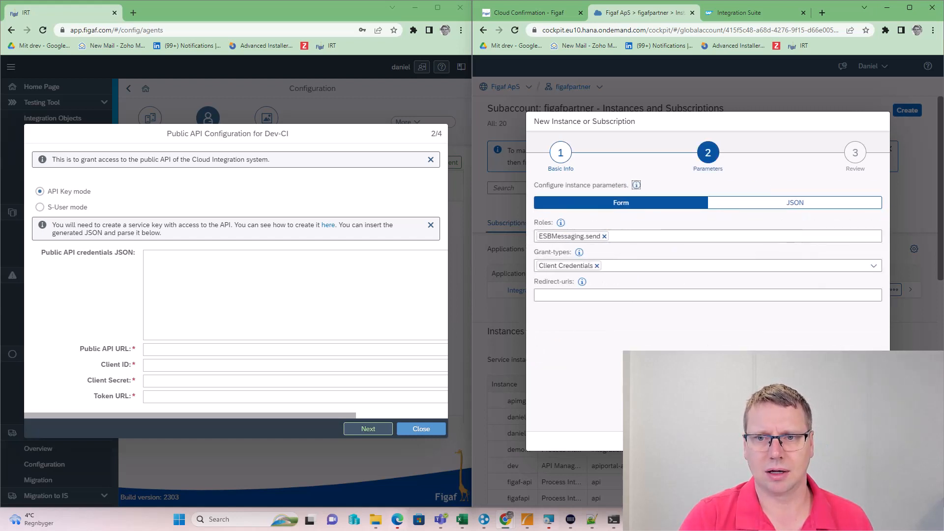
pyautogui.click(748, 236)
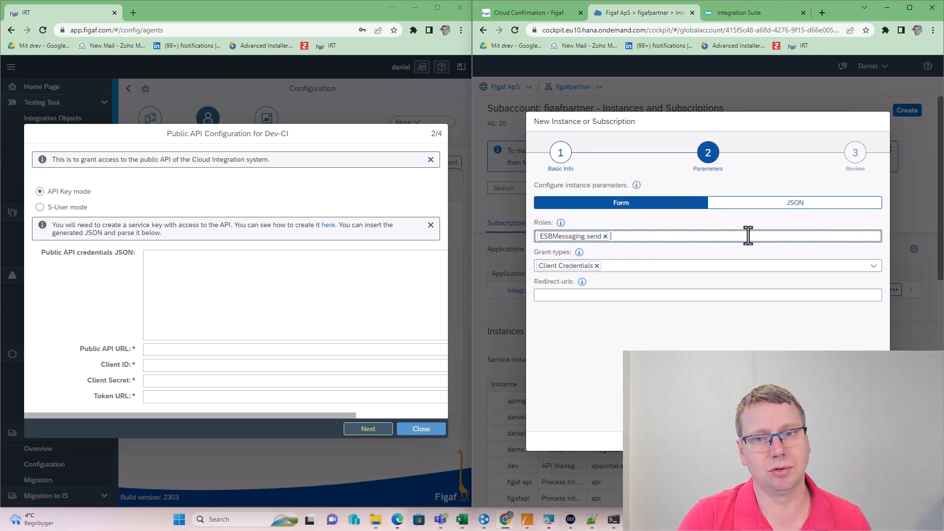
pyautogui.click(811, 441)
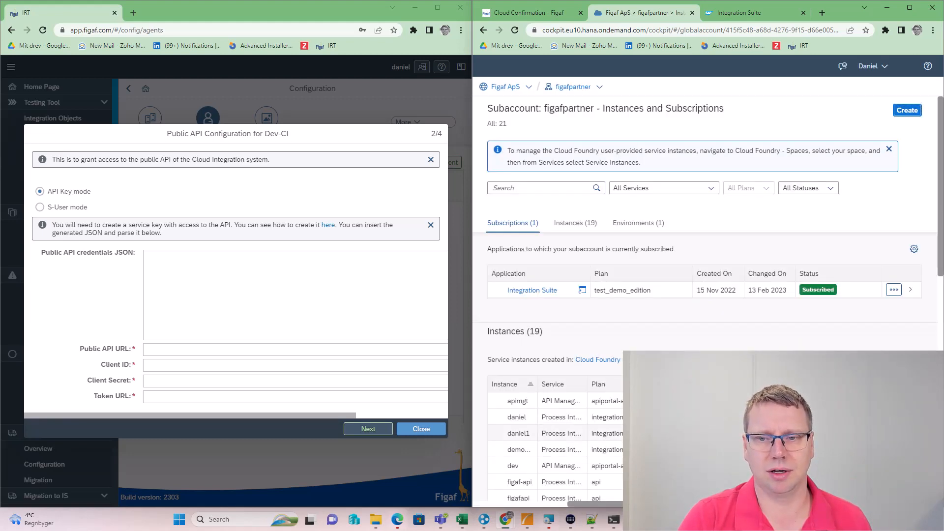
# Add service key FigafCloudDaniel2API to the FigafCloudDaniel2API instance and copy its credentials JSON
pyautogui.scroll(-5, 620, 374)
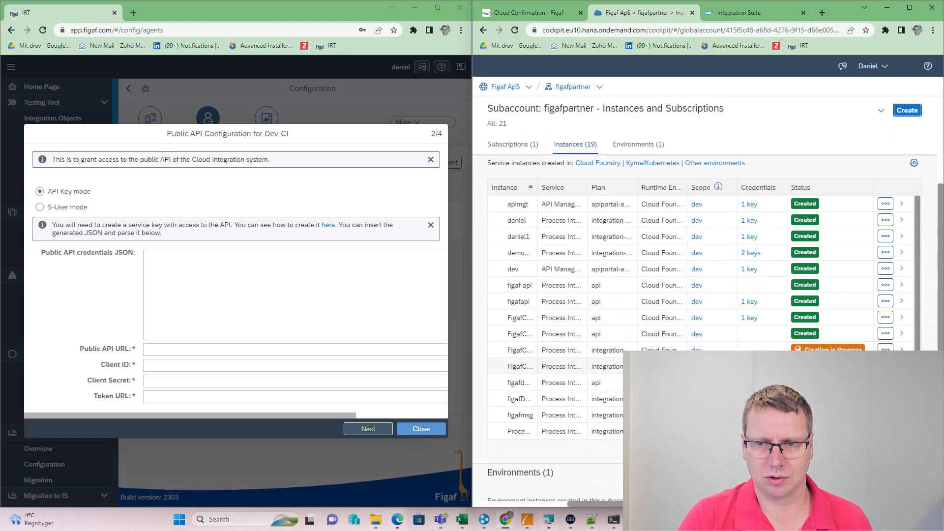
pyautogui.click(901, 333)
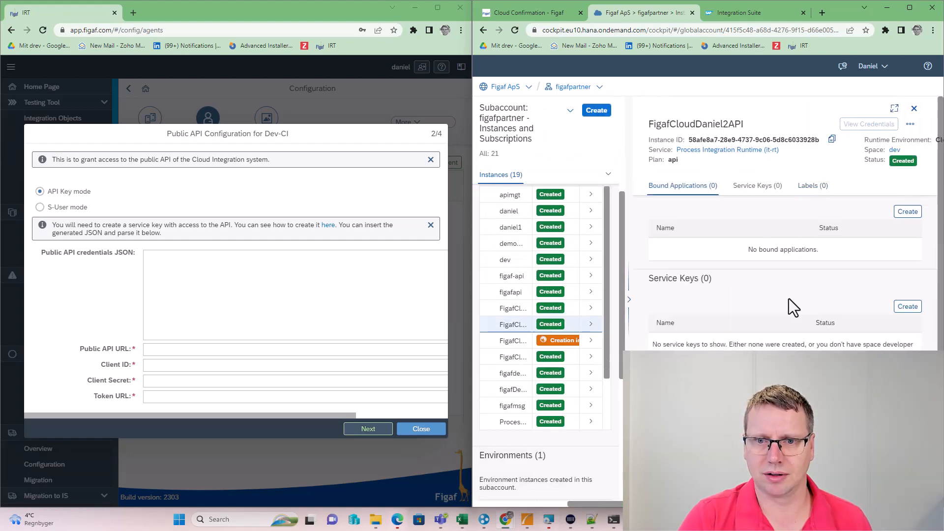
pyautogui.click(908, 306)
pyautogui.write('FigafCloudDaniel2API')
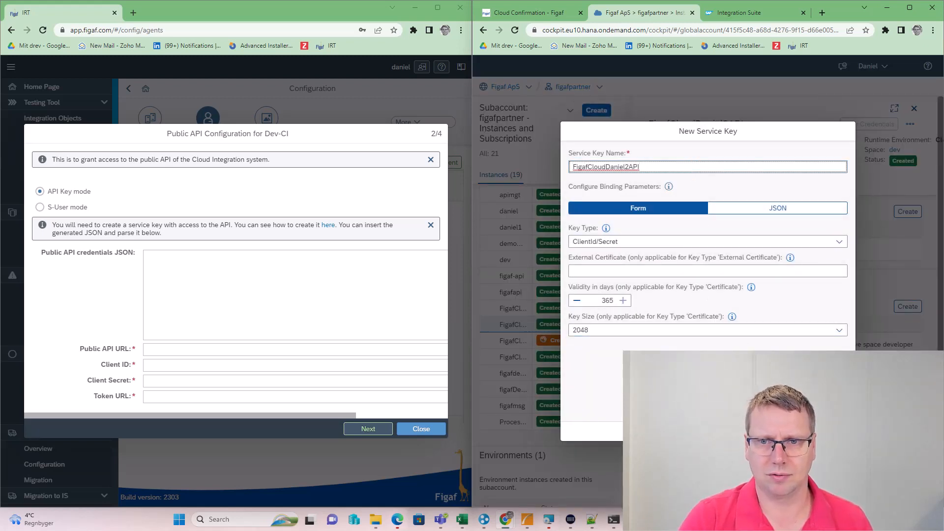
pyautogui.click(807, 431)
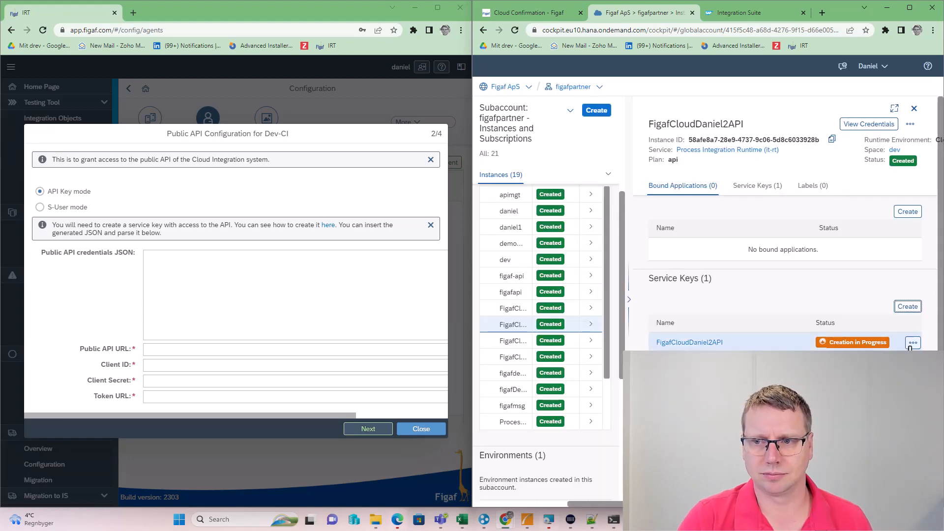
pyautogui.click(902, 363)
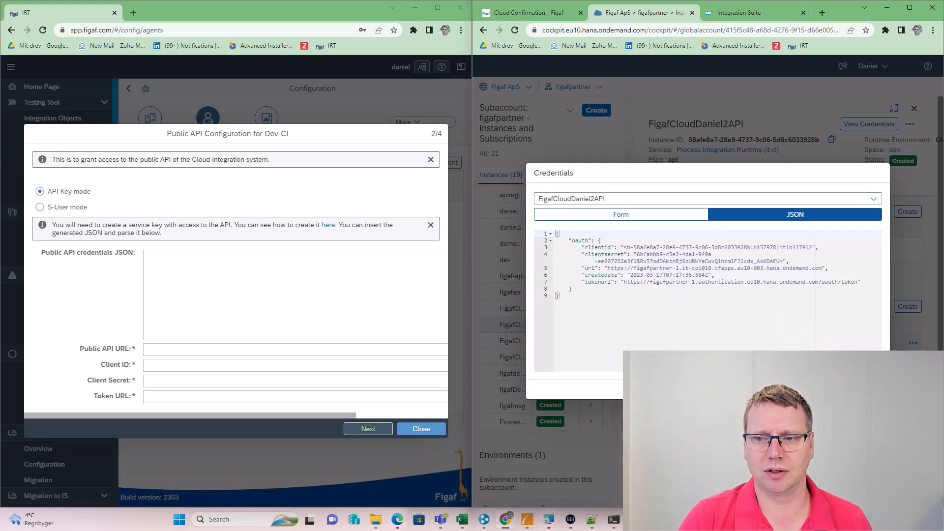
pyautogui.click(870, 389)
# Paste the service key JSON into Public API credentials, parse it, and pass the connection check
pyautogui.click(209, 270)
pyautogui.hotkey('ctrl', 'v')
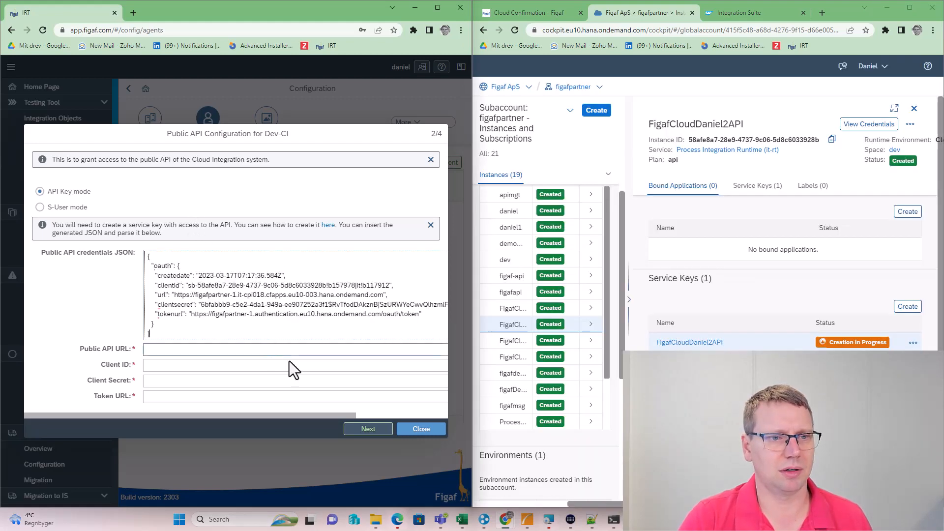
pyautogui.click(370, 428)
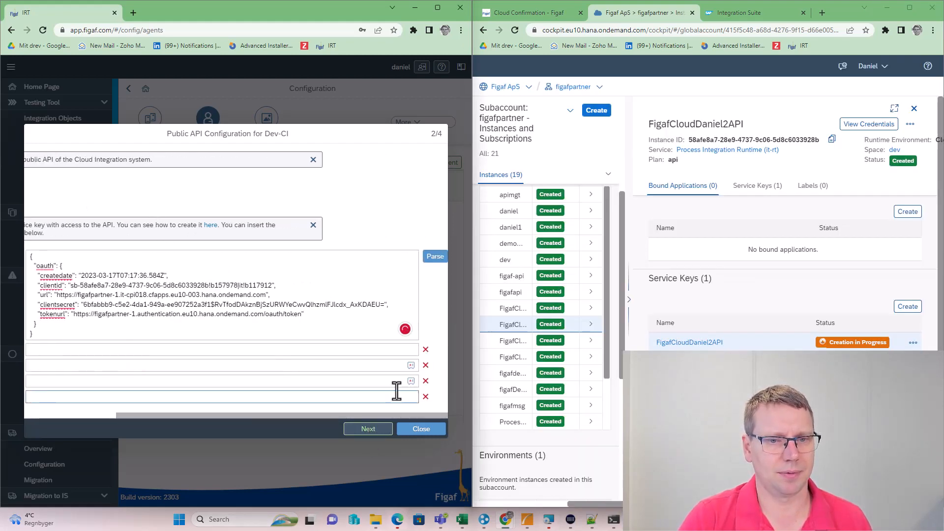
pyautogui.click(435, 256)
pyautogui.click(372, 429)
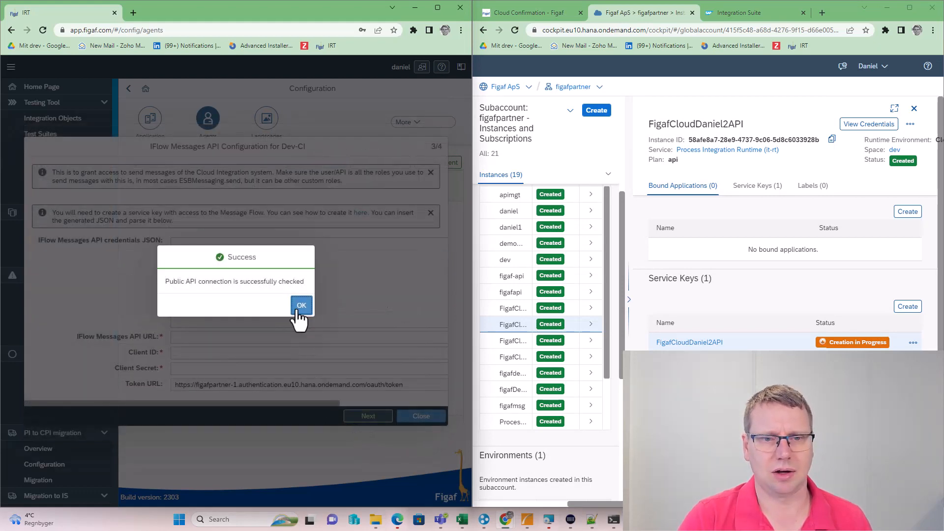
pyautogui.click(301, 306)
pyautogui.click(591, 341)
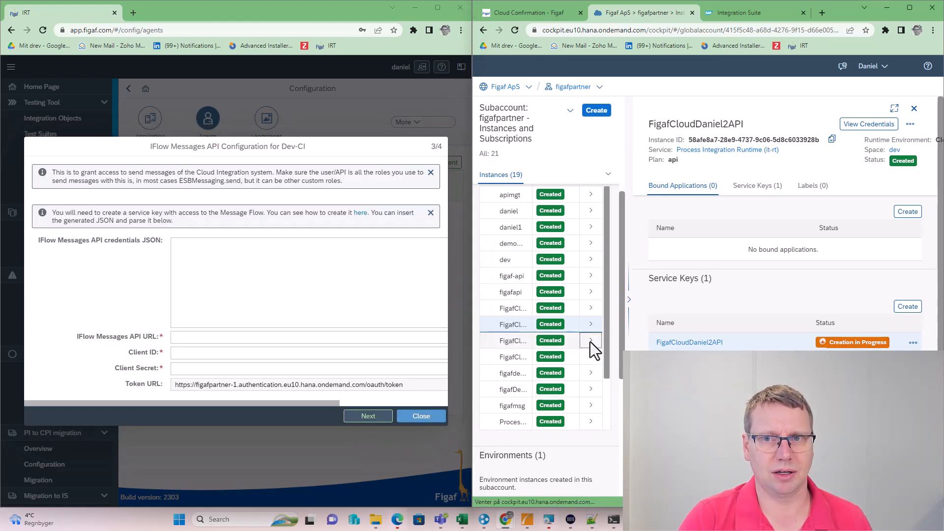
# Create service key FigafCloudMsg for FigafCloudDaniel2MSG and copy its credentials JSON
pyautogui.click(908, 306)
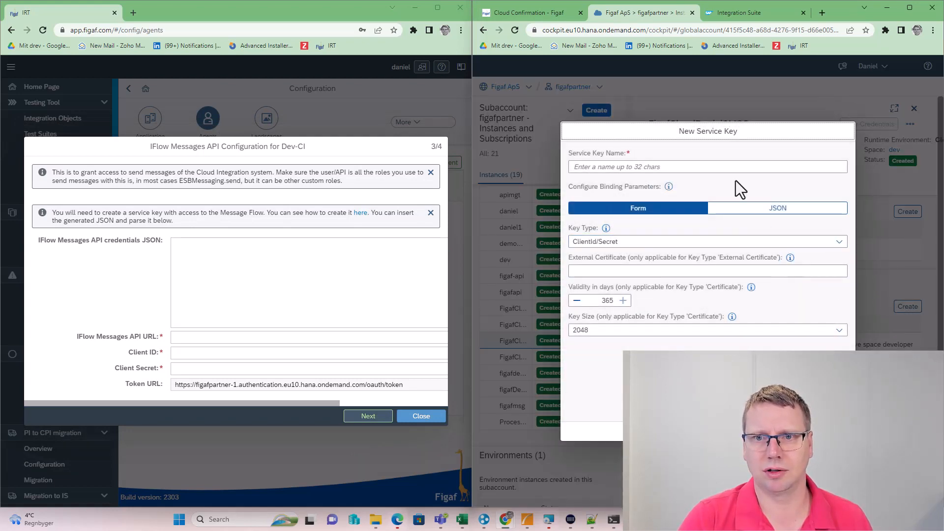
pyautogui.click(715, 167)
pyautogui.write('{  "oauth": {    "createdate":')
pyautogui.hotkey('ctrl', 'z')
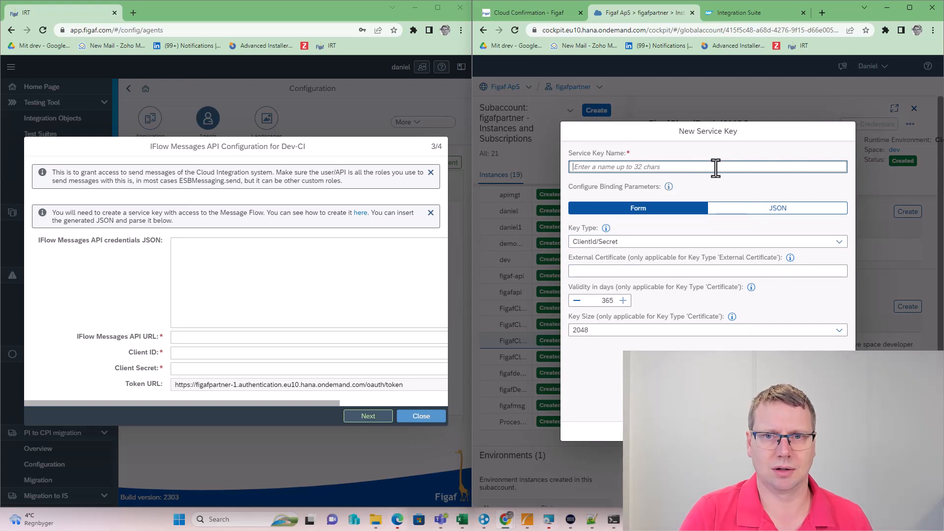
pyautogui.write('FigafCloudMsg')
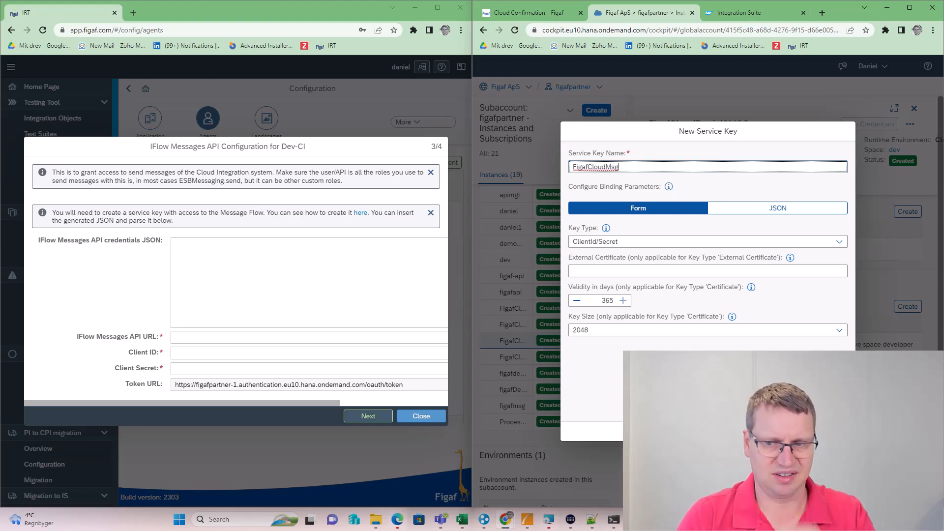
pyautogui.press('Return')
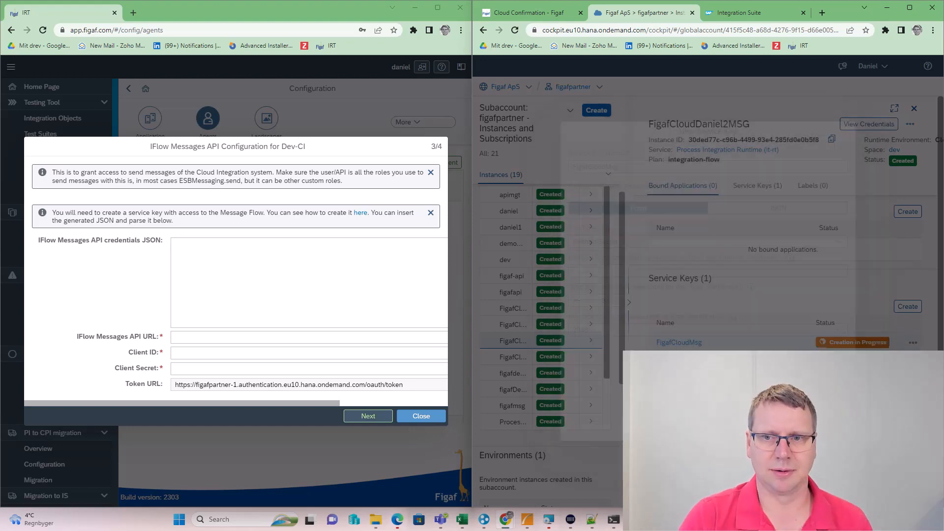
pyautogui.click(922, 344)
pyautogui.click(915, 344)
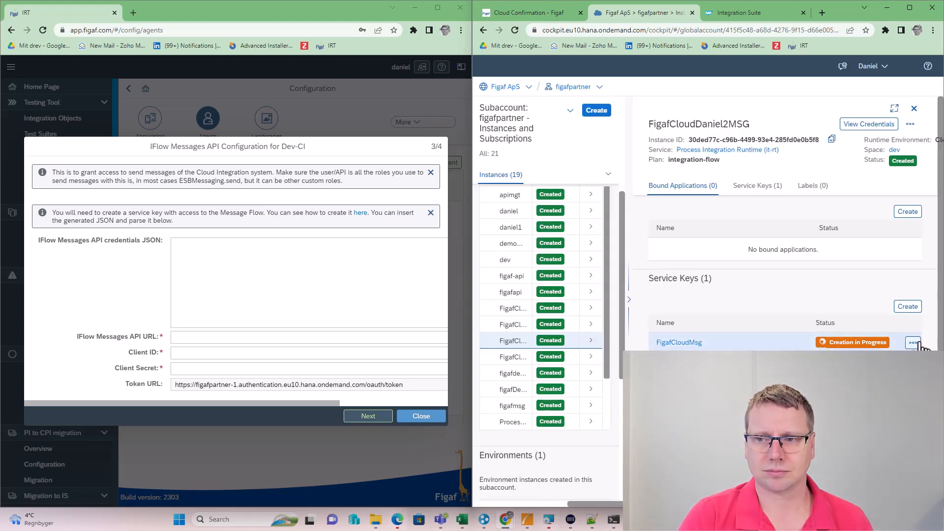
pyautogui.click(904, 363)
pyautogui.click(782, 389)
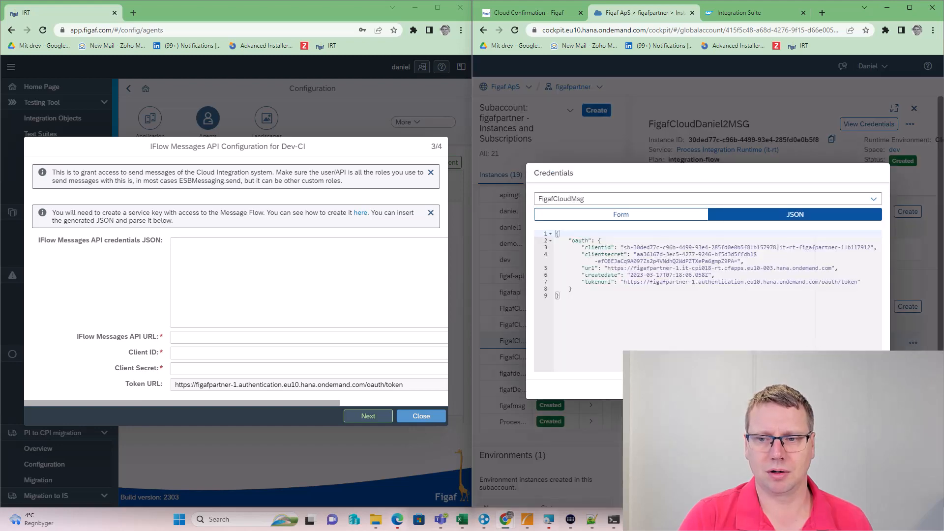
pyautogui.click(331, 310)
# Paste the FigafCloudMsg JSON, parse it into URL, client ID and secret, and save
pyautogui.hotkey('ctrl', 'v')
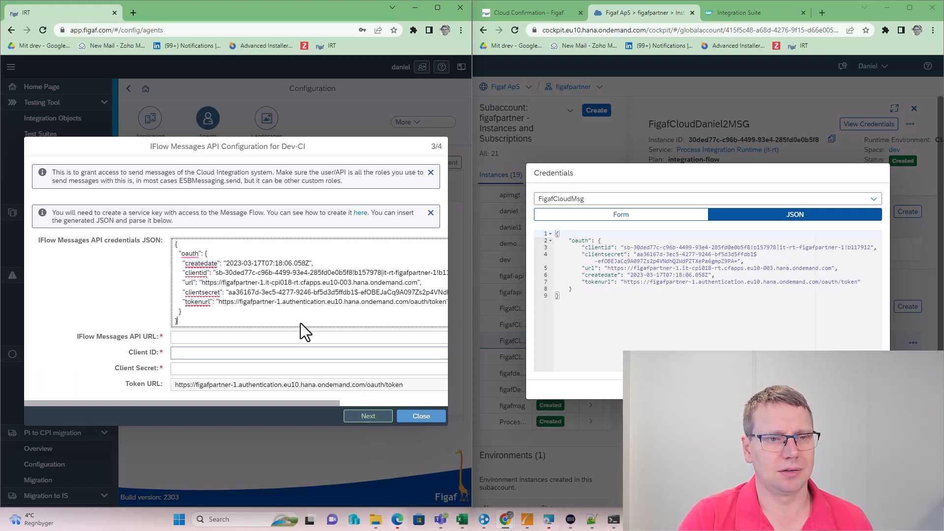
pyautogui.click(374, 423)
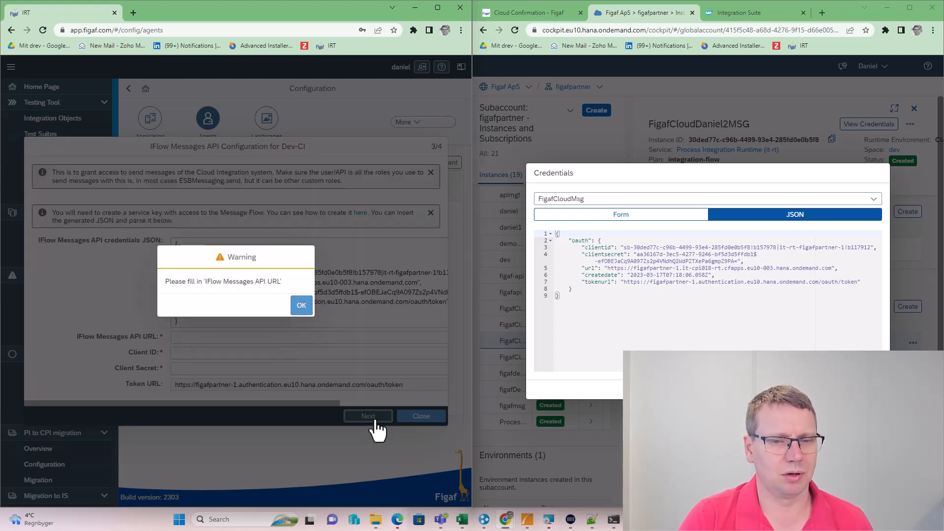
pyautogui.click(303, 308)
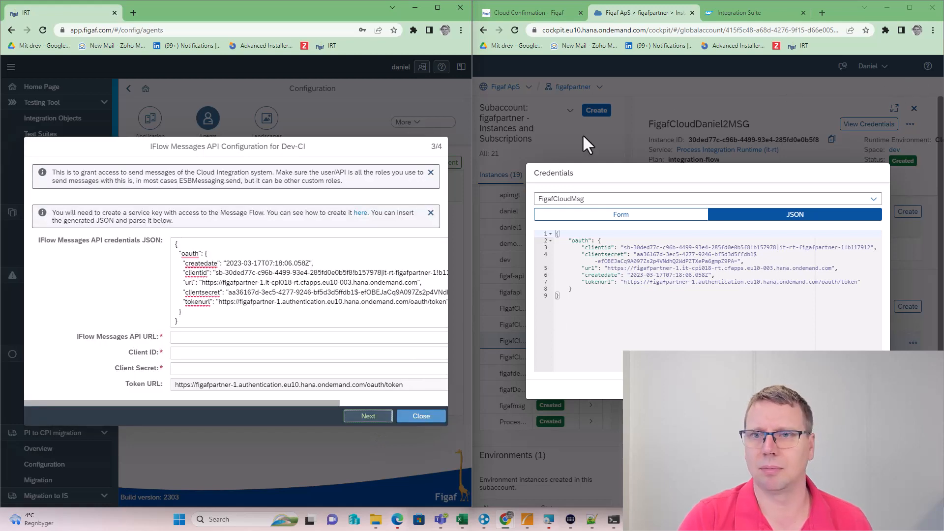
pyautogui.moveTo(473, 191); pyautogui.dragTo(588, 190)
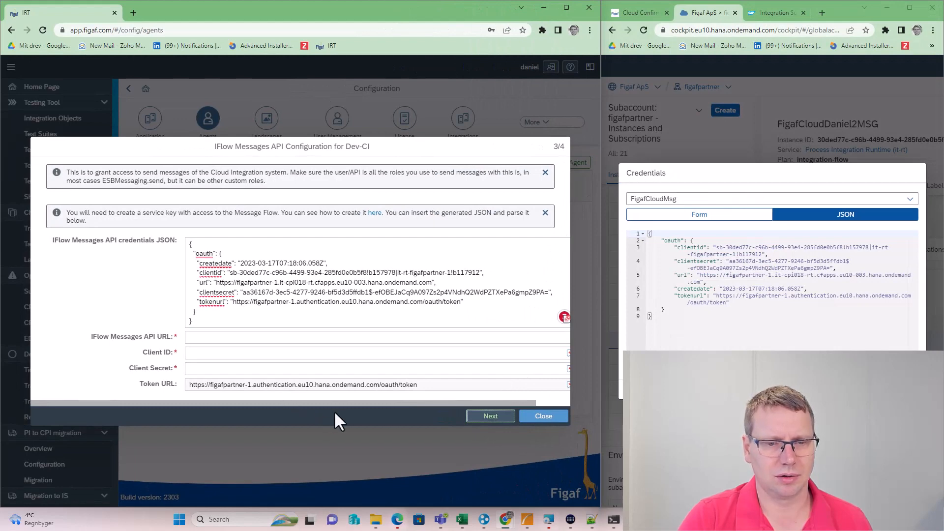
pyautogui.moveTo(337, 403); pyautogui.dragTo(485, 364)
pyautogui.click(557, 244)
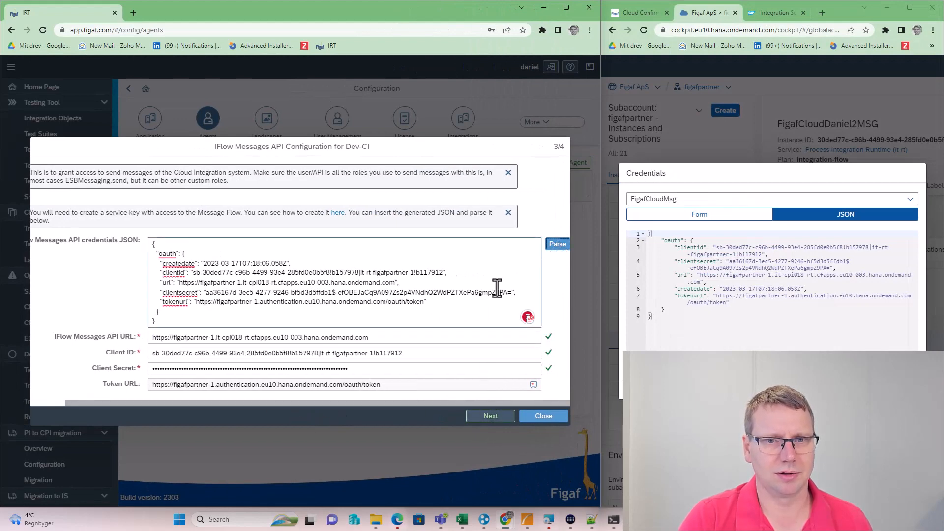
pyautogui.click(484, 416)
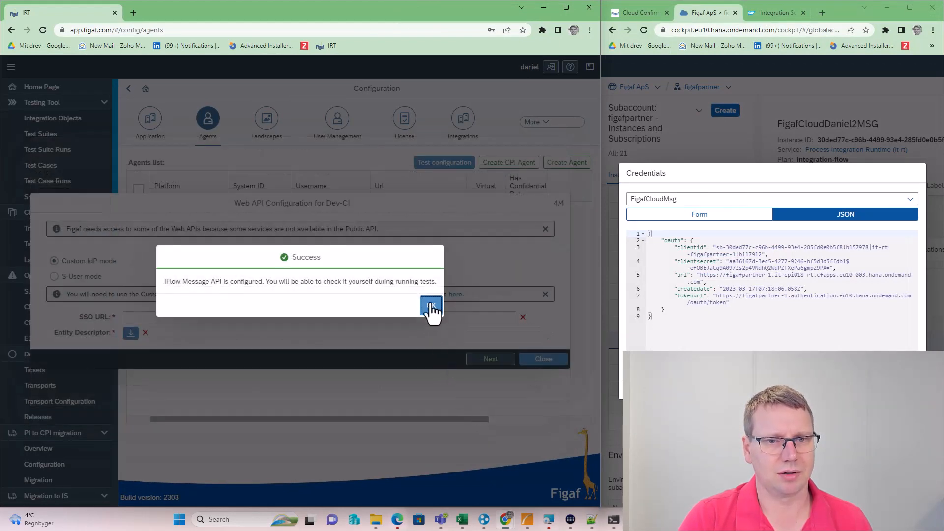
pyautogui.click(431, 306)
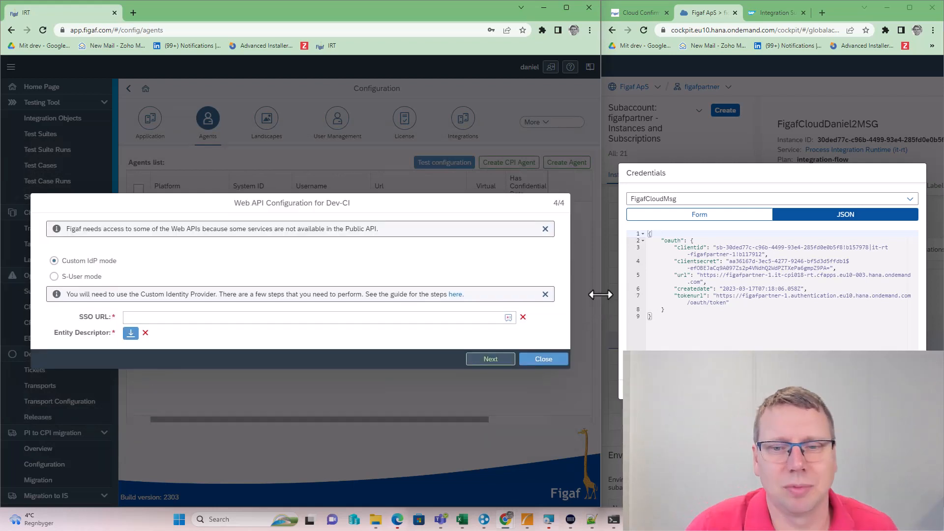
# Download the figafpartner subaccount's SAML metadata from Trust Configuration and open the XML in the browser
pyautogui.moveTo(602, 294); pyautogui.dragTo(505, 285)
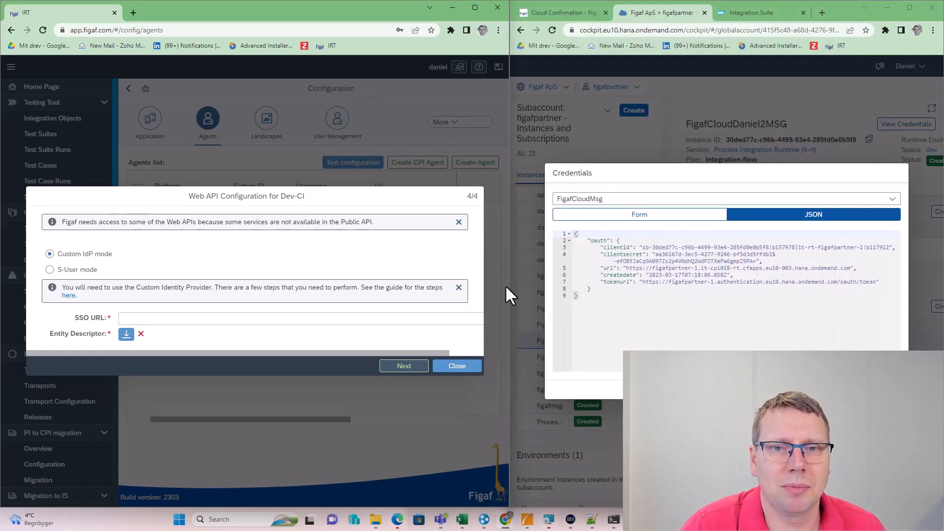
pyautogui.click(889, 389)
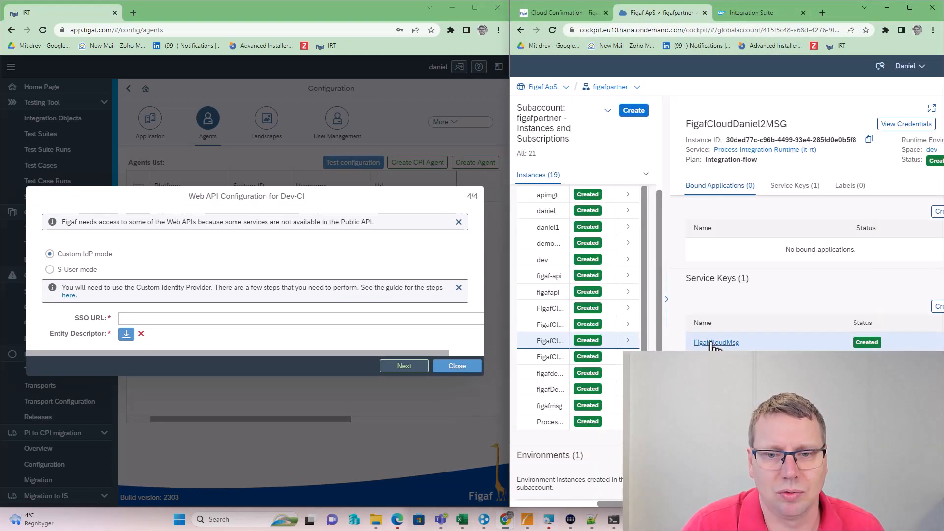
pyautogui.click(609, 89)
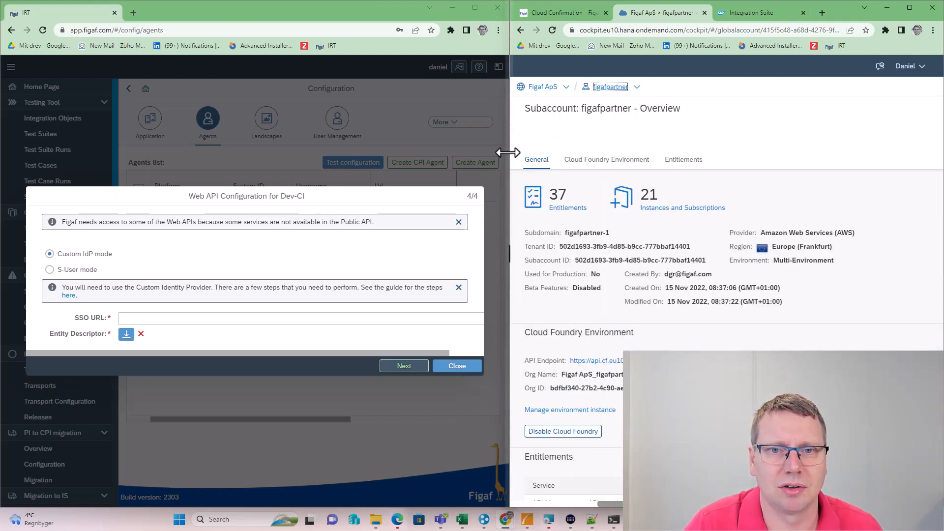
pyautogui.moveTo(505, 151); pyautogui.dragTo(455, 151)
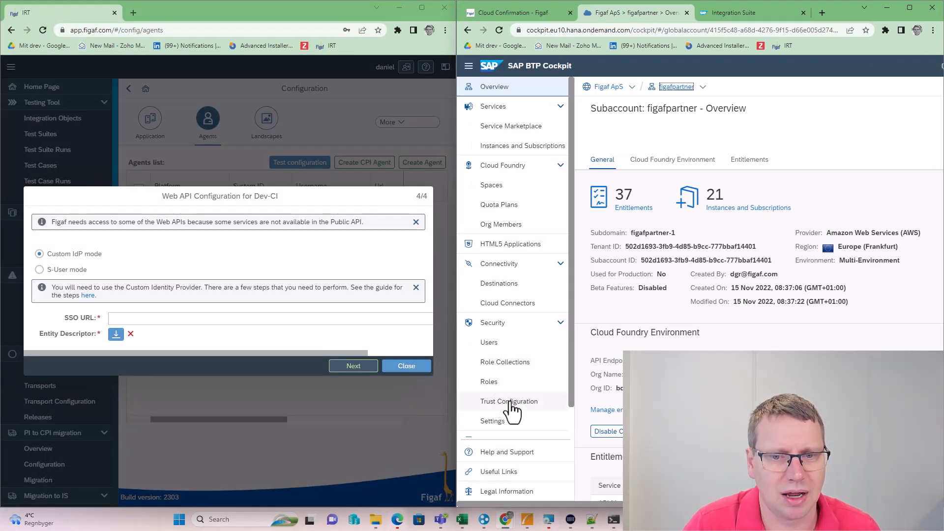
pyautogui.click(510, 404)
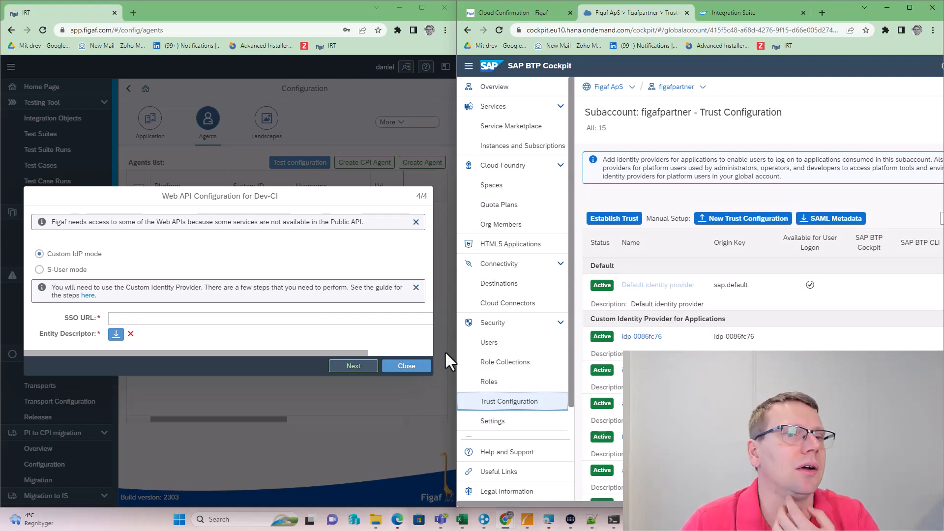
pyautogui.click(821, 225)
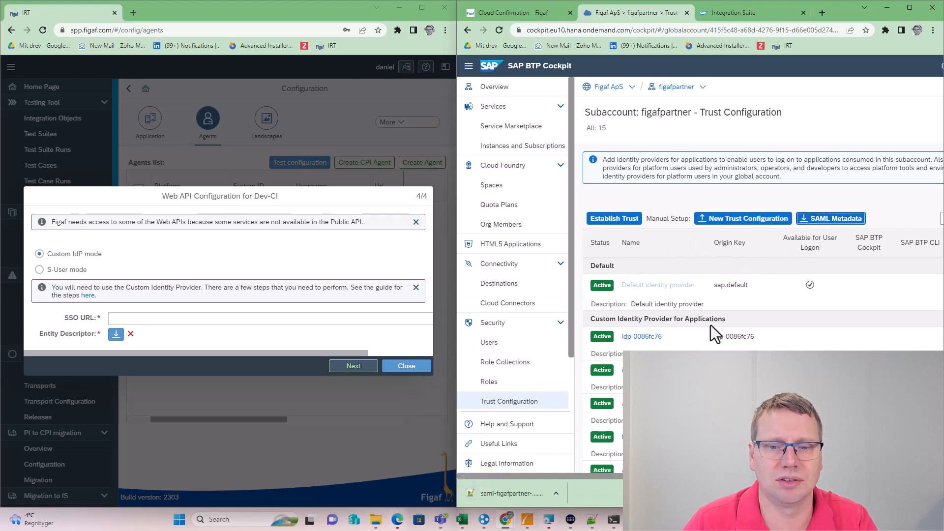
pyautogui.moveTo(523, 491); pyautogui.dragTo(821, 12)
pyautogui.scroll(-6, 624, 238)
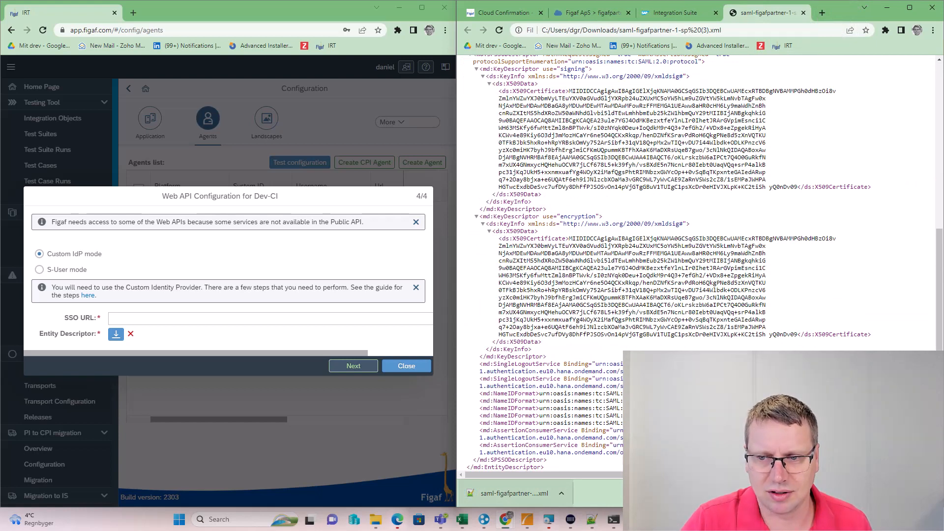
# Paste the assertion consumer service URL as the SSO URL and download entity-descriptor (4).xml
pyautogui.moveTo(817, 430); pyautogui.dragTo(771, 438)
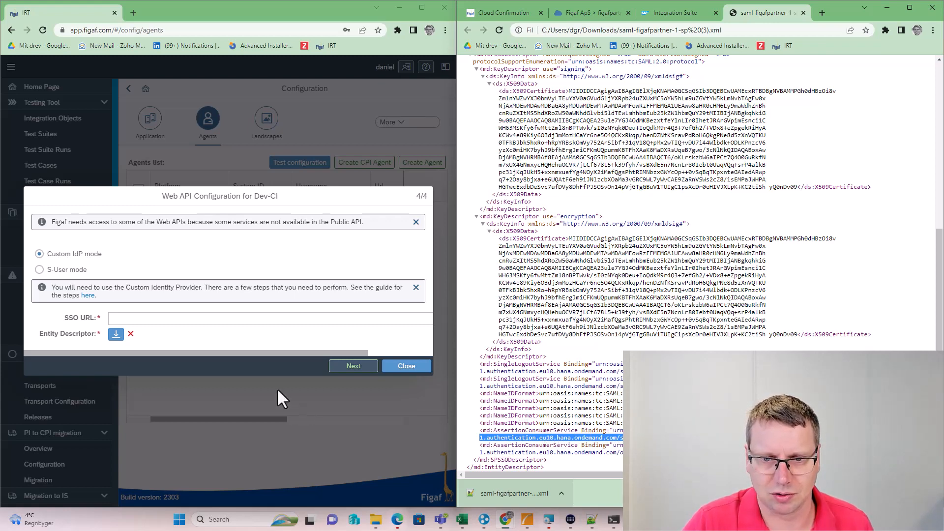
pyautogui.click(217, 319)
pyautogui.write('https://figafpartner-1.authentication.eu10.hana.ondemand.com/saml/SSO/alias/figafpartner-1.aws-live-eu10')
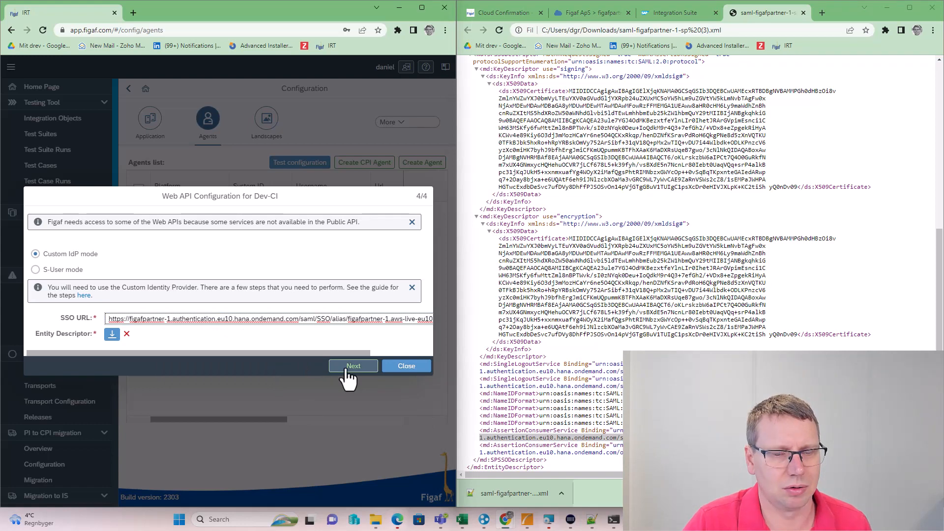
pyautogui.click(113, 335)
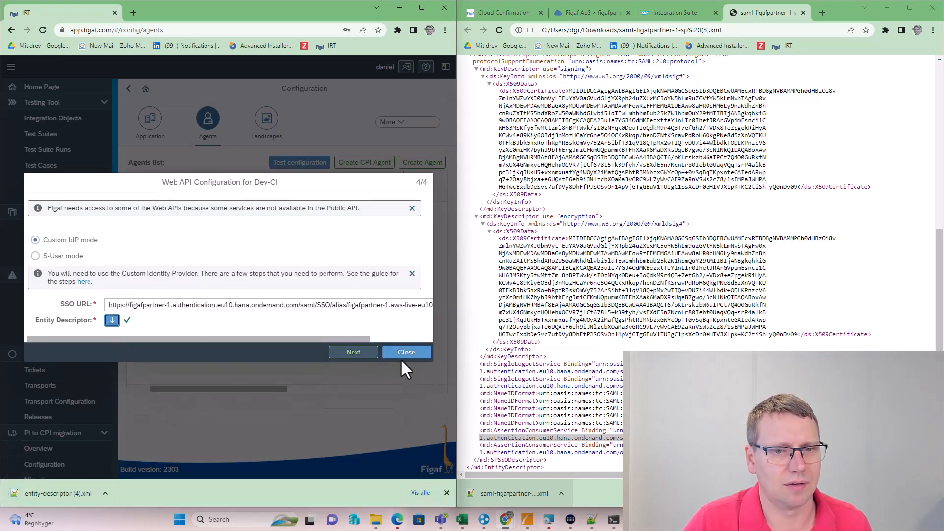
# Create a new trust configuration from entity-descriptor (4).xml metadata, named Figafcloud90, with user logon disabled
pyautogui.click(597, 13)
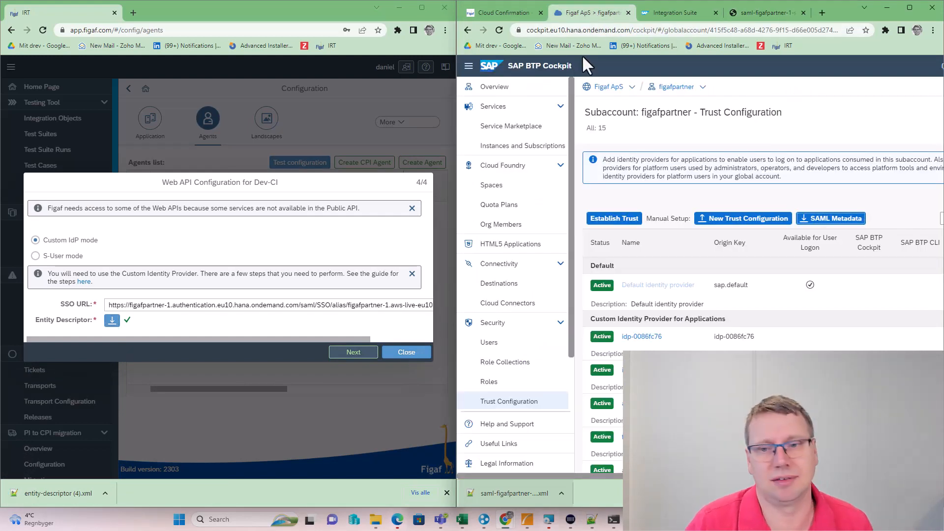
pyautogui.click(732, 221)
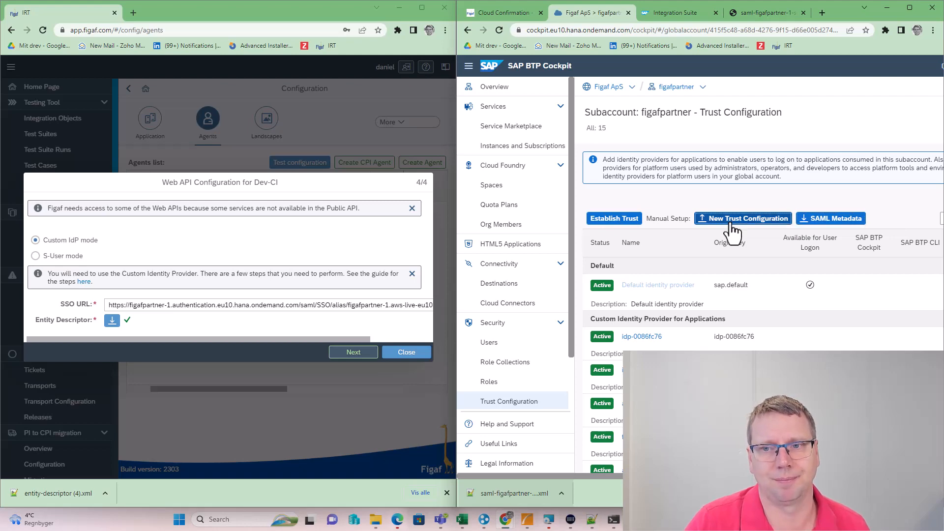
pyautogui.click(889, 141)
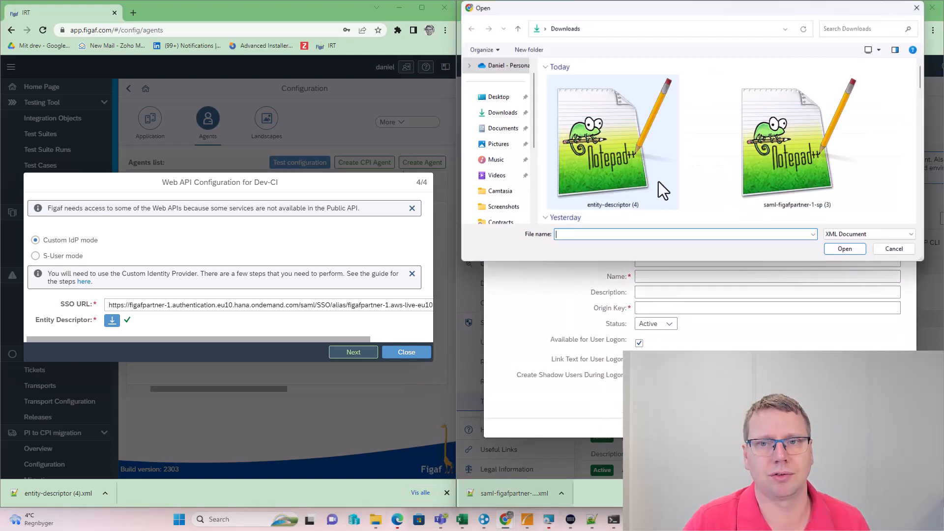
pyautogui.doubleClick(593, 161)
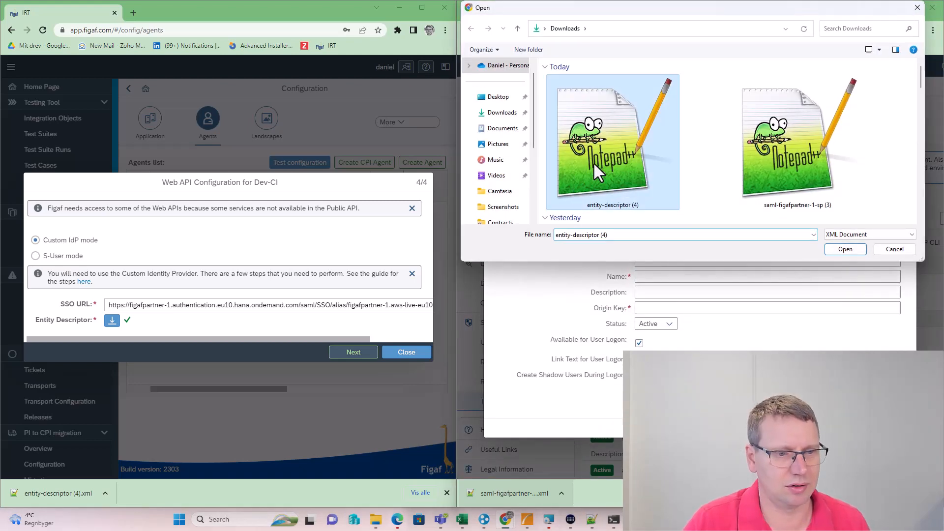
pyautogui.click(653, 277)
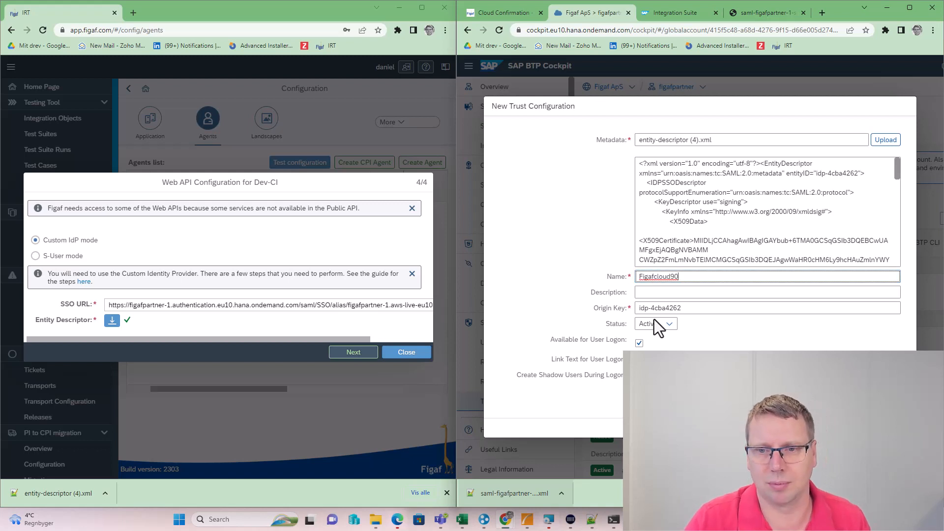
pyautogui.click(639, 343)
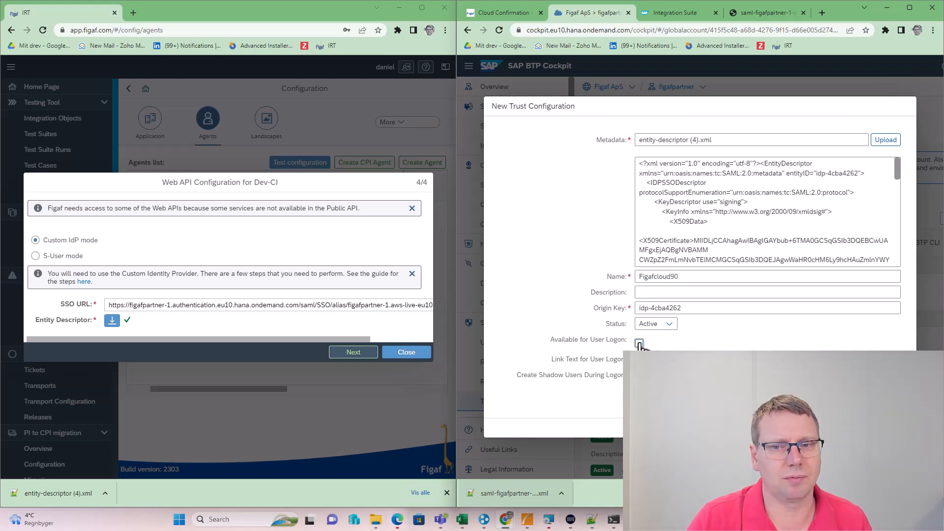
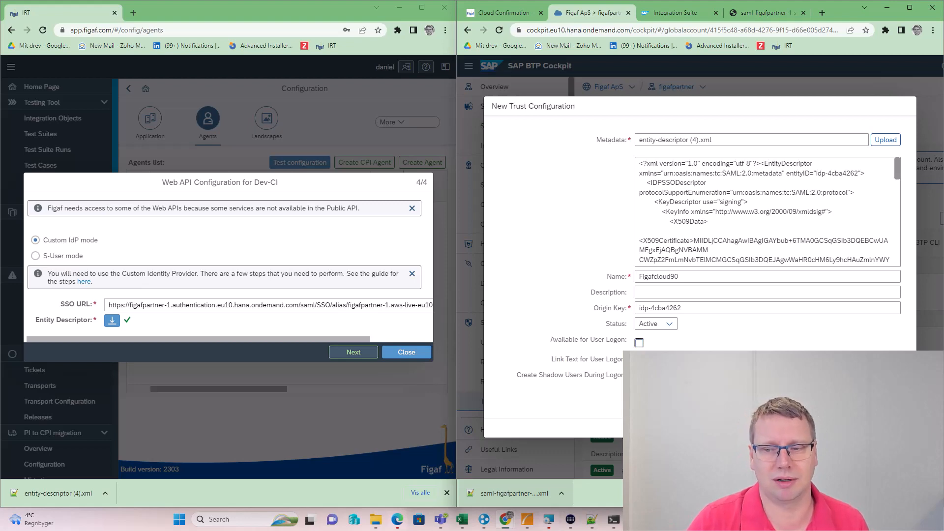
# Save the Figafcloud90 trust configuration, then open its Role Collection Mappings from the identity provider list
pyautogui.click(869, 427)
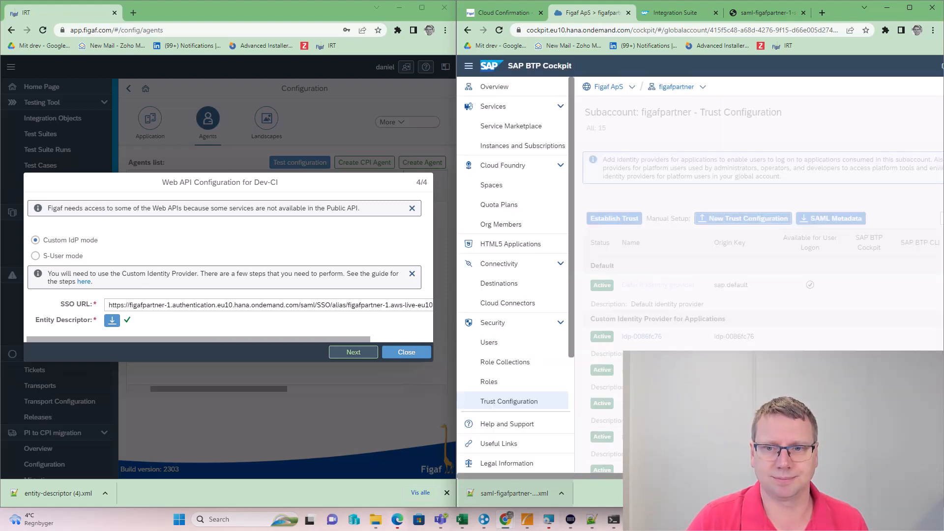
pyautogui.scroll(-4, 762, 275)
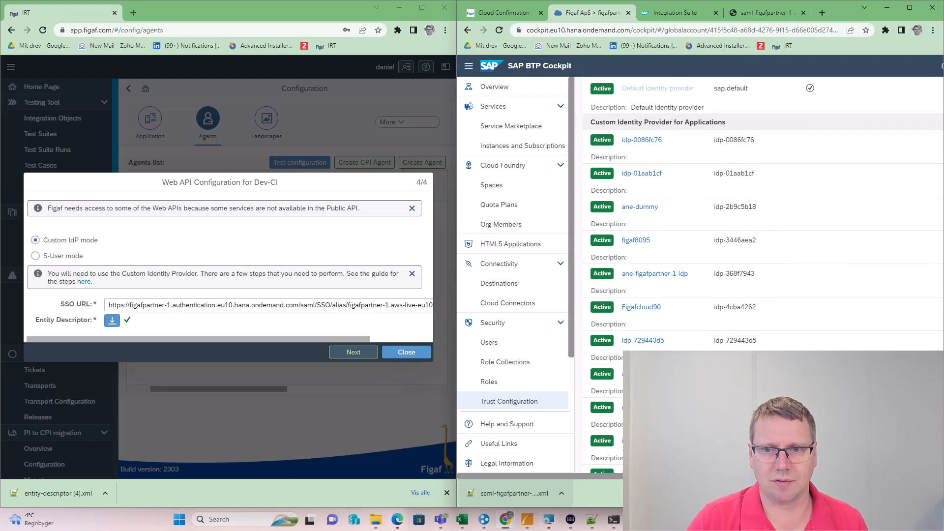
pyautogui.click(642, 308)
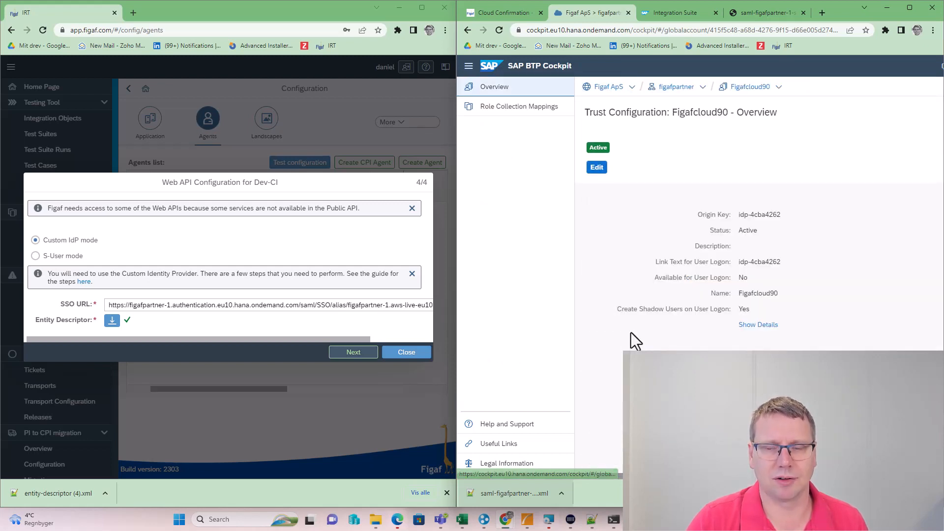
pyautogui.click(551, 107)
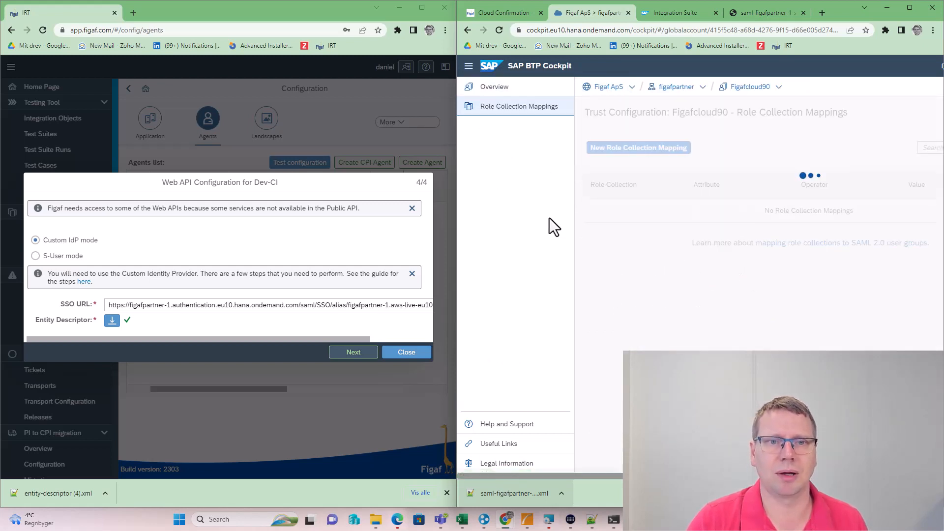
# Map the PI_Administrator role collection to attribute Groups with value Admin
pyautogui.click(649, 149)
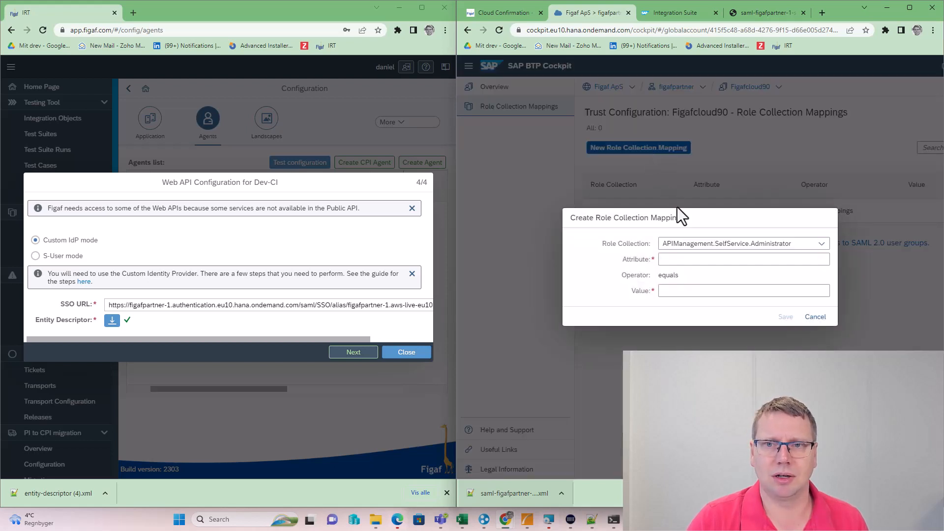
pyautogui.click(827, 246)
pyautogui.scroll(-3, 743, 300)
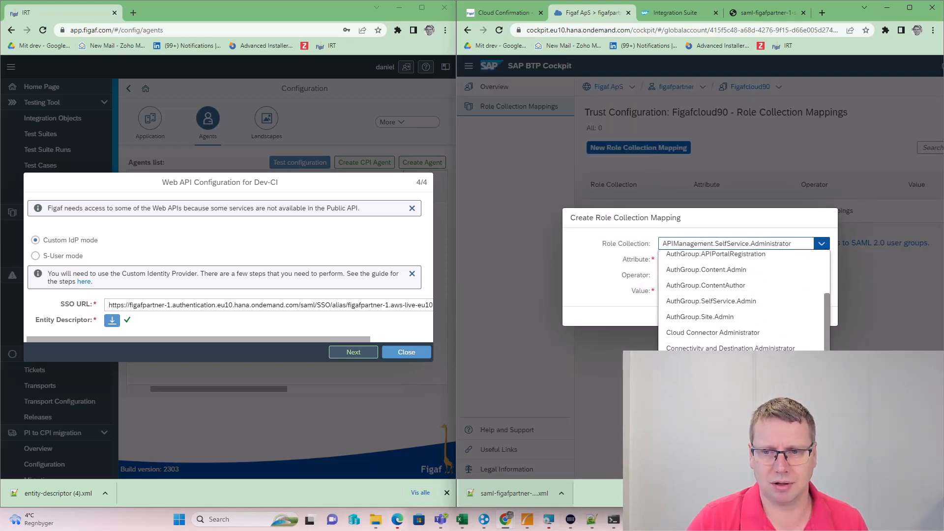
pyautogui.scroll(-5, 743, 300)
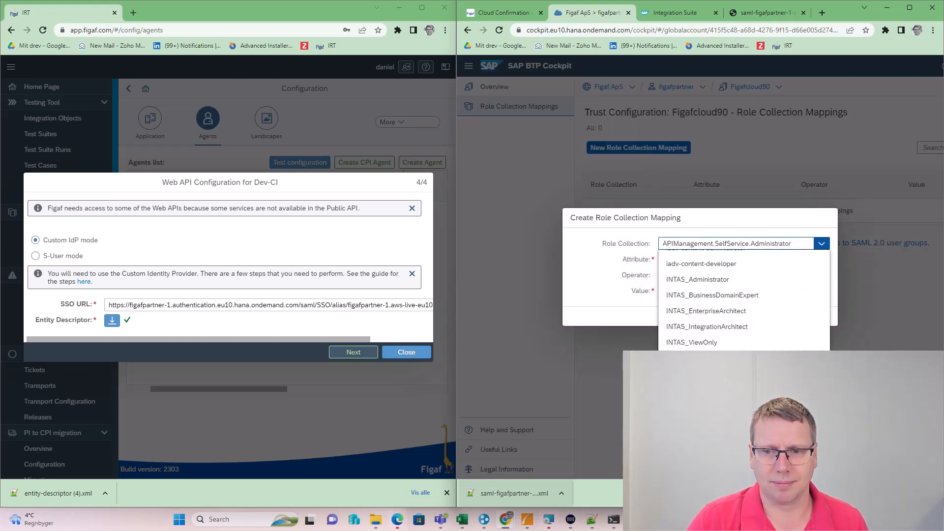
pyautogui.click(732, 369)
pyautogui.click(735, 262)
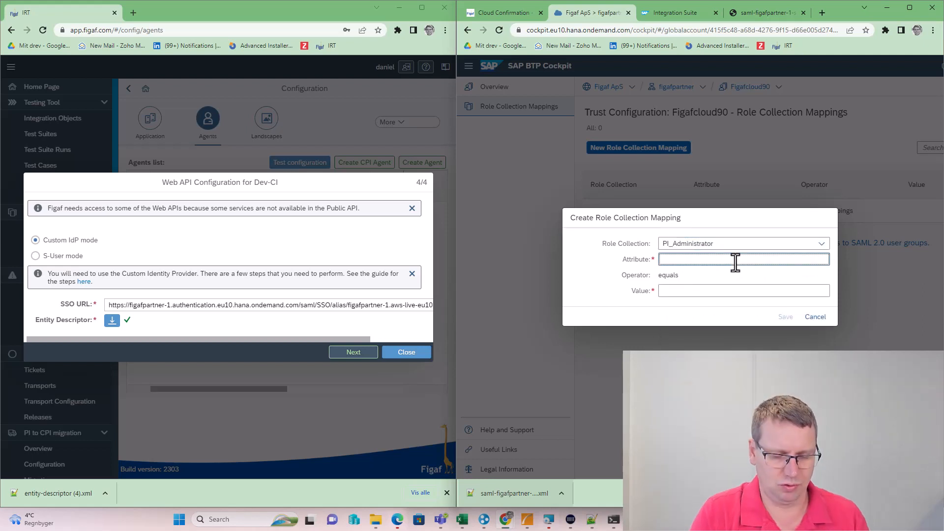
pyautogui.write('Groups')
pyautogui.press('Tab')
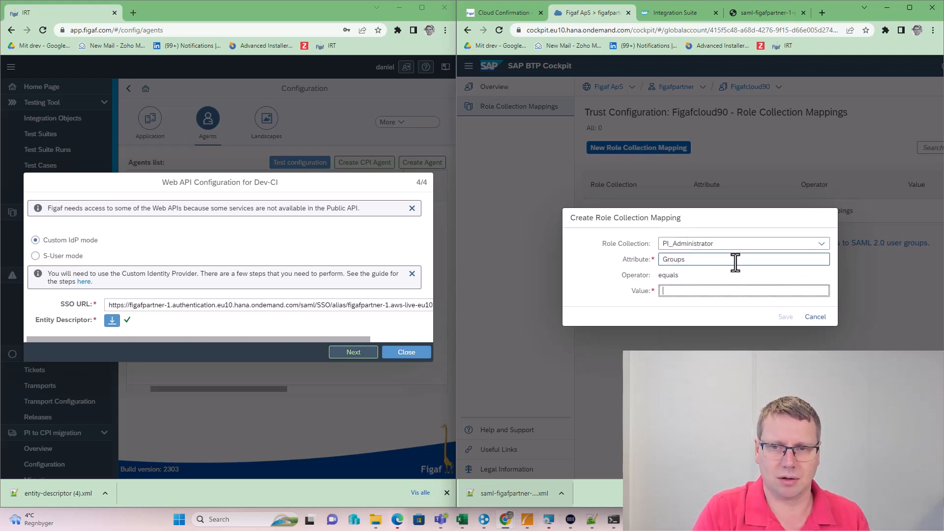
pyautogui.write('Asd')
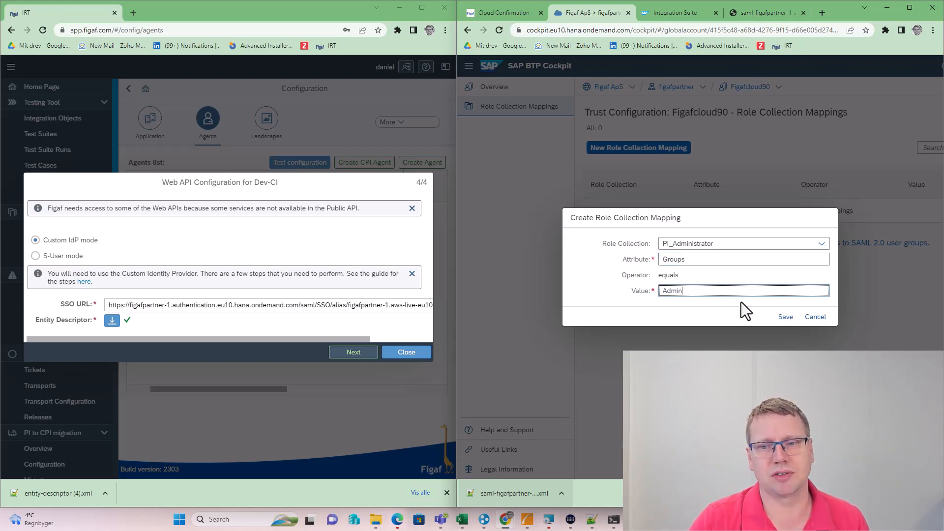
pyautogui.click(778, 318)
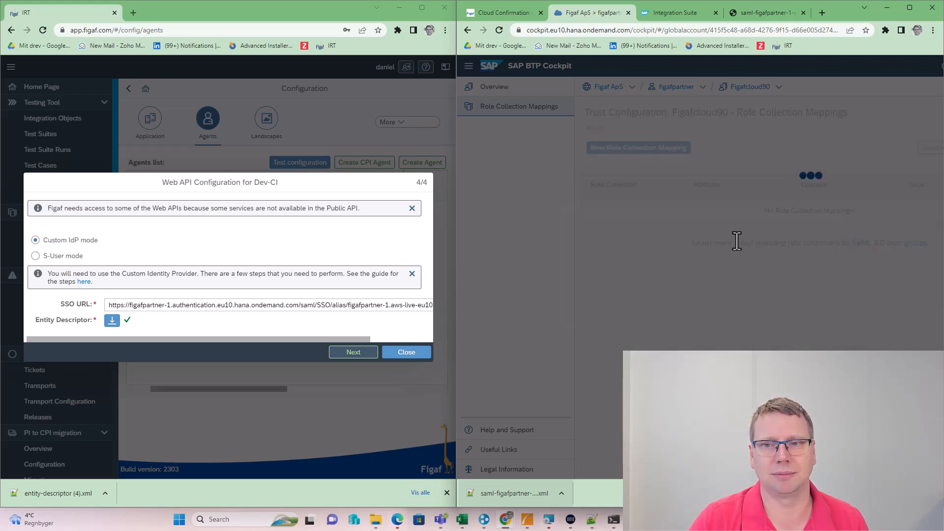
# Map the PI_Business_Expert role collection to attribute Groups with value Admin
pyautogui.click(655, 153)
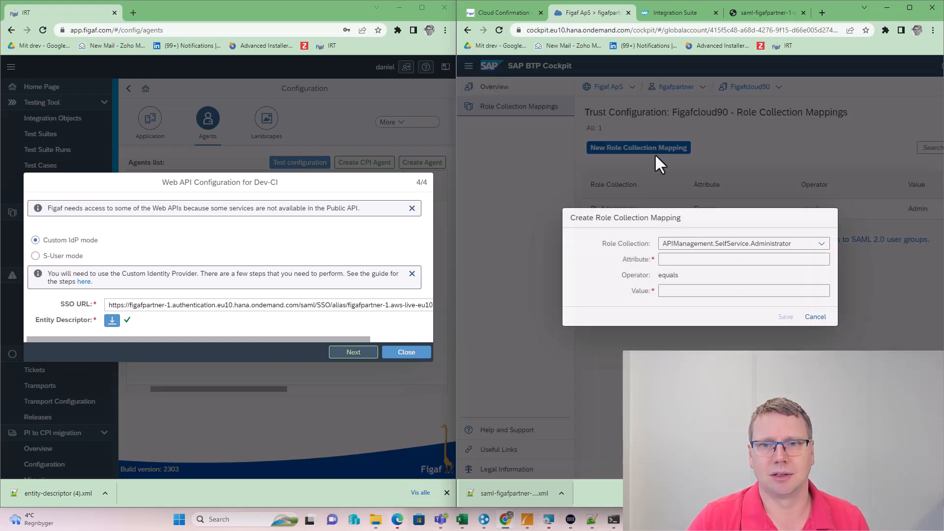
pyautogui.click(821, 244)
pyautogui.scroll(-5, 738, 307)
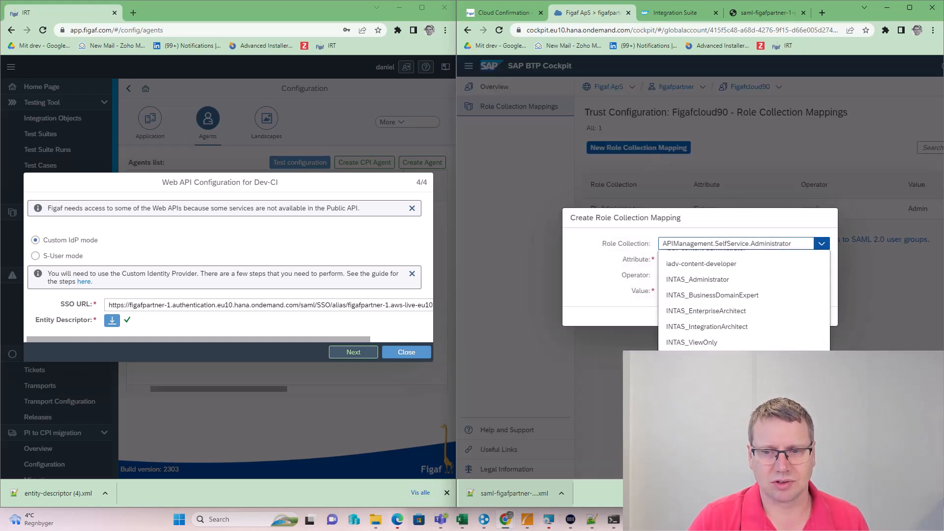
pyautogui.click(692, 374)
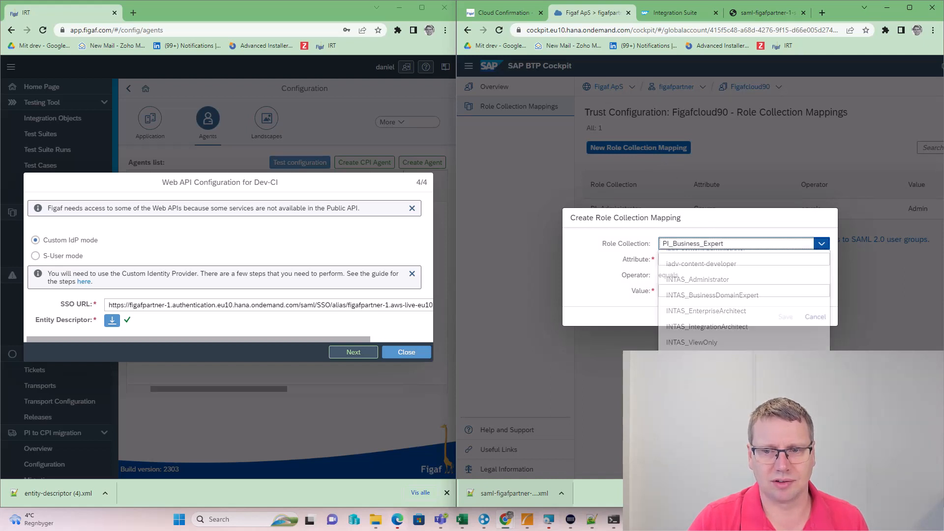
pyautogui.click(691, 259)
pyautogui.write('Groups')
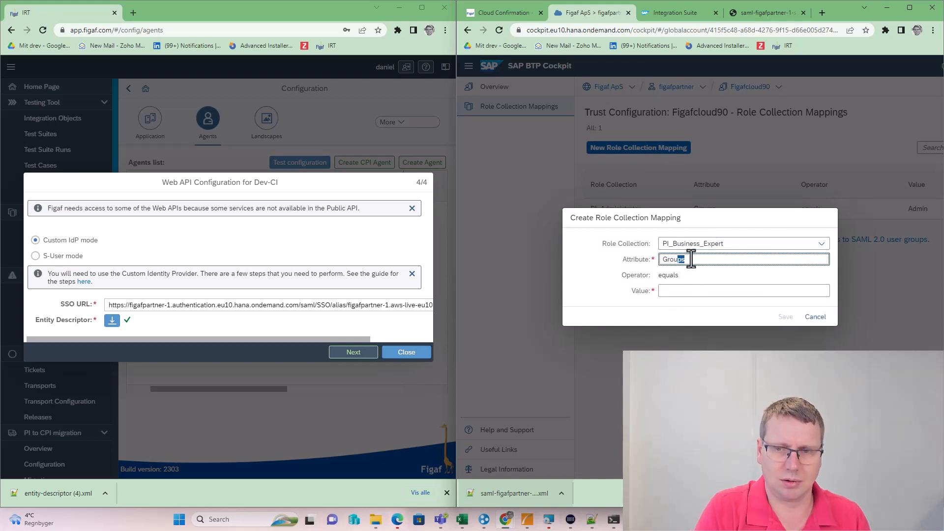
pyautogui.press('Tab')
pyautogui.write('A')
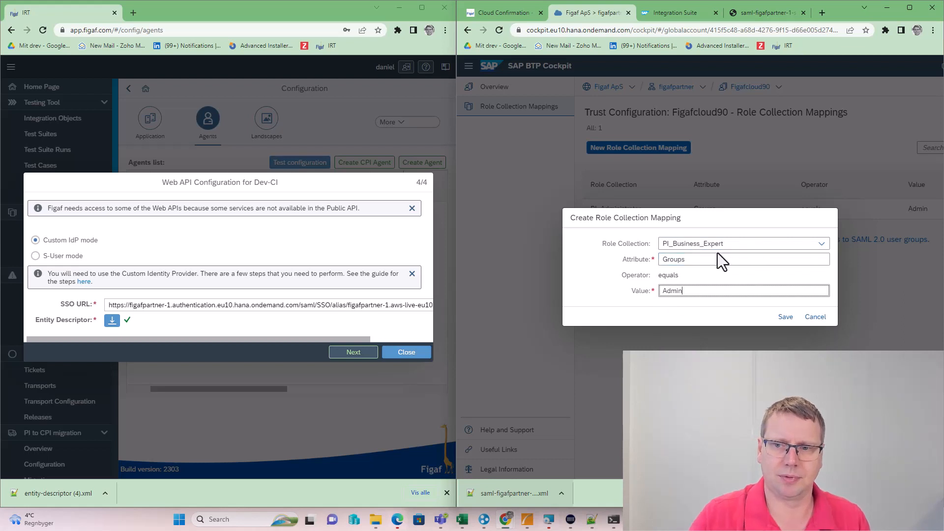
pyautogui.click(785, 317)
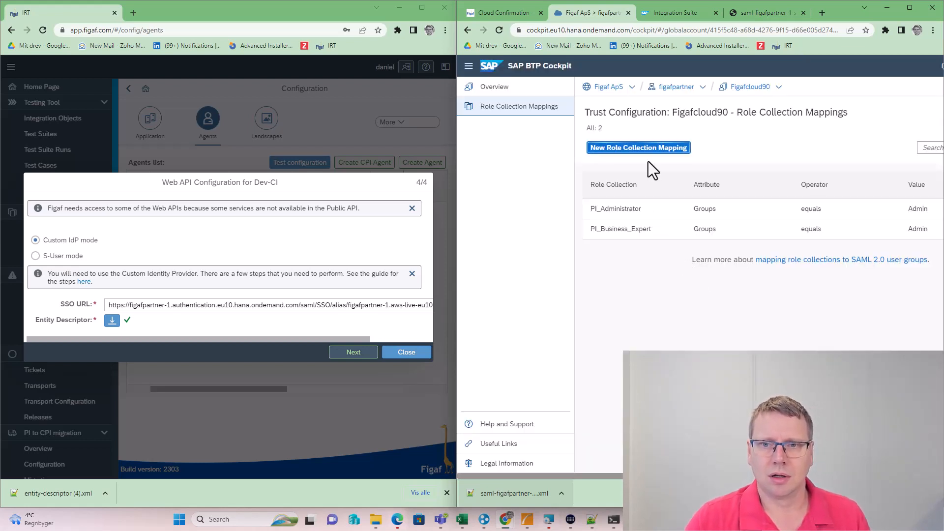
# Map the PI_Integration_Developer role collection to attribute Groups with value Admin
pyautogui.click(647, 150)
pyautogui.click(820, 244)
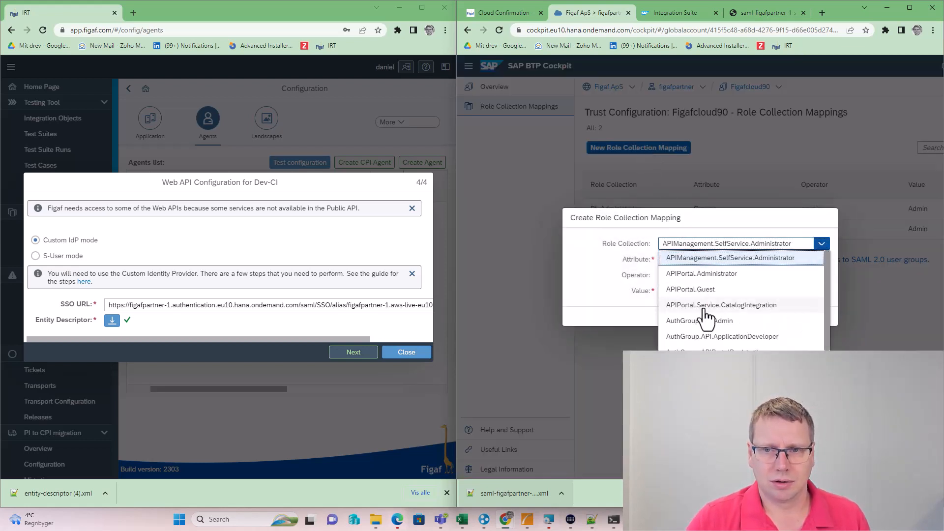
pyautogui.scroll(-5, 707, 317)
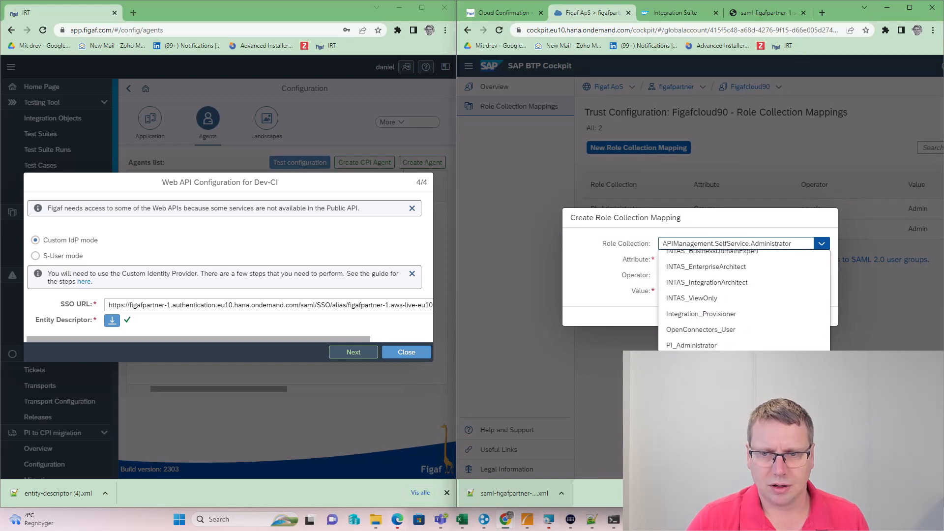
pyautogui.click(700, 377)
pyautogui.click(692, 261)
pyautogui.write('Groups')
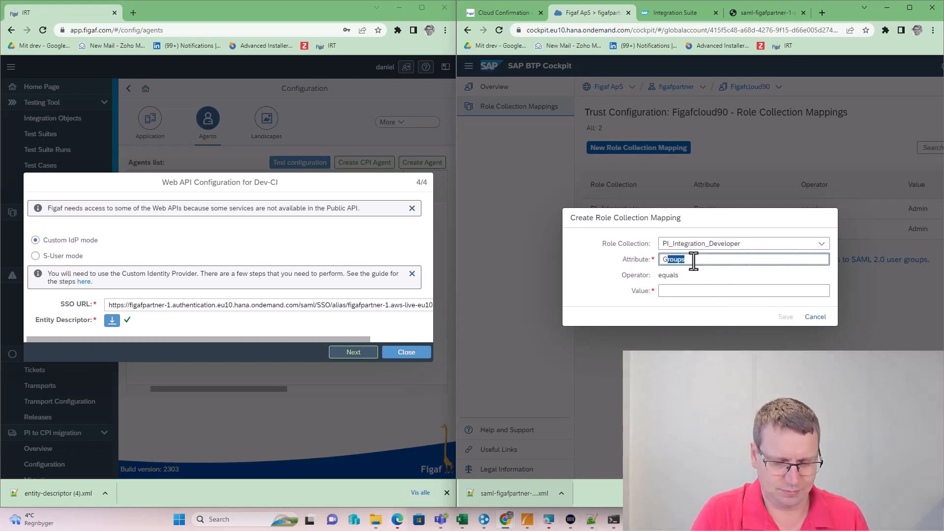
pyautogui.press('Tab')
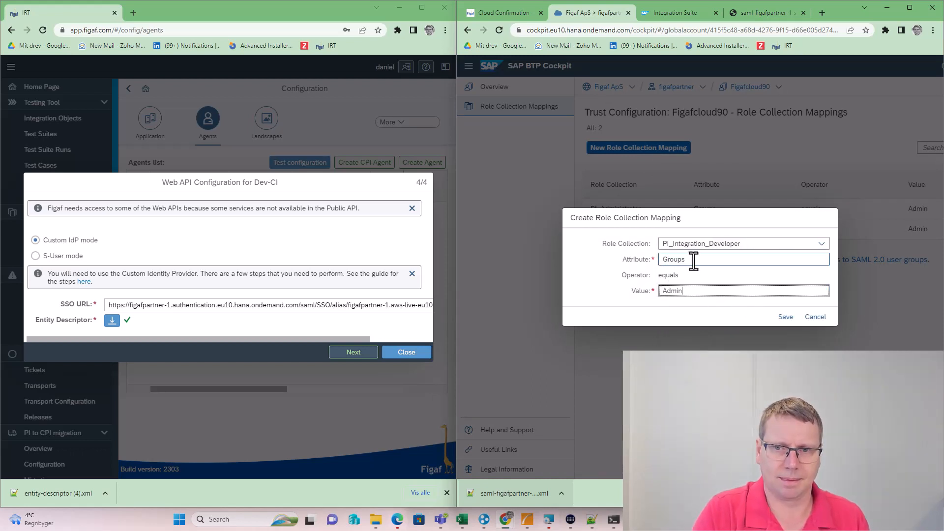
pyautogui.click(785, 317)
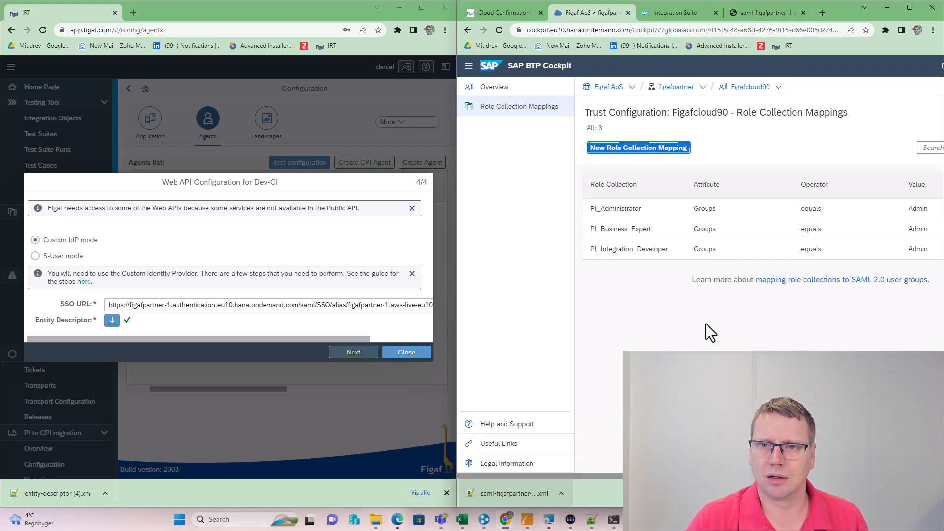
# Confirm the Dev-CI Web API connection and accept creating a sample landscape for the agent
pyautogui.click(353, 352)
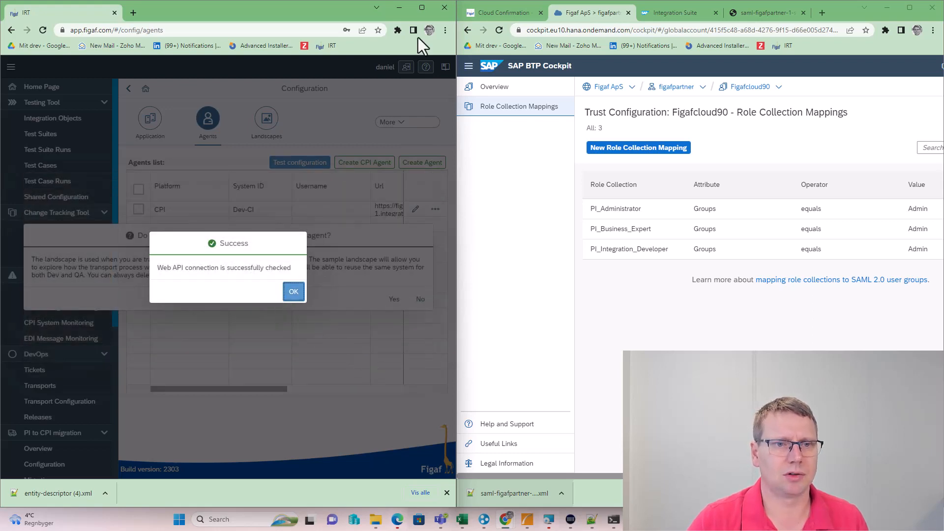
pyautogui.click(423, 7)
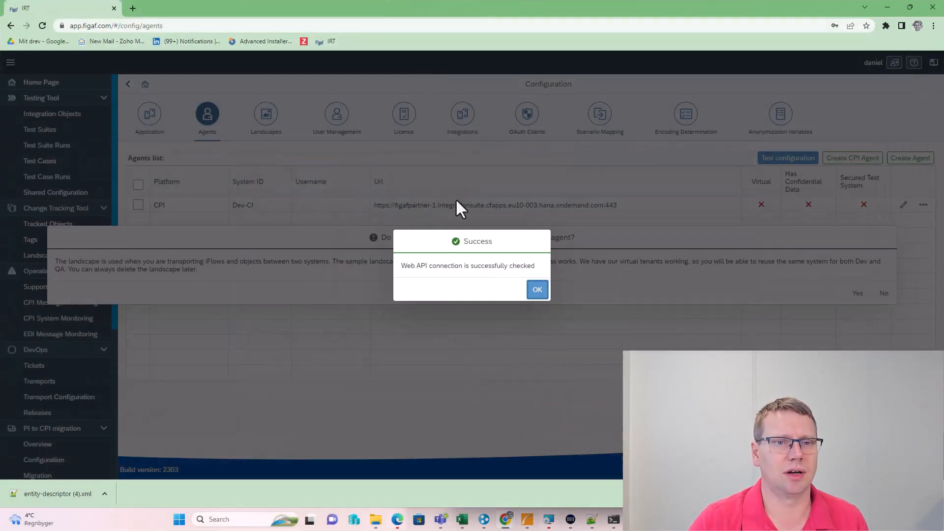
pyautogui.click(537, 290)
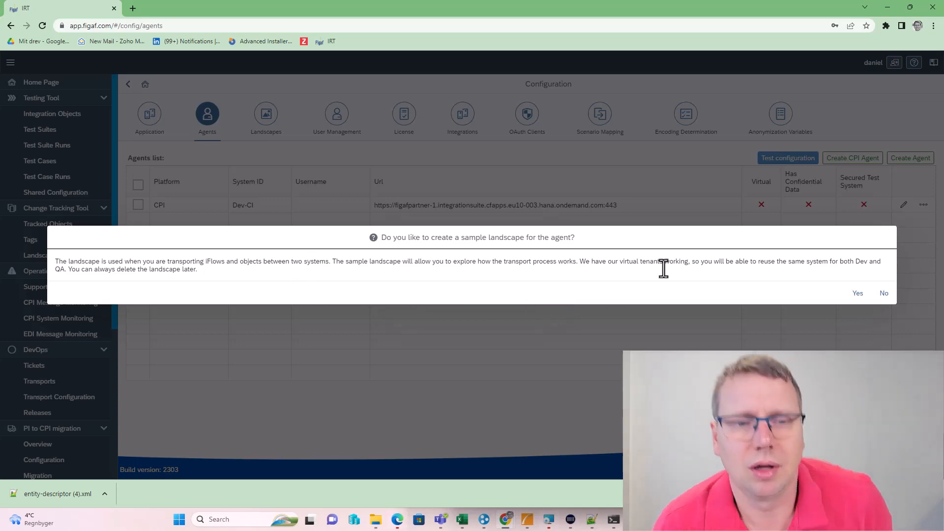
pyautogui.click(857, 294)
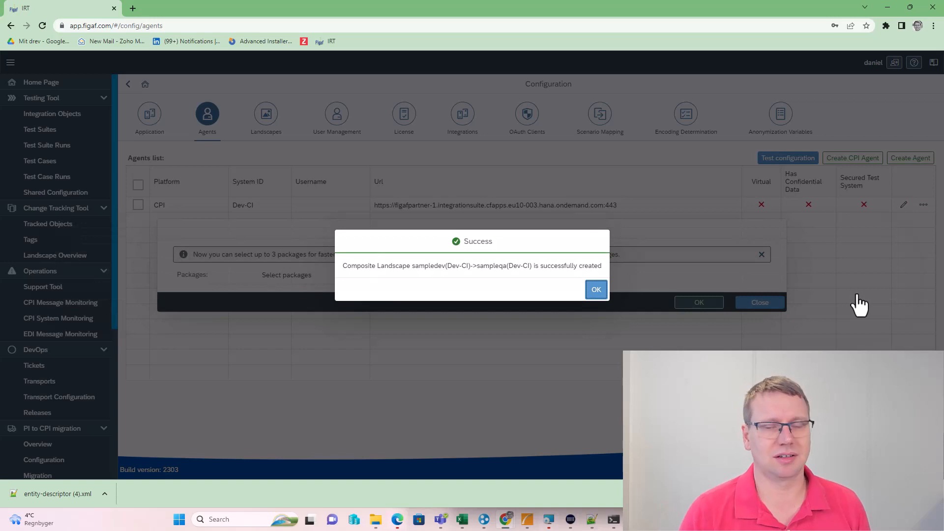
pyautogui.click(597, 290)
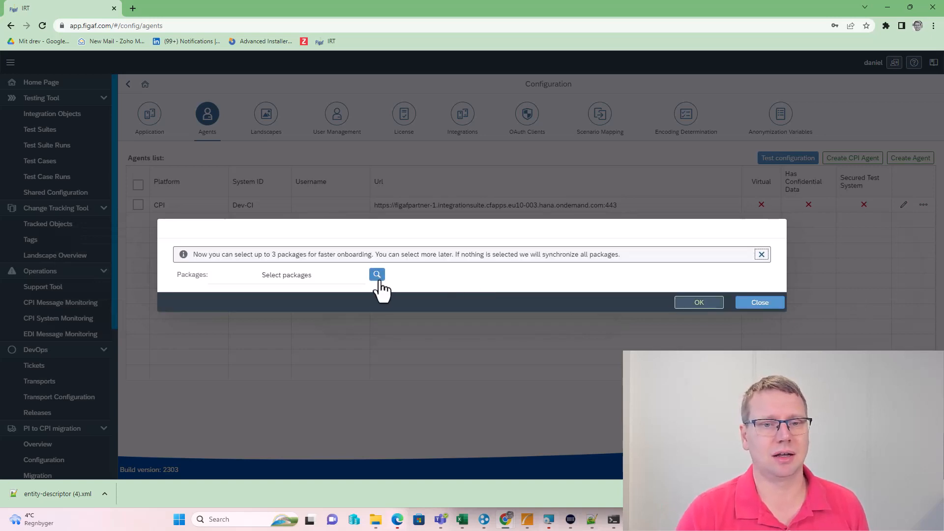
# Choose the FasterSAPCPI package for onboarding and confirm the selection
pyautogui.click(376, 274)
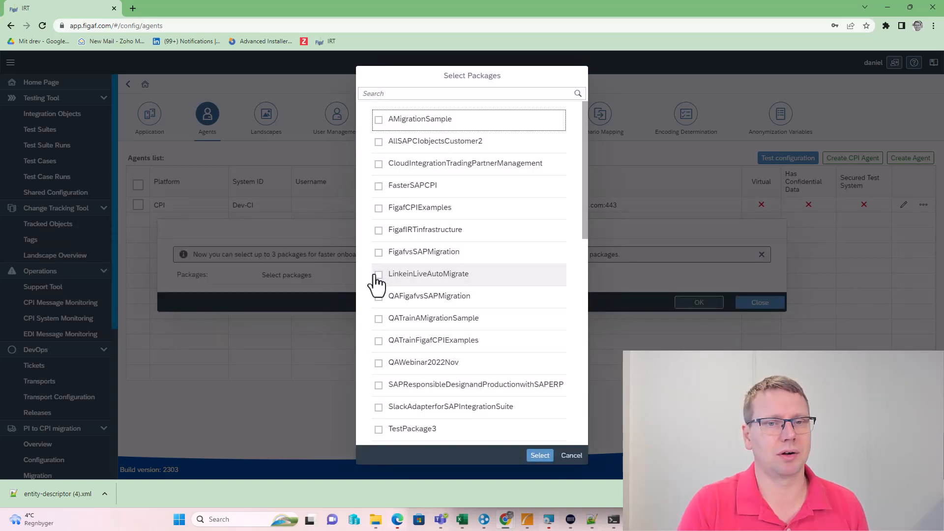
pyautogui.click(378, 185)
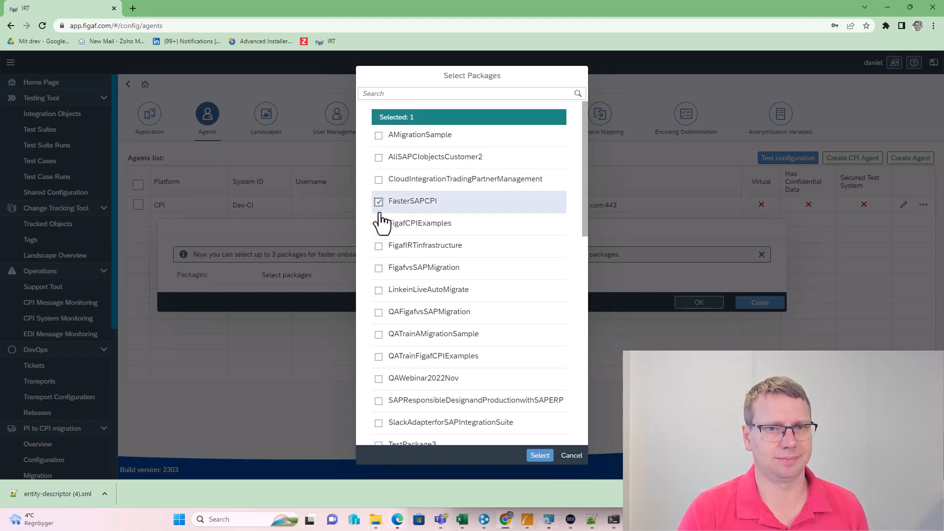
pyautogui.click(539, 456)
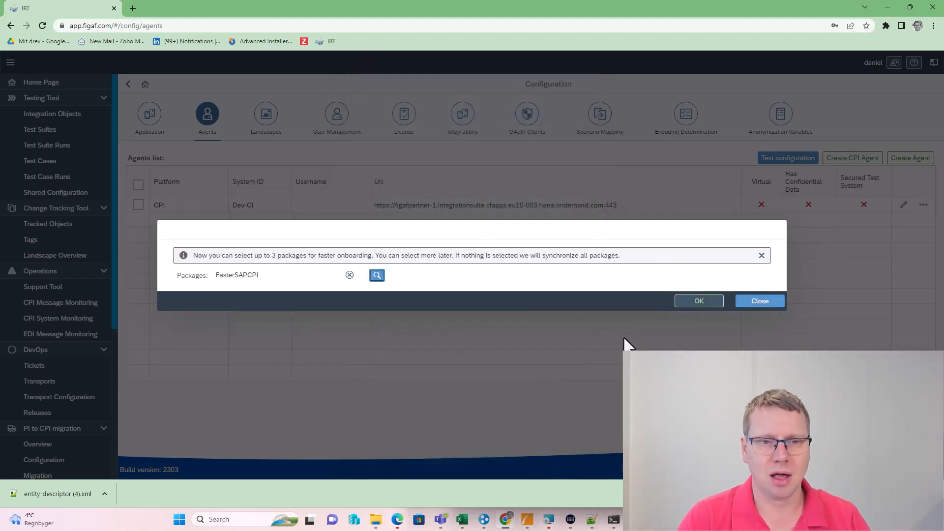
pyautogui.click(699, 301)
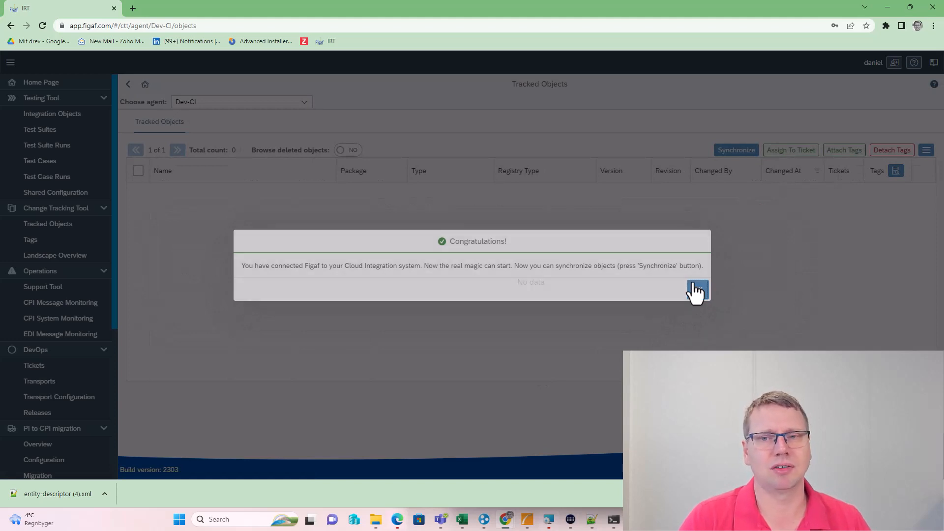
# Synchronize the FasterSAPCPI package from Dev-CI and close the synchronization results
pyautogui.click(697, 290)
pyautogui.click(718, 157)
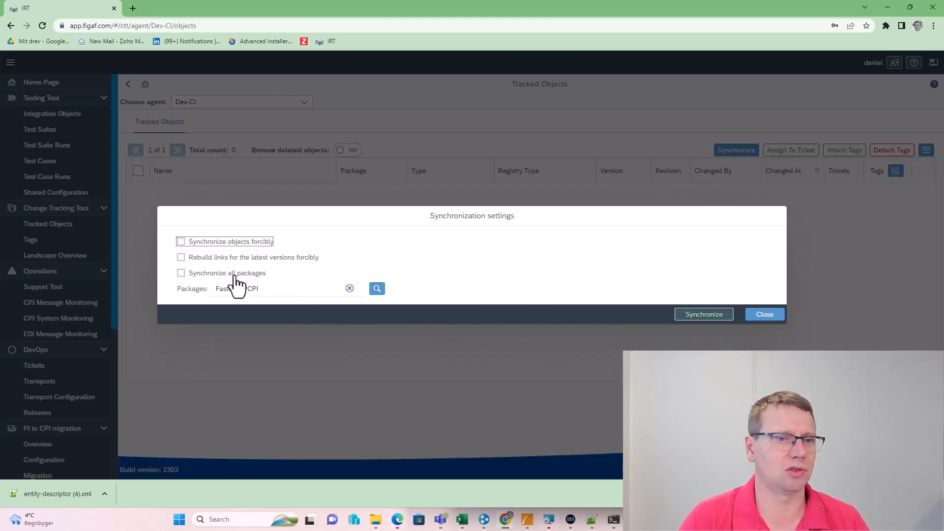
pyautogui.click(698, 316)
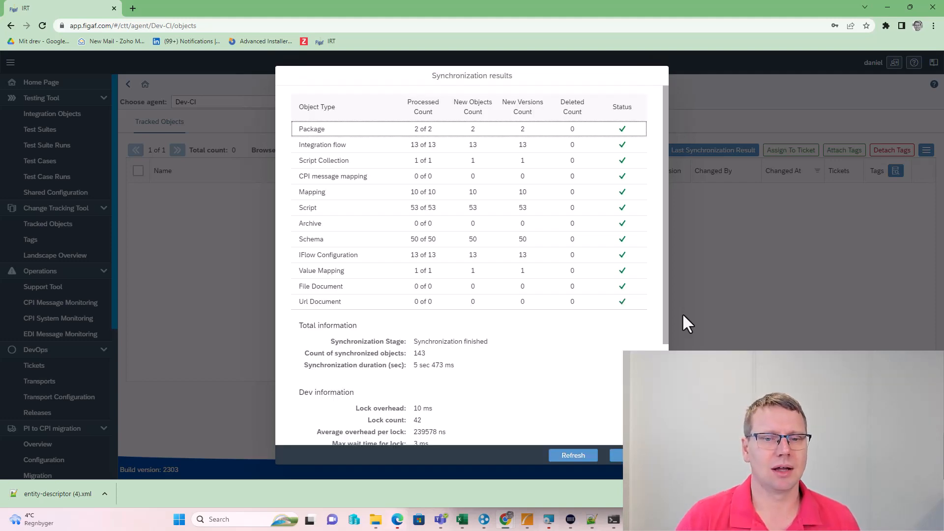
pyautogui.click(563, 455)
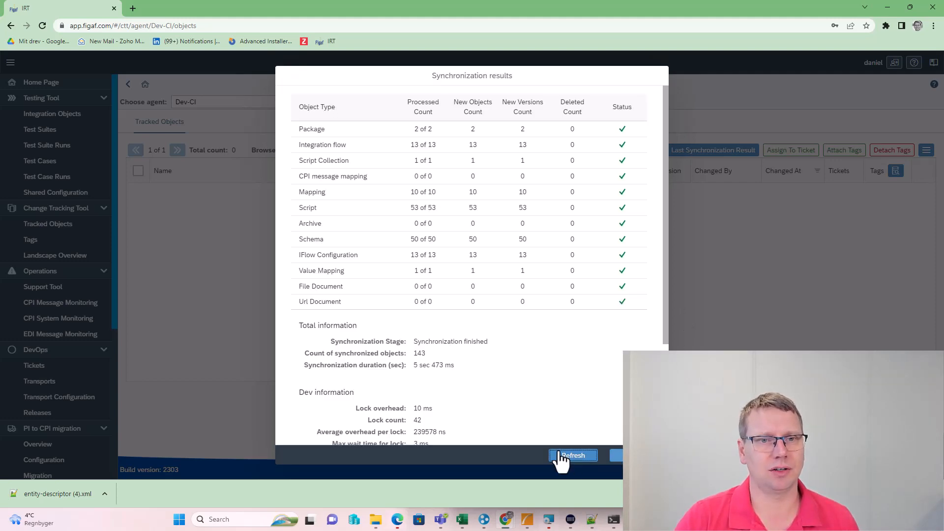
pyautogui.click(612, 455)
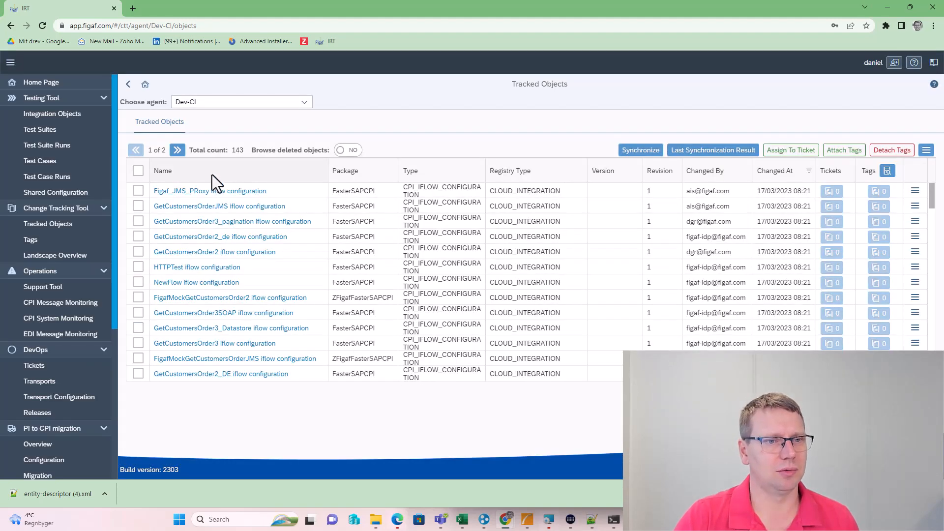
# Open the GetCustomersOrder2 integration flow's details from Tracked Objects
pyautogui.scroll(-3, 216, 268)
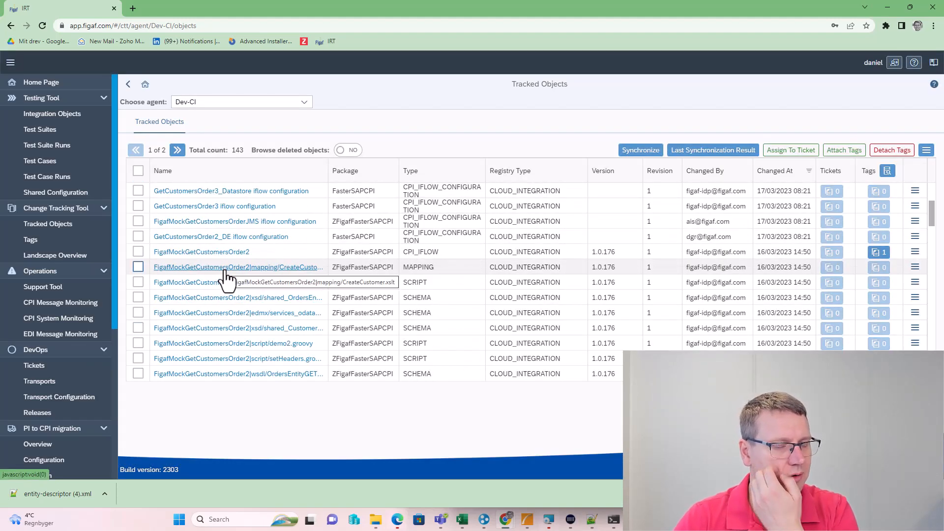
pyautogui.scroll(-5, 216, 268)
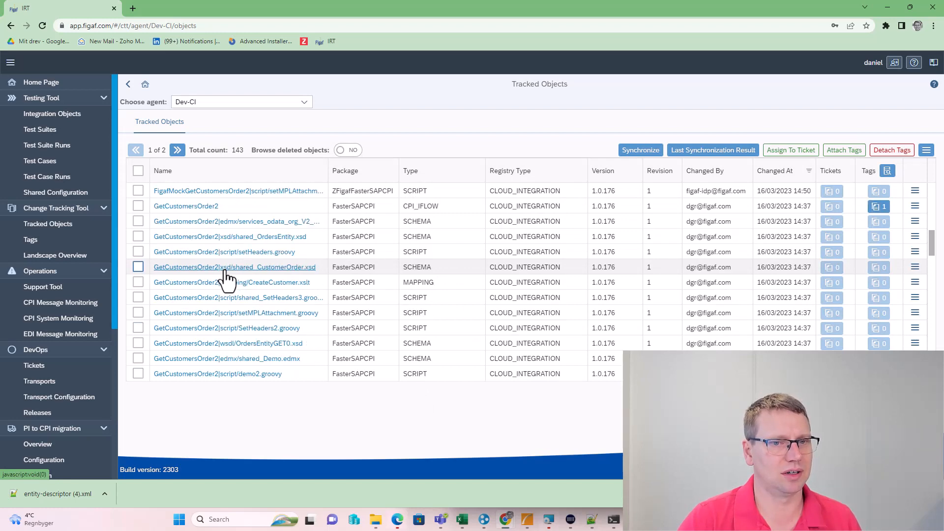
pyautogui.click(200, 210)
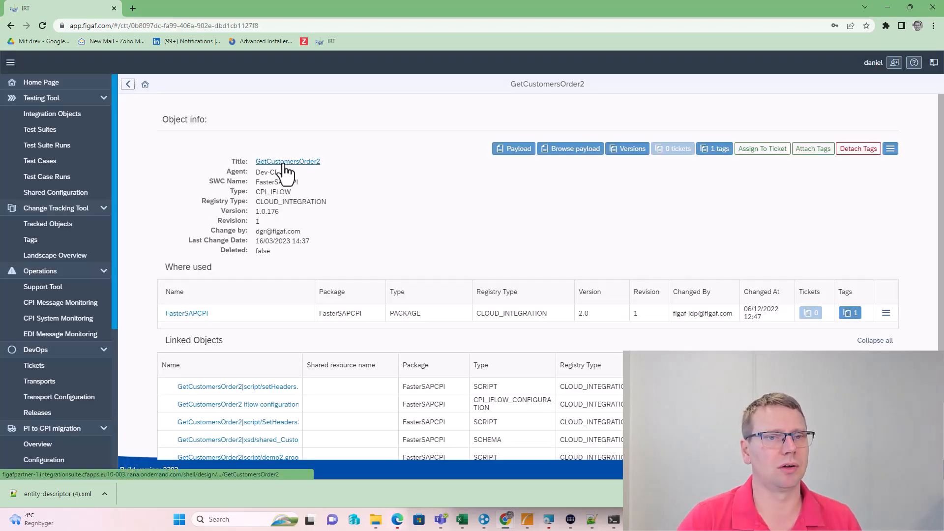
# Open GetCustomersOrder2 in Cloud Integration and select the Figaf URL in CPI Helper Plugins
pyautogui.click(285, 163)
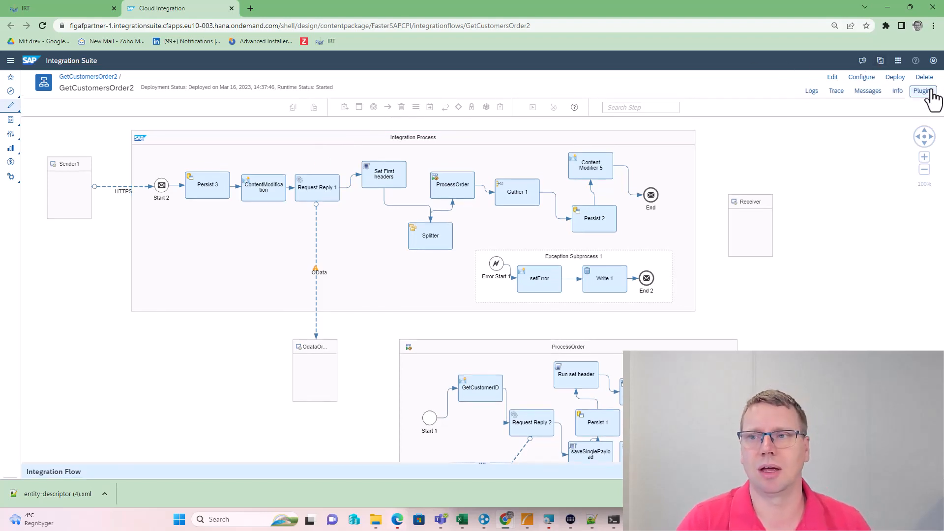
pyautogui.click(924, 92)
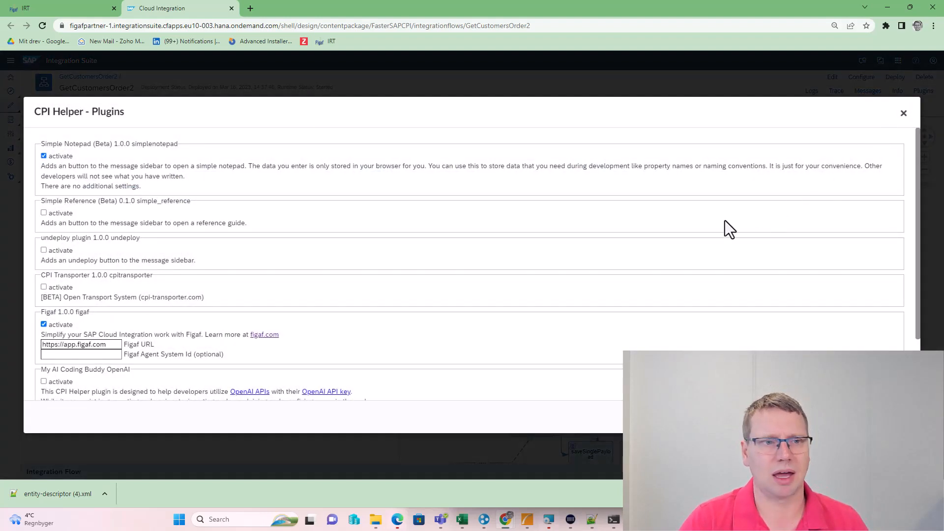
pyautogui.click(112, 344)
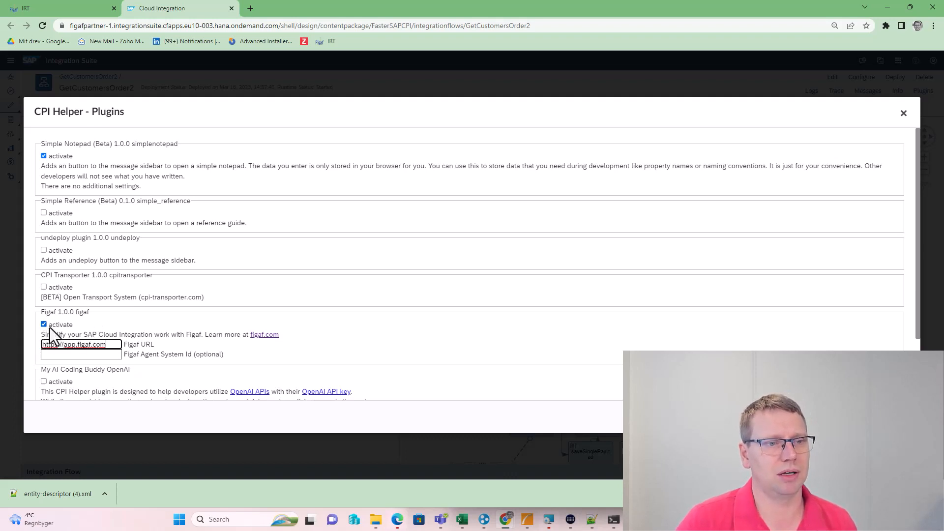
pyautogui.moveTo(110, 345); pyautogui.dragTo(34, 342)
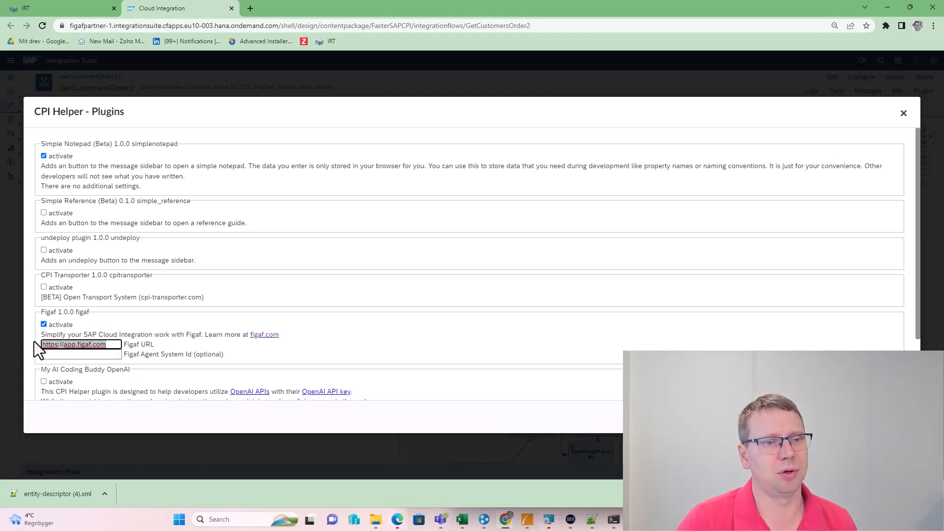